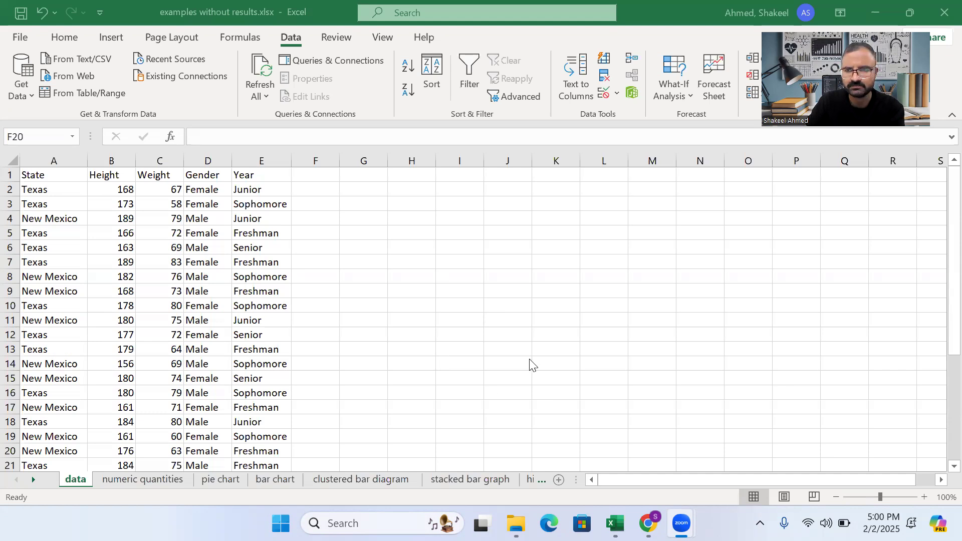
Open the numeric quantities sheet and go to its height table with the Bins, frequency and Percentage columns
click(125, 189)
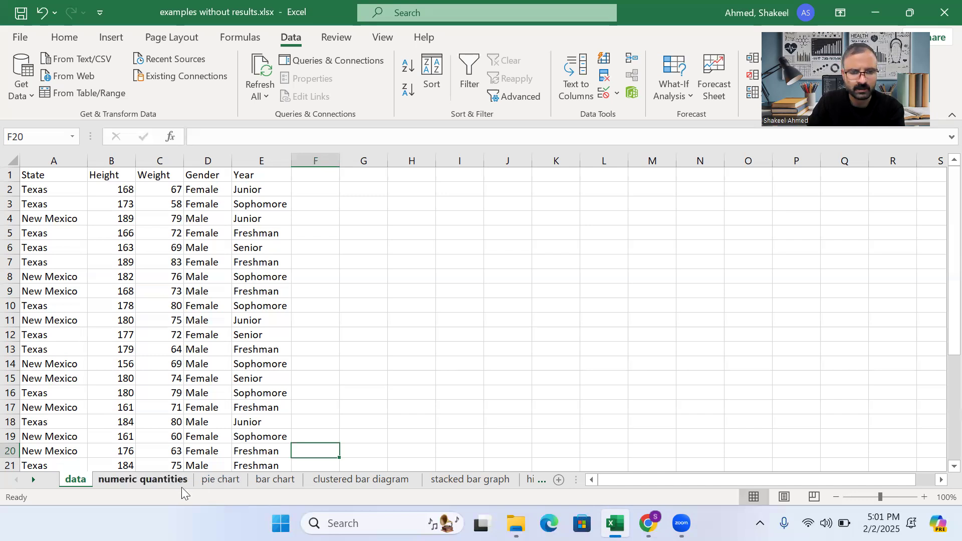
click(134, 482)
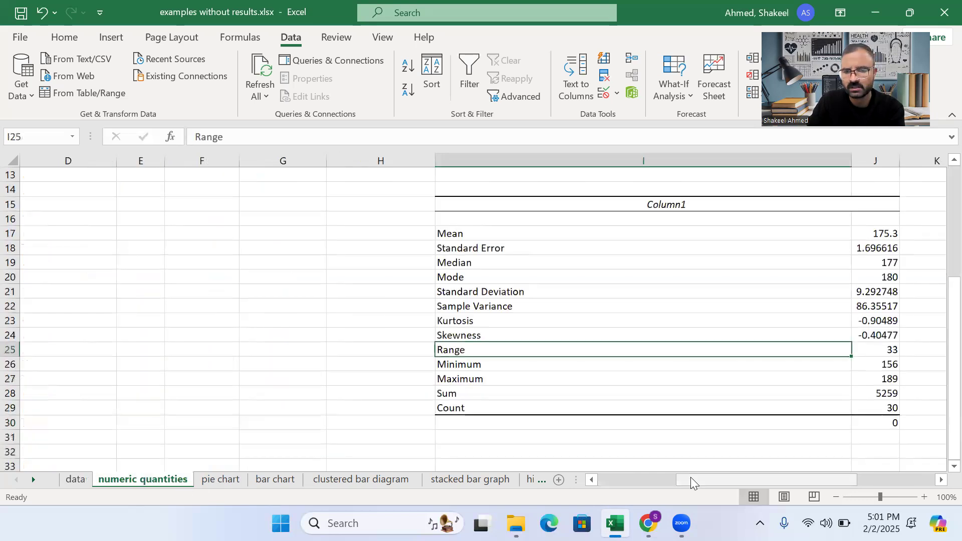
drag(703, 483, 782, 489)
scroll(837, 399, up, 4)
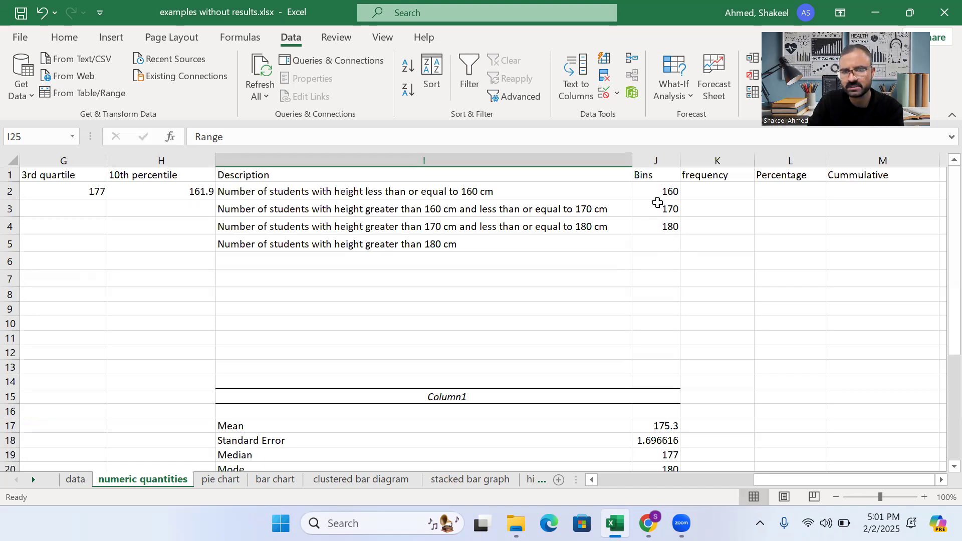
Count the students per height bin by entering =FREQUENCY(Height,J2:J4) in cell K2
click(705, 192)
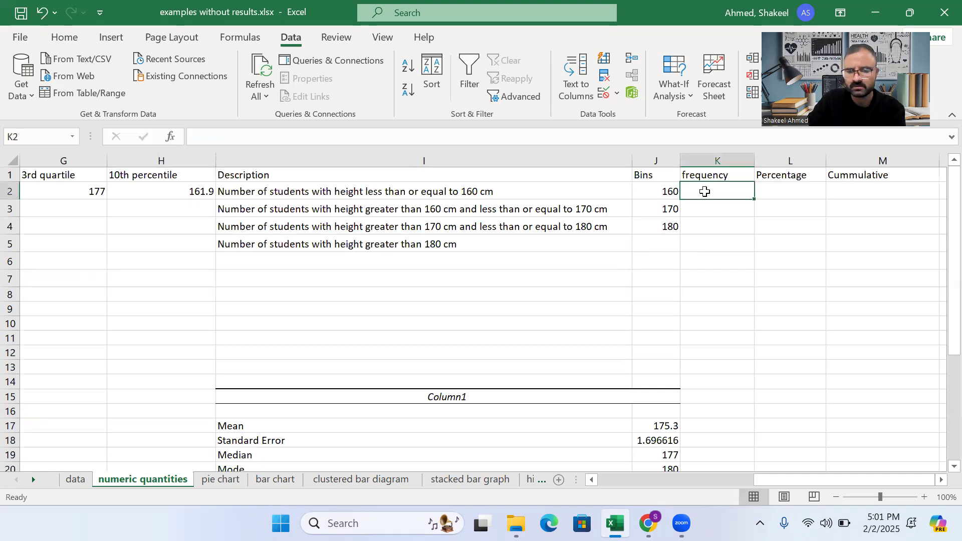
text(=)
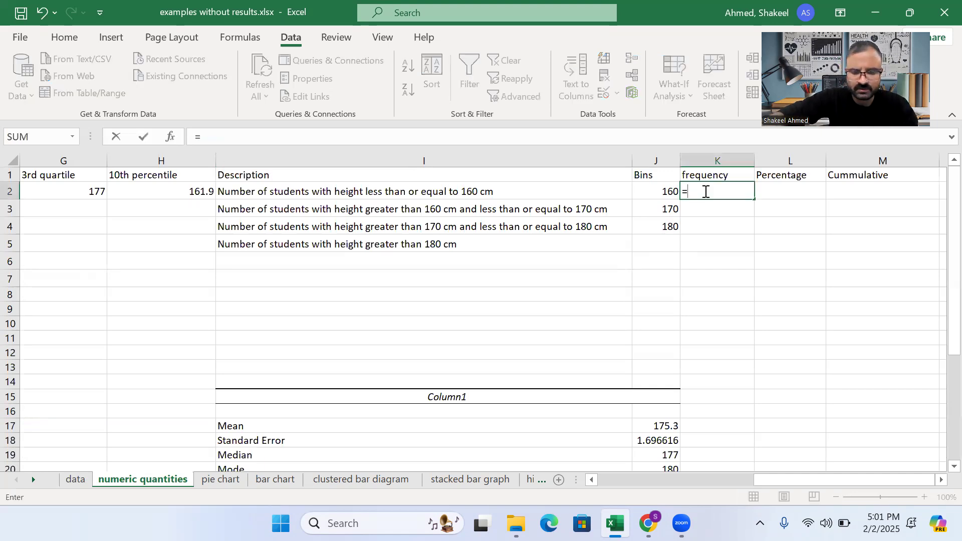
text(f)
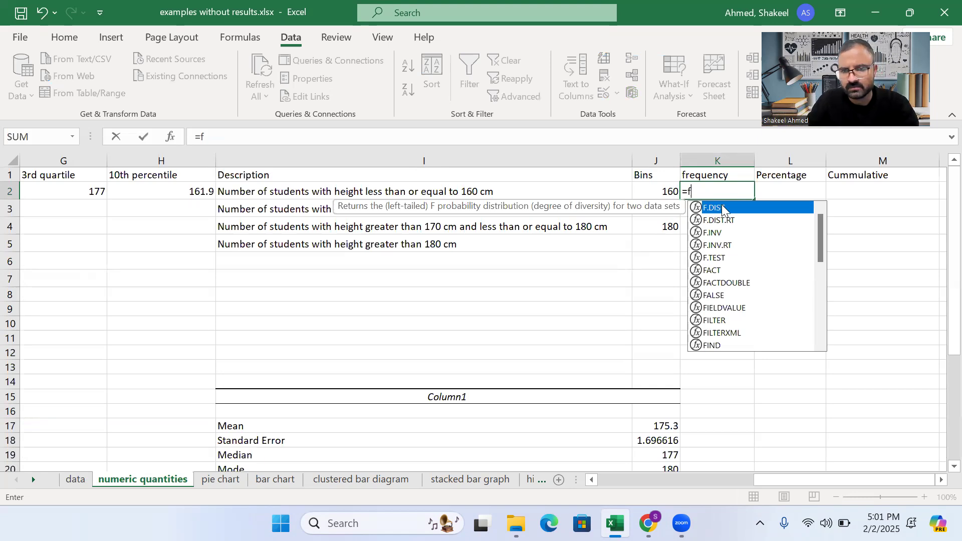
text(re)
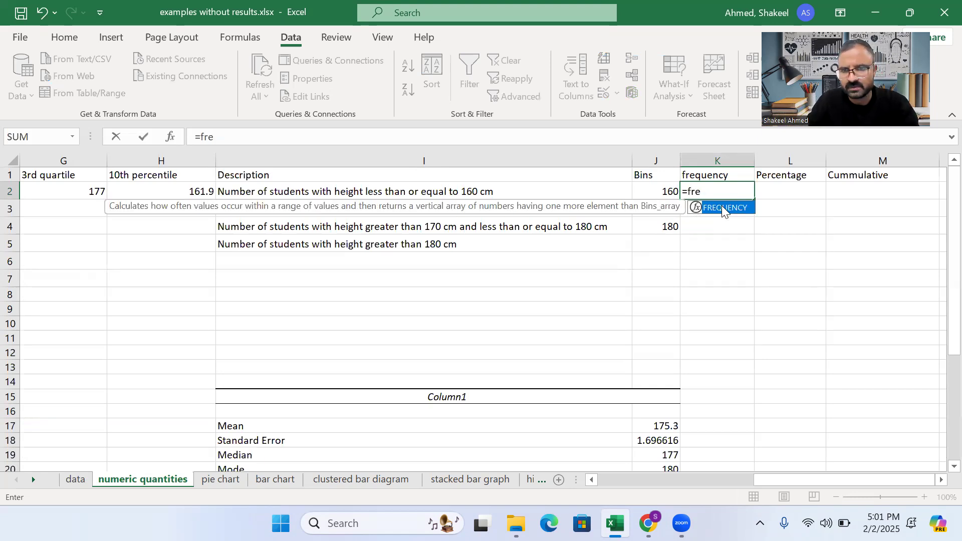
key(Tab)
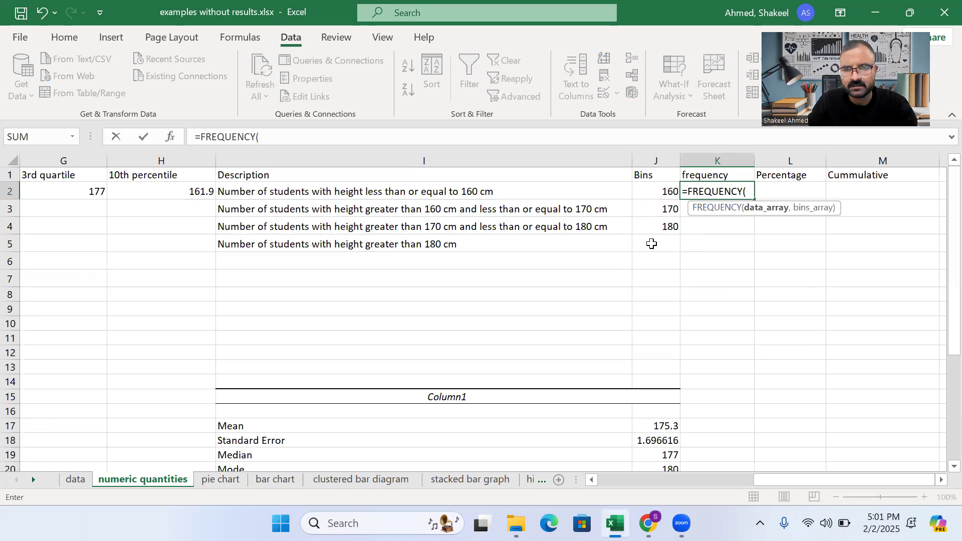
text(h)
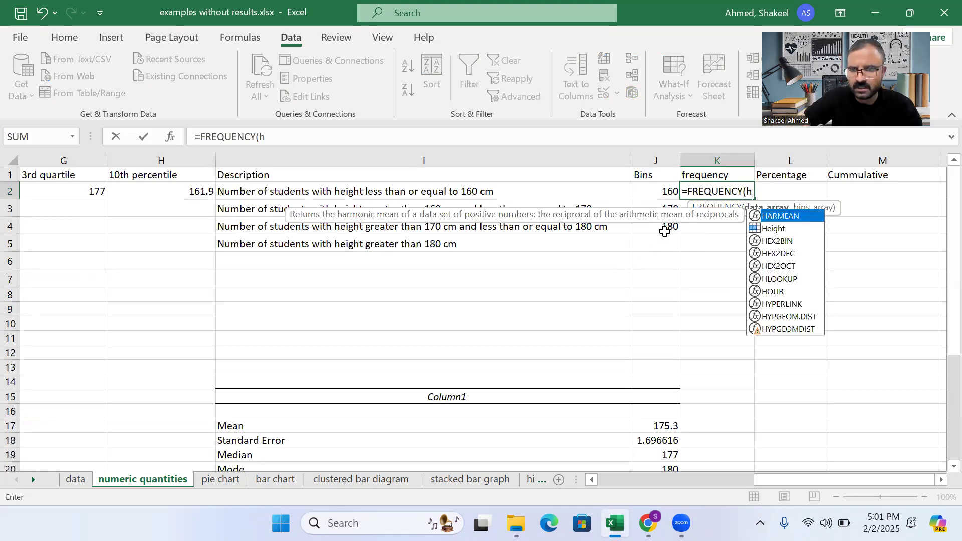
click(775, 234)
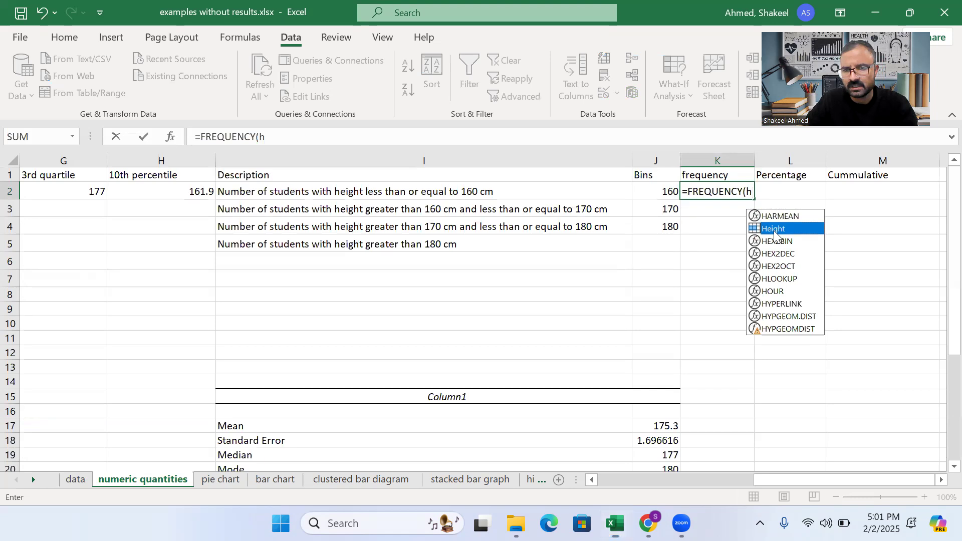
double_click(775, 233)
text(,)
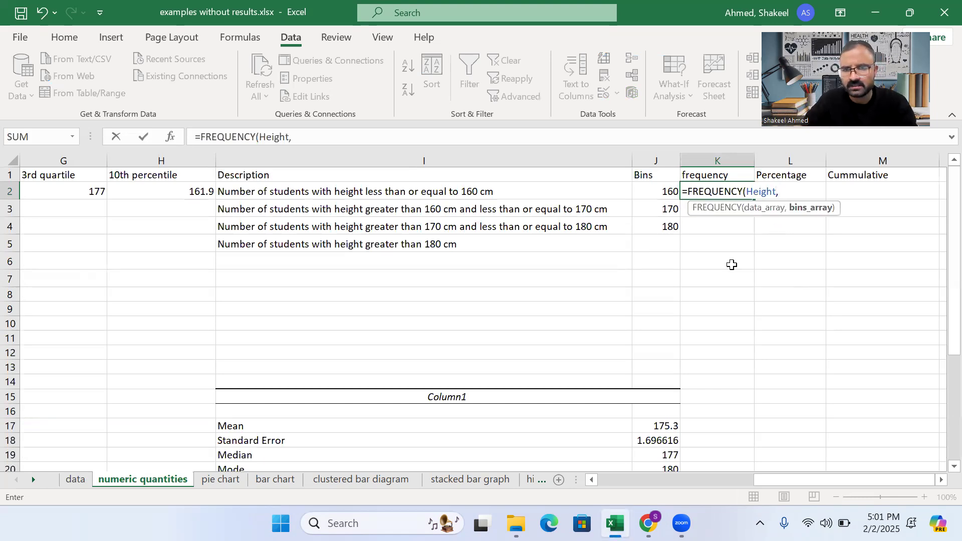
drag(655, 195, 657, 223)
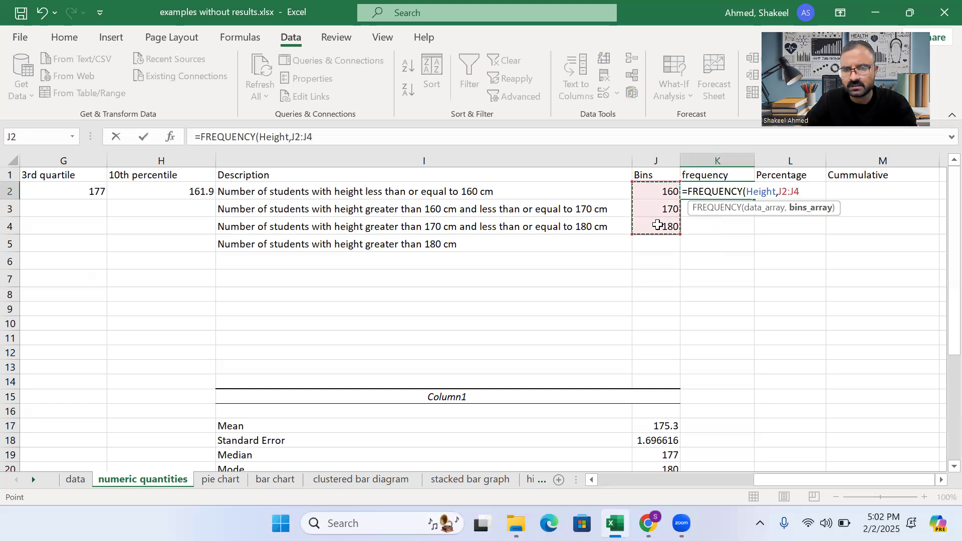
text())
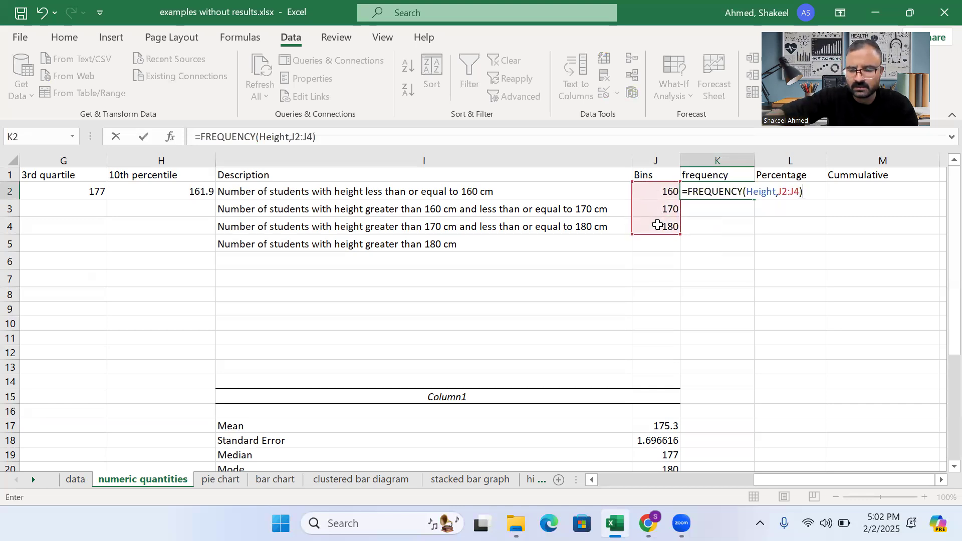
key(Return)
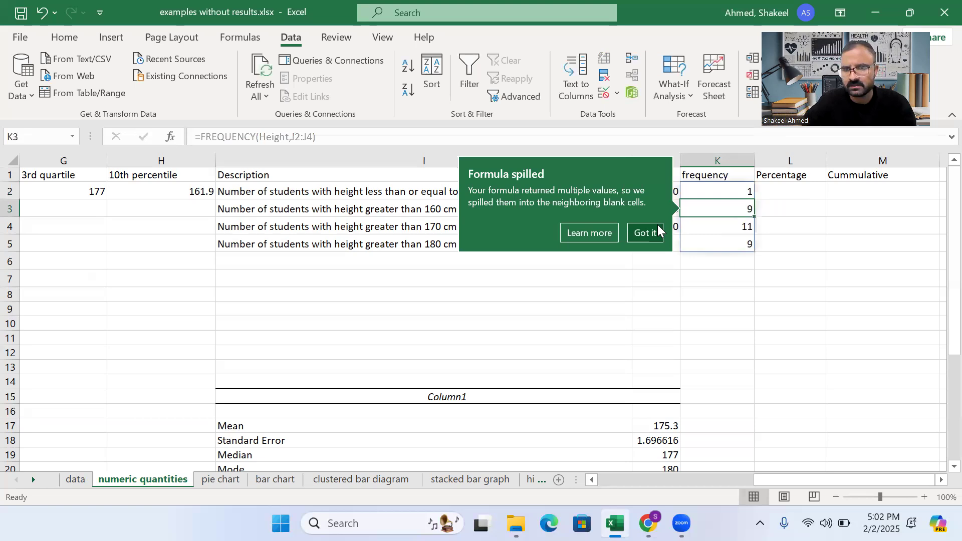
click(832, 247)
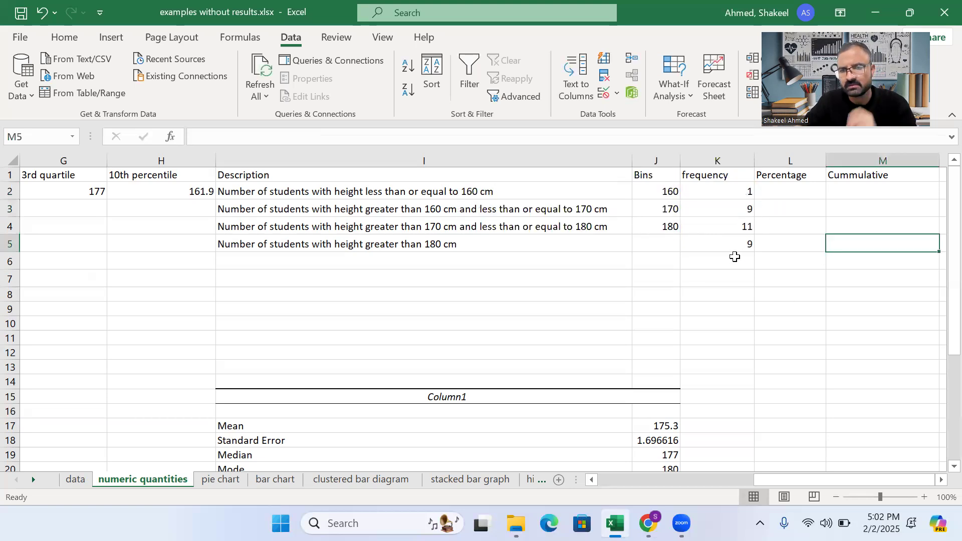
Try to calculate the first bin's percentage in cell L2 with =100*K2/30
click(765, 215)
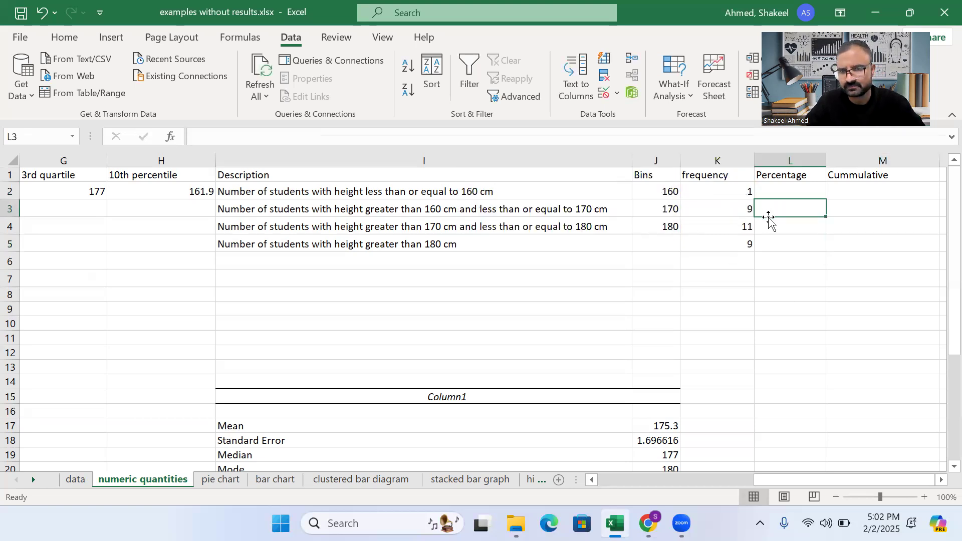
click(778, 191)
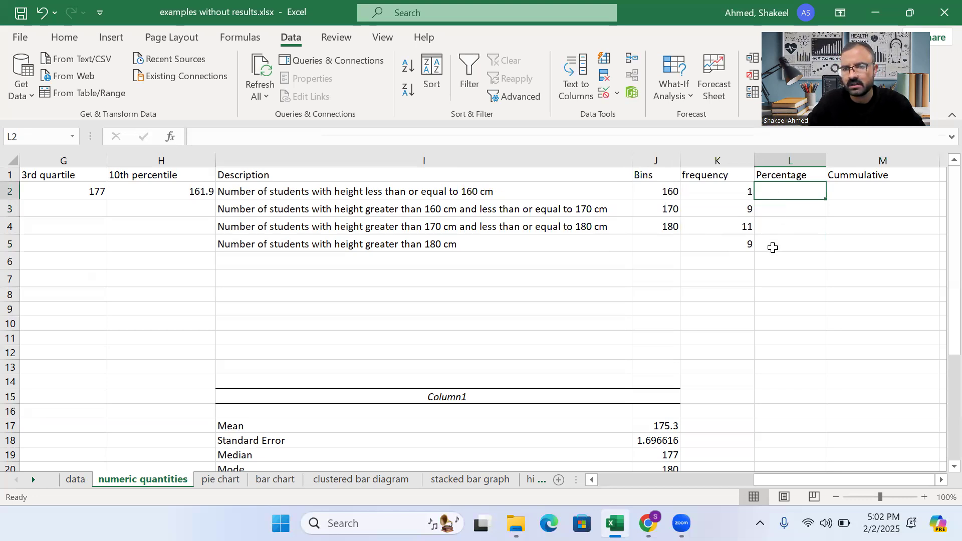
text(=)
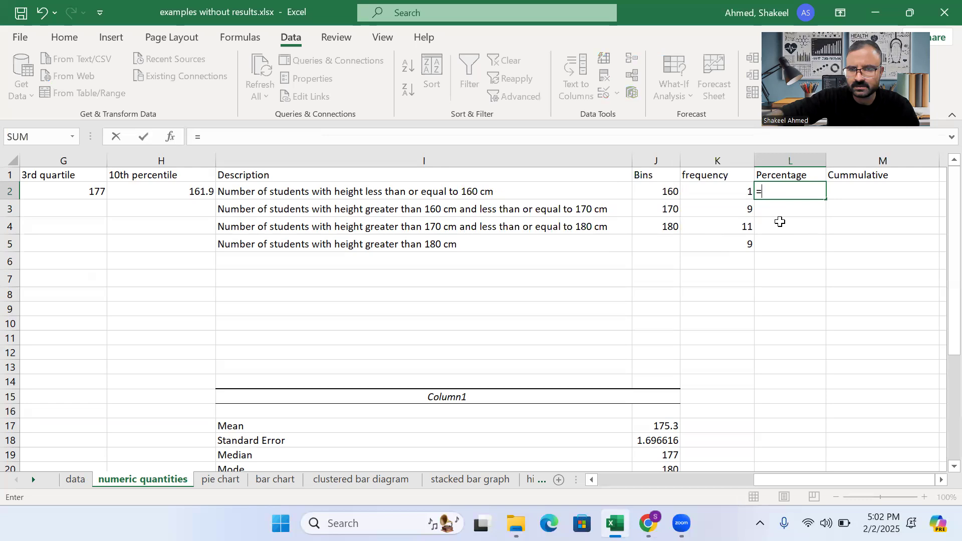
click(729, 196)
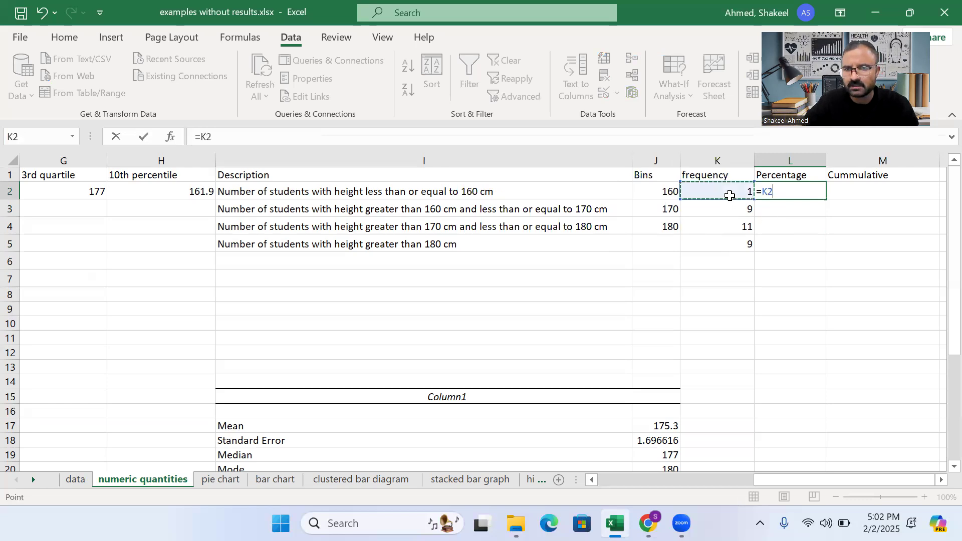
text(/30)
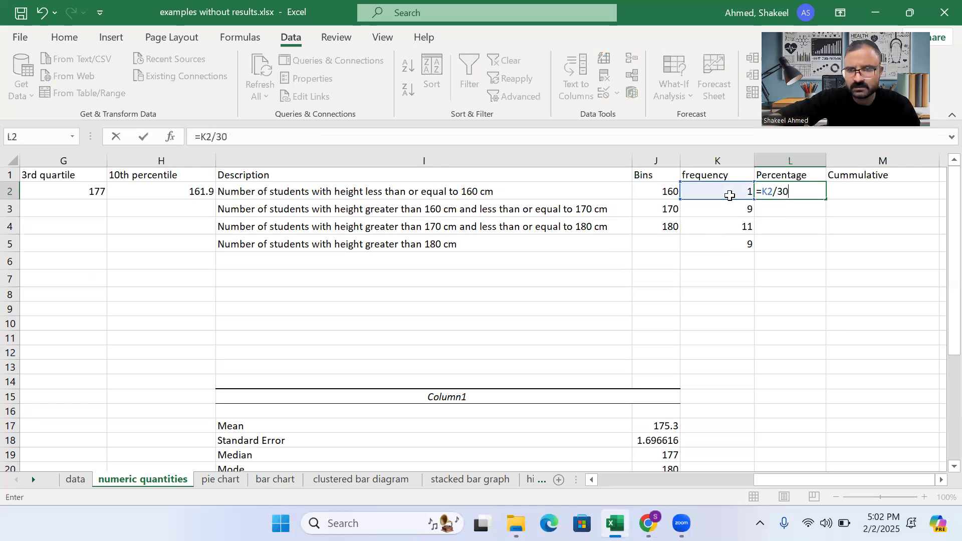
click(762, 195)
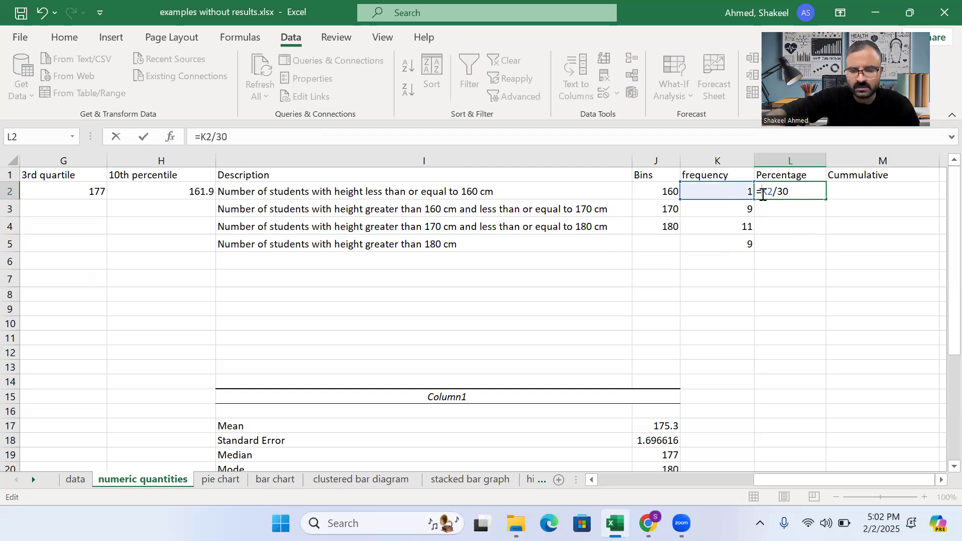
text(100*)
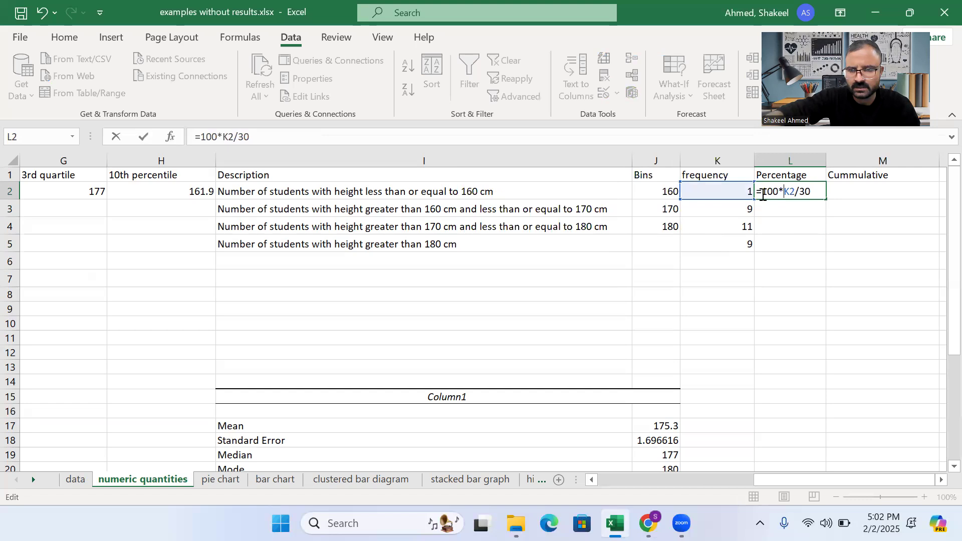
key(Return)
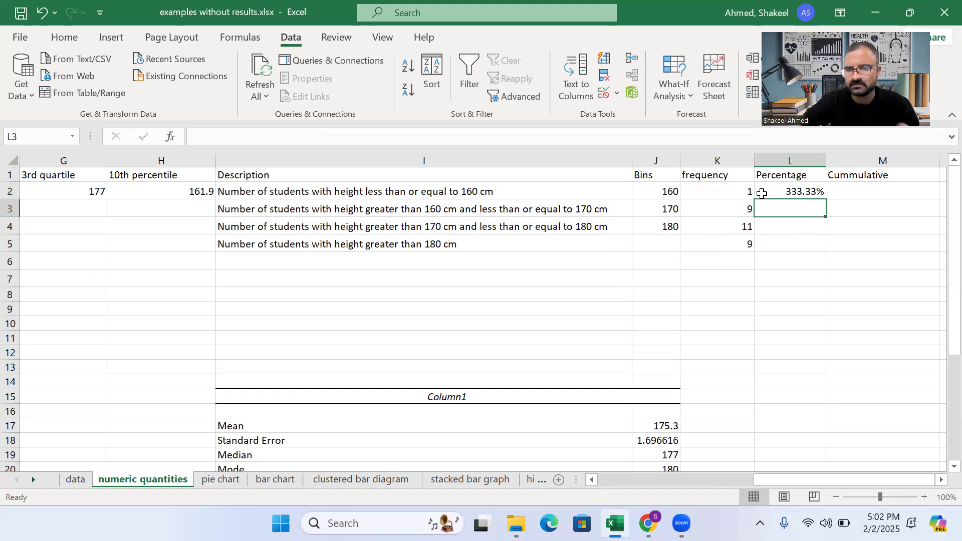
Undo the percentage formula entered in cell L2
click(801, 192)
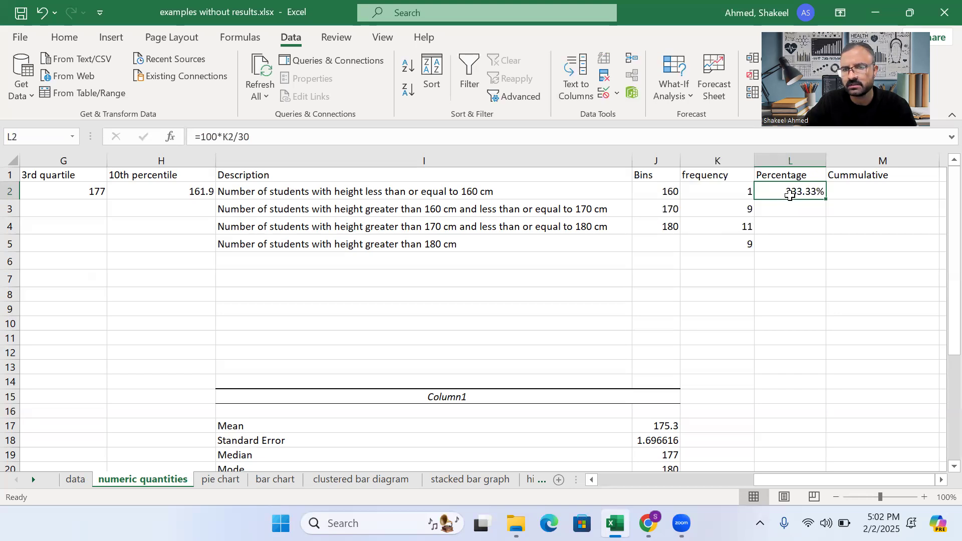
click(788, 208)
click(788, 192)
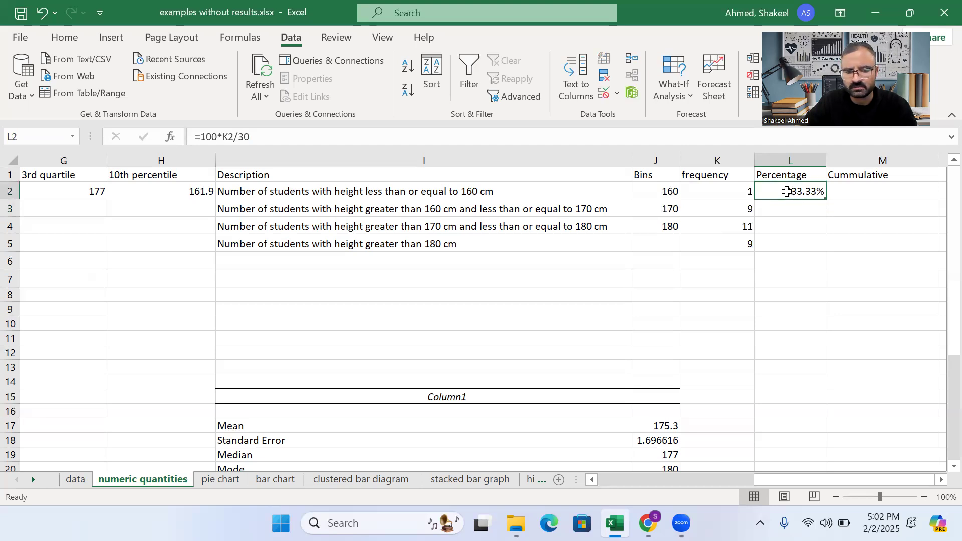
key(ctrl+z)
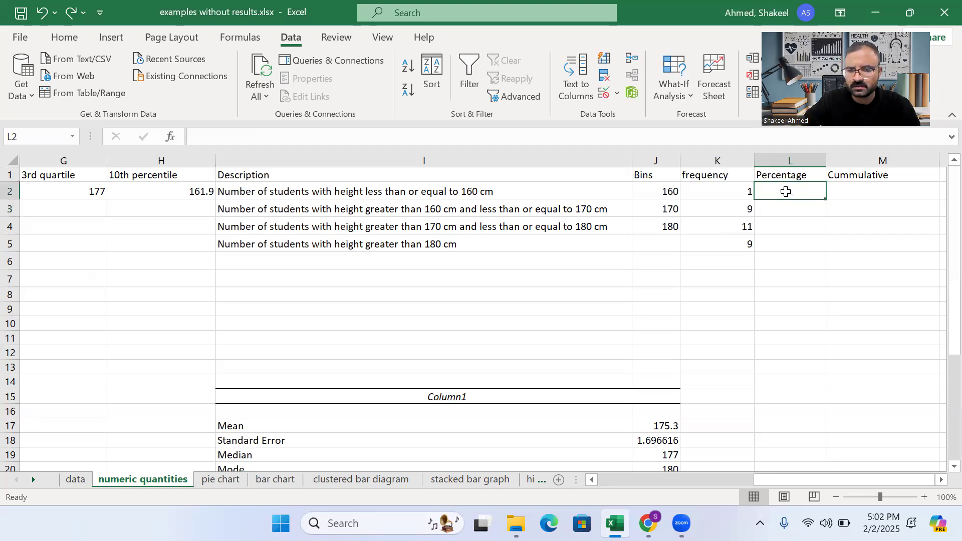
Calculate the first bin's percentage by entering =K2/30 in cell L2
text(=)
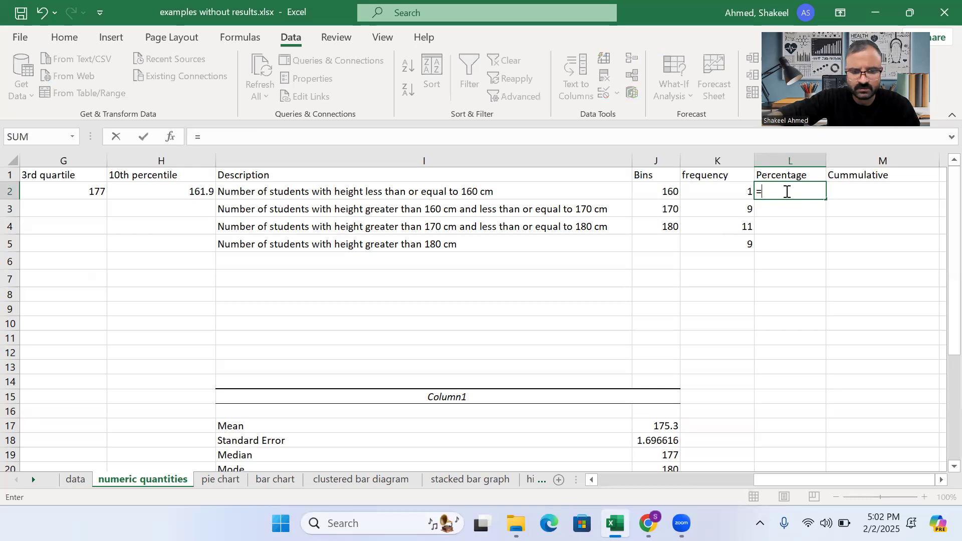
click(709, 194)
text(/)
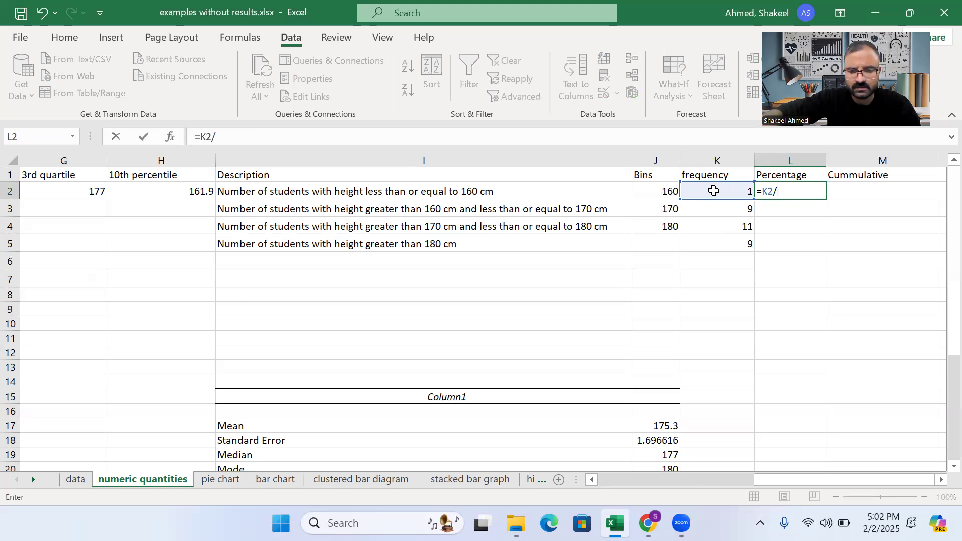
text(30)
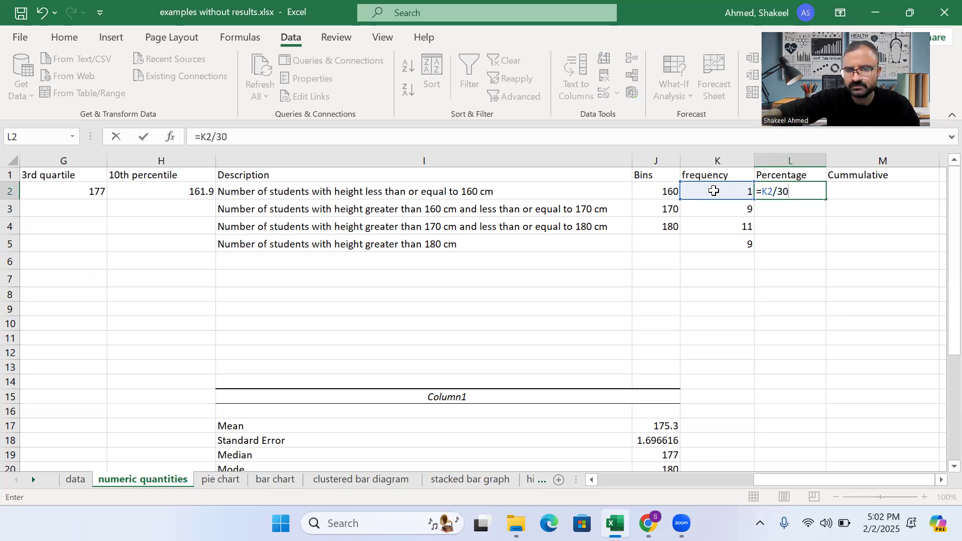
key(Return)
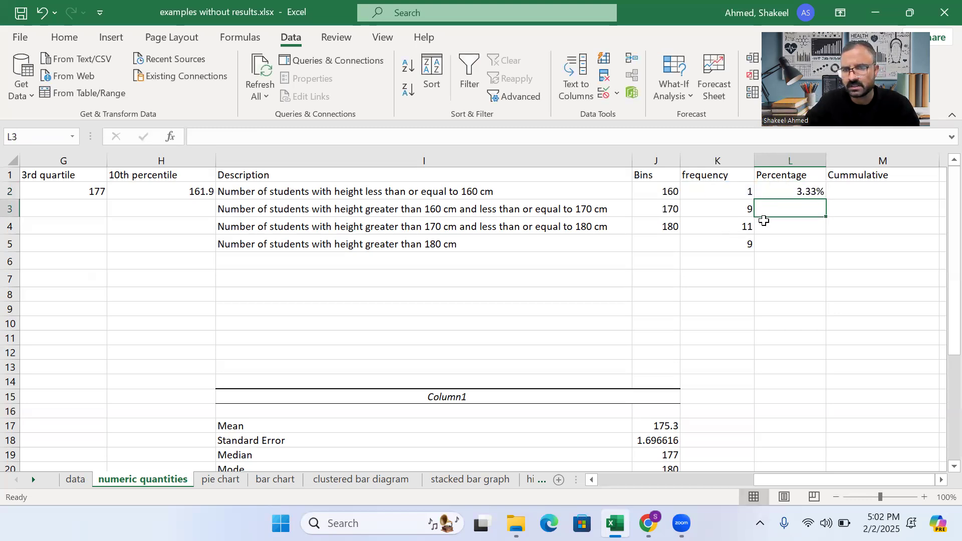
Enter the percentages for the second and third bins as =9/30 in L3 and 11/30 in L4
text(=)
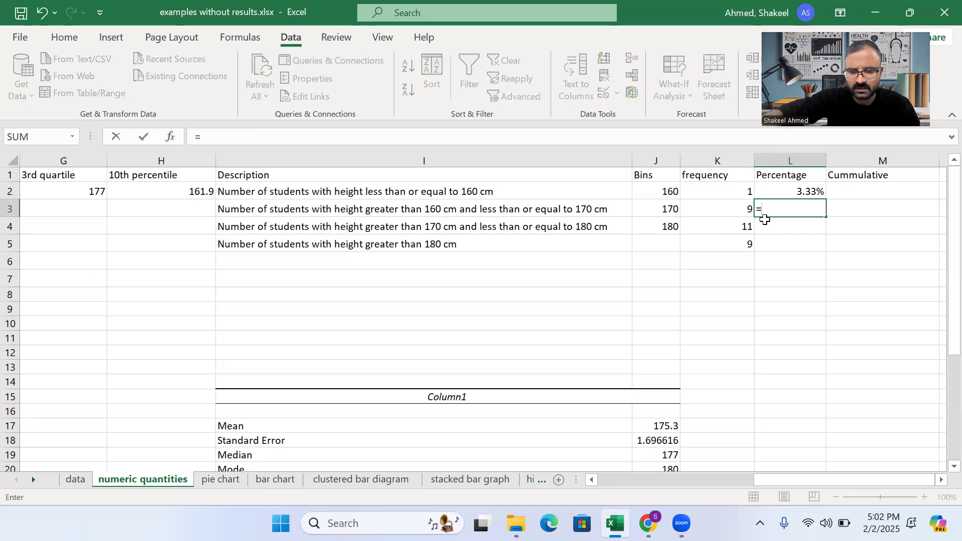
text(9/30)
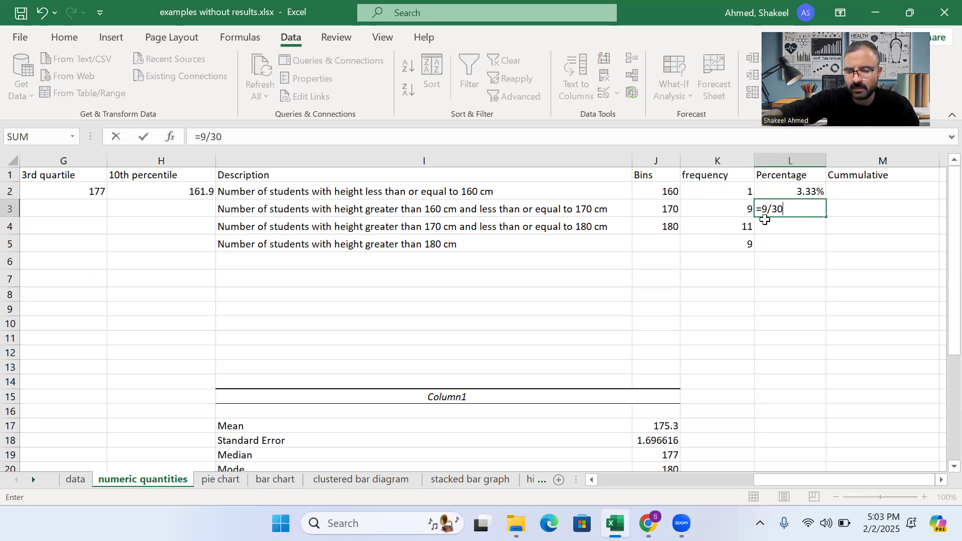
key(Return)
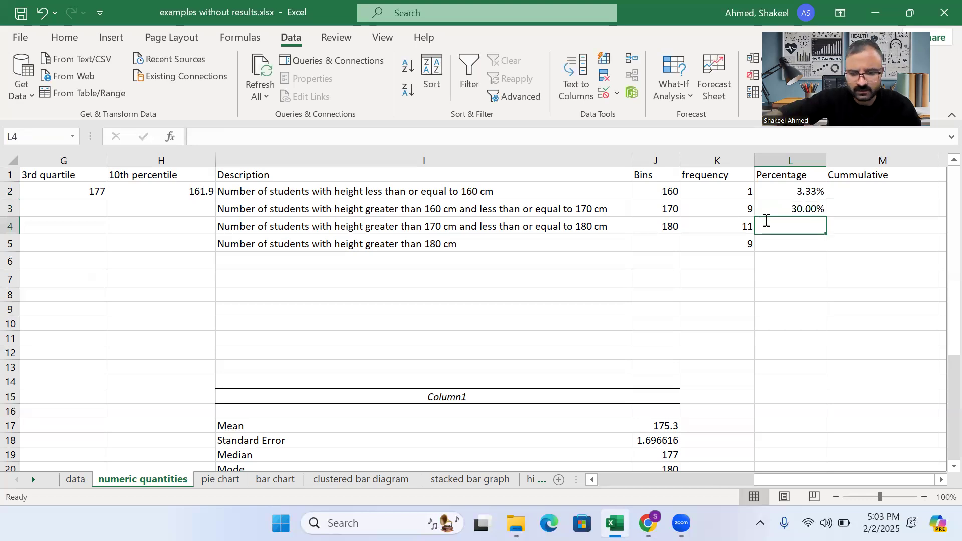
text(11/30)
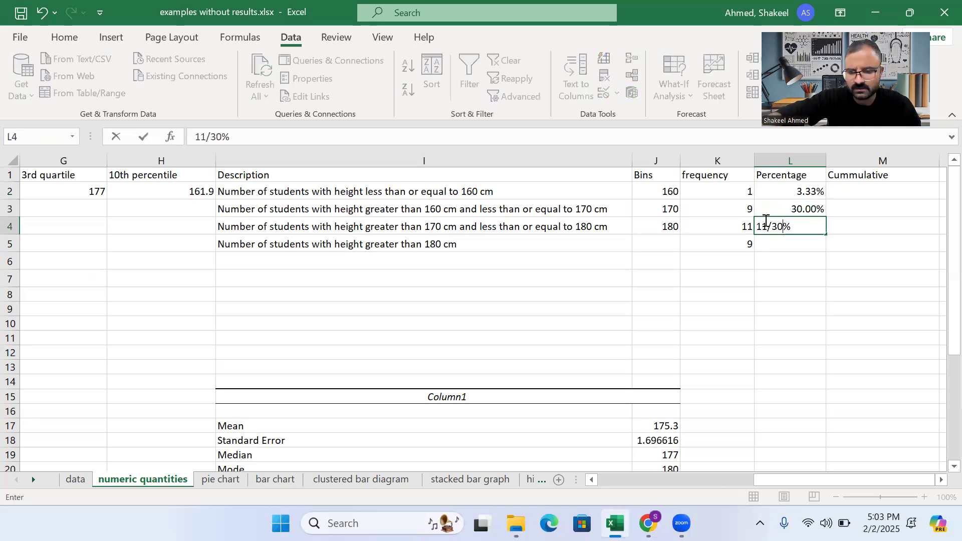
key(Return)
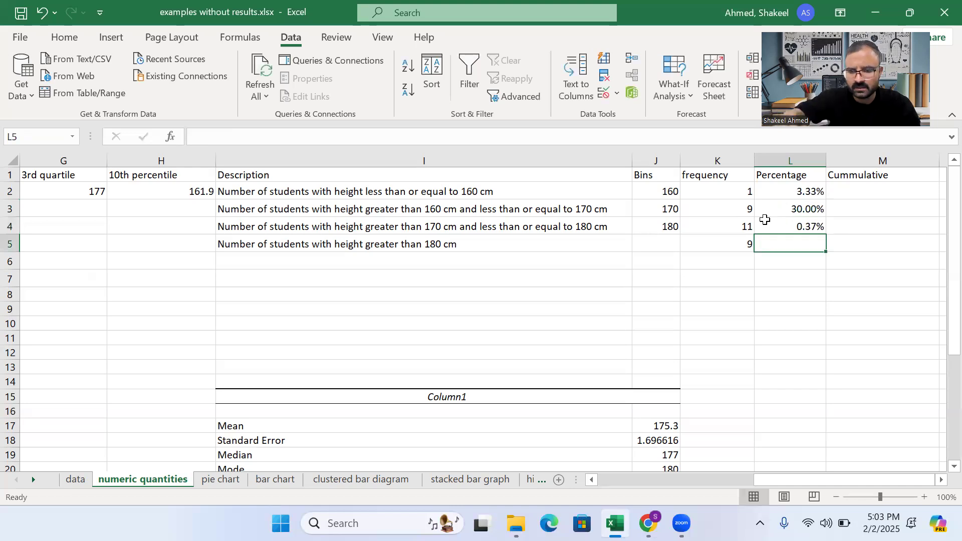
Try to enter the last bin's percentage as 9/30% in cell L5
text(9)
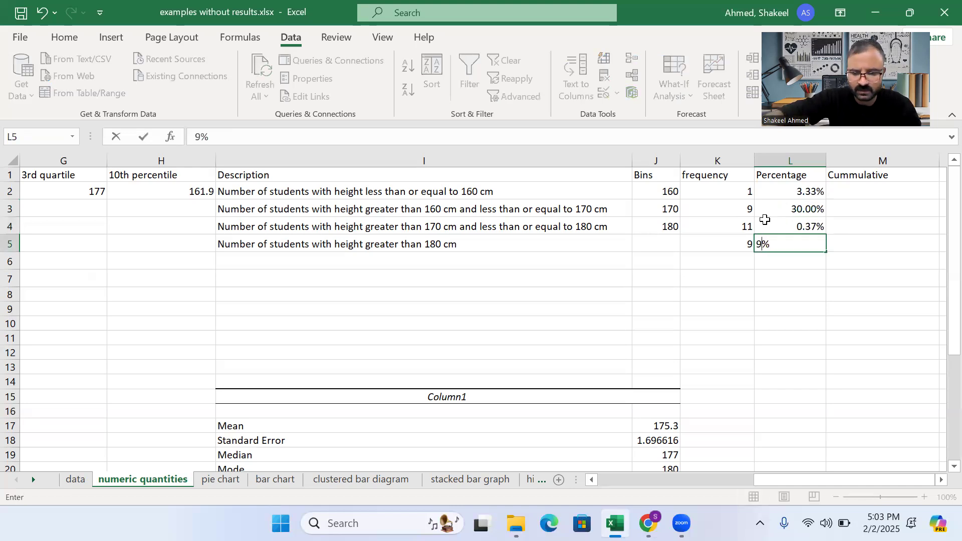
text(/30)
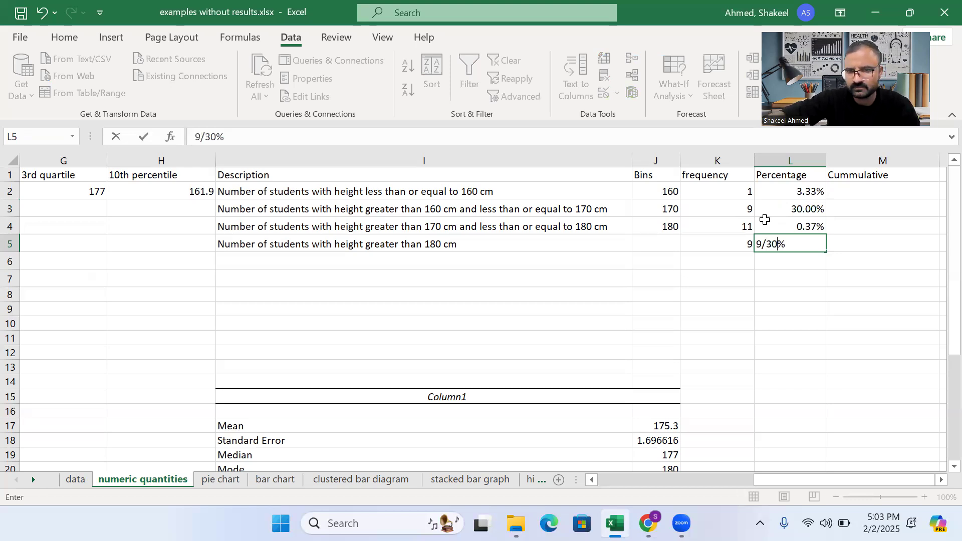
key(Return)
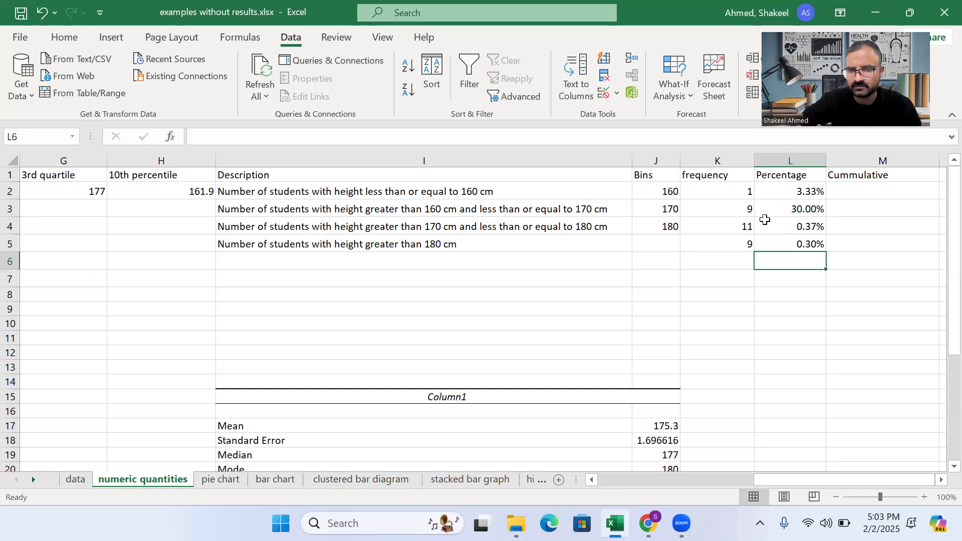
Clear the percentages of the last two bins in cells L5 and L4
click(784, 245)
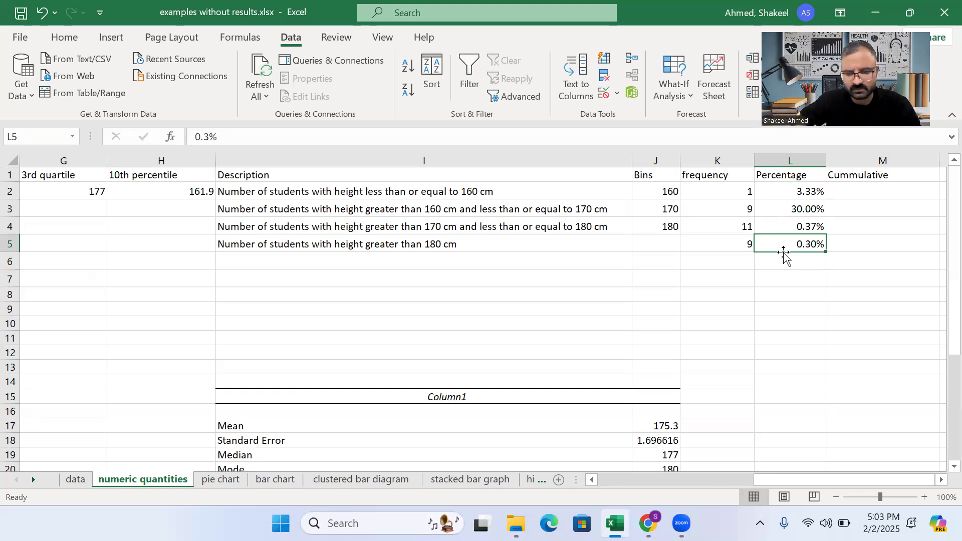
key(Delete)
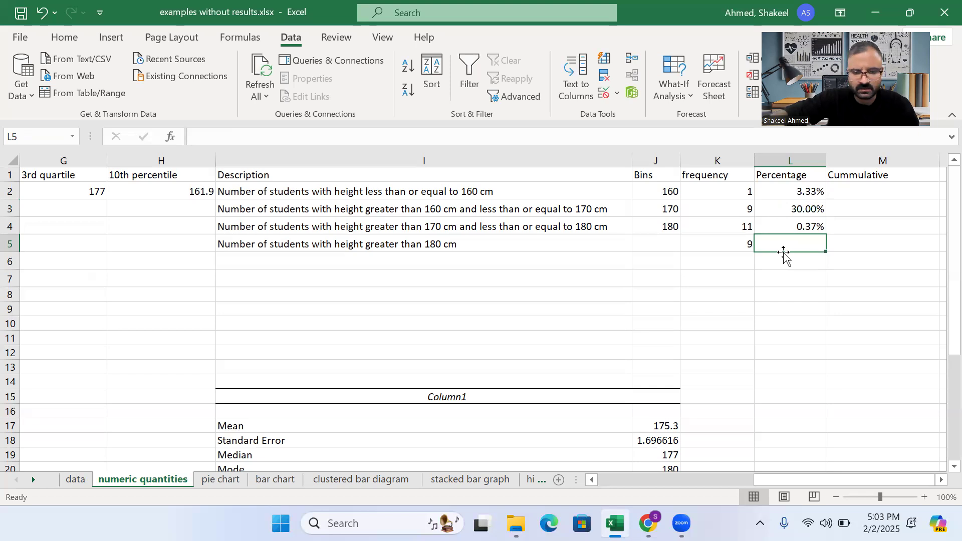
click(773, 227)
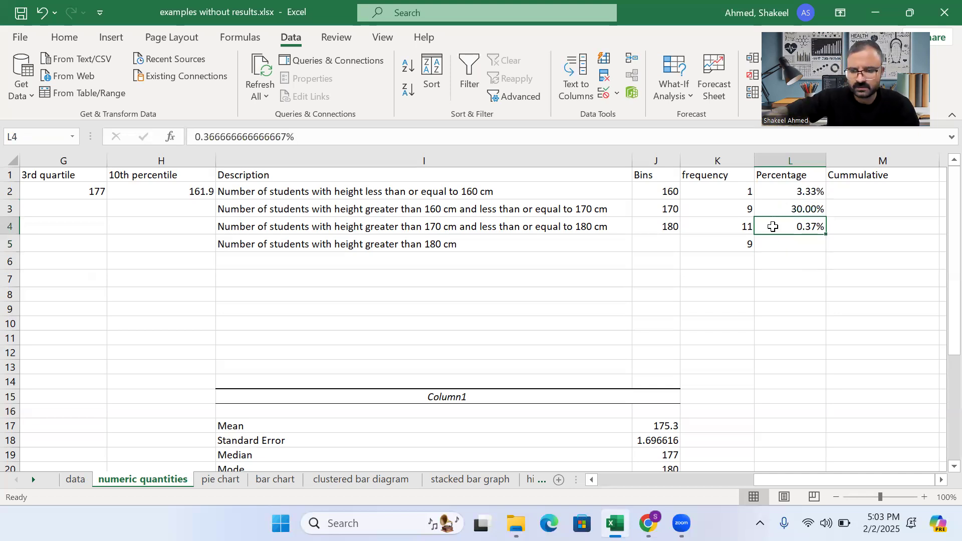
key(Delete)
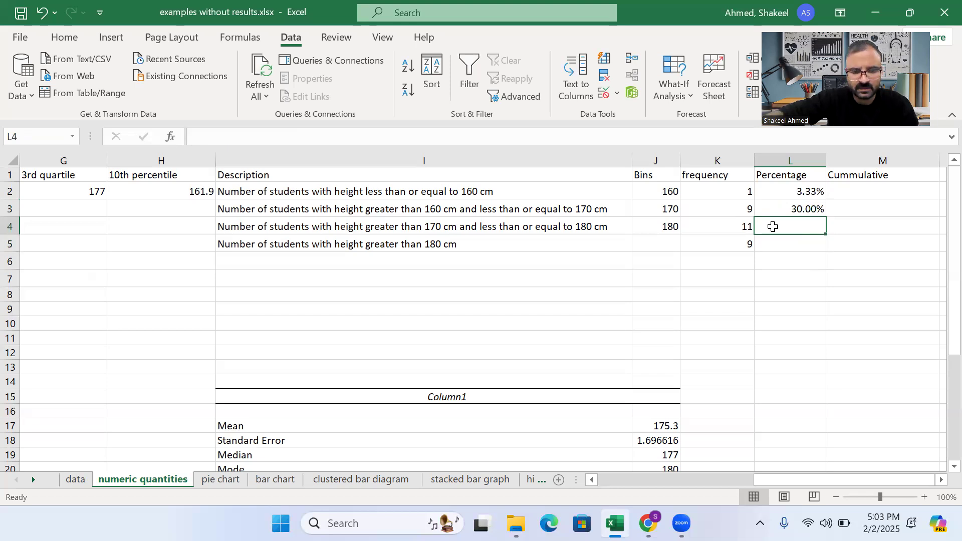
Enter 11/30 without a percent sign in cell L4 for the third bin
text(11)
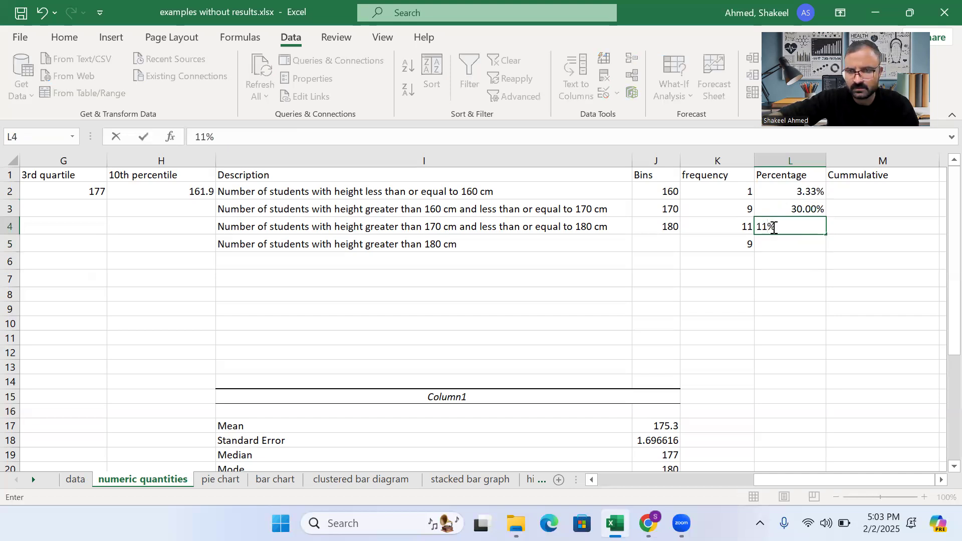
click(784, 224)
key(BackSpace)
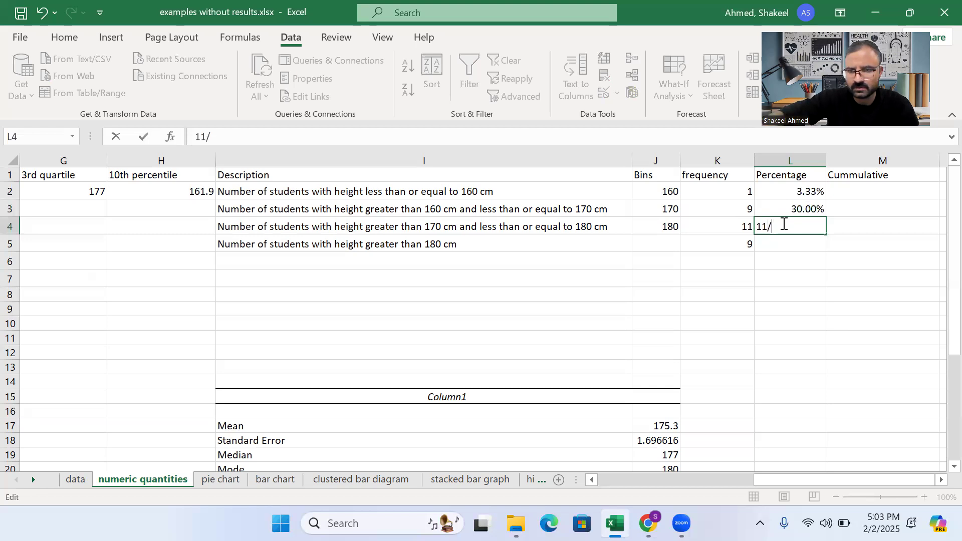
text(/30)
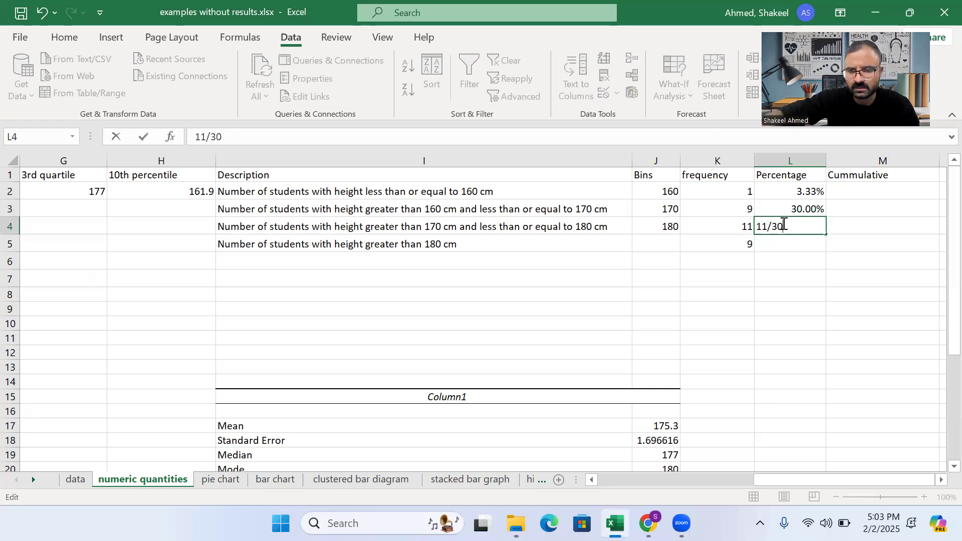
key(Return)
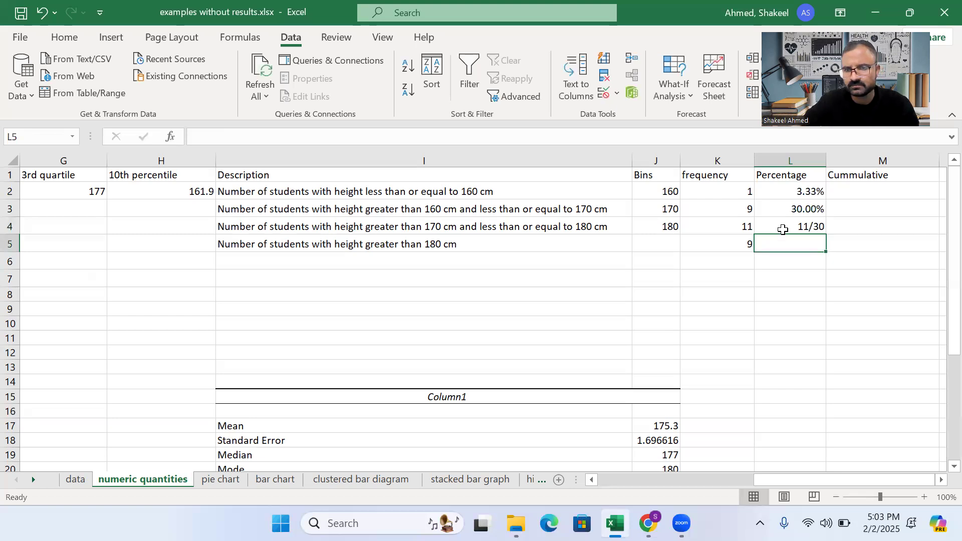
Format the third bin's value in cell L4 as Percentage
click(783, 224)
double_click(800, 229)
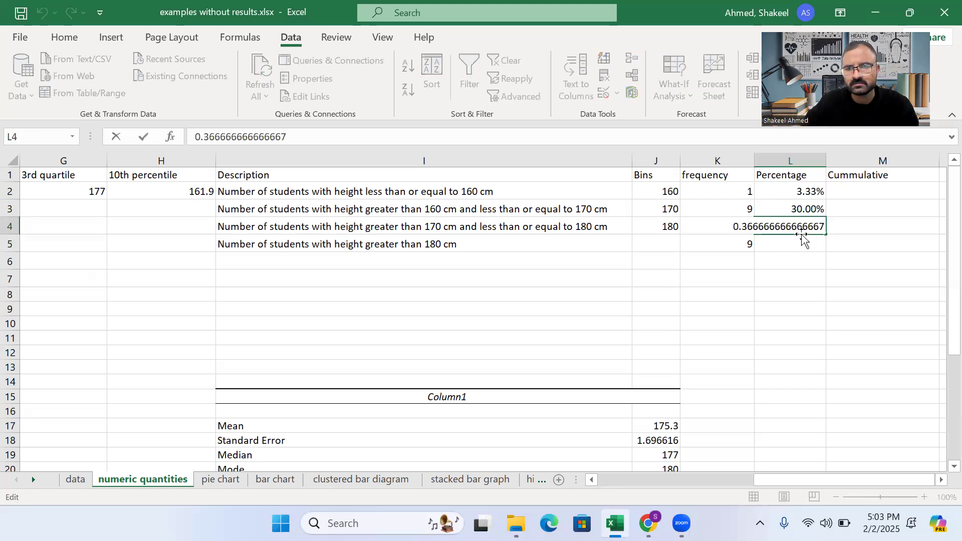
click(64, 39)
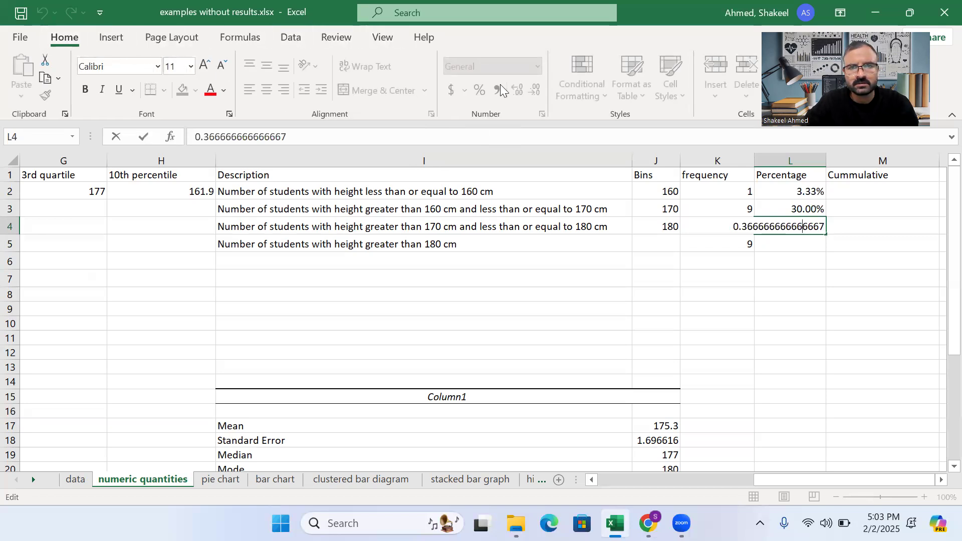
click(734, 257)
click(795, 230)
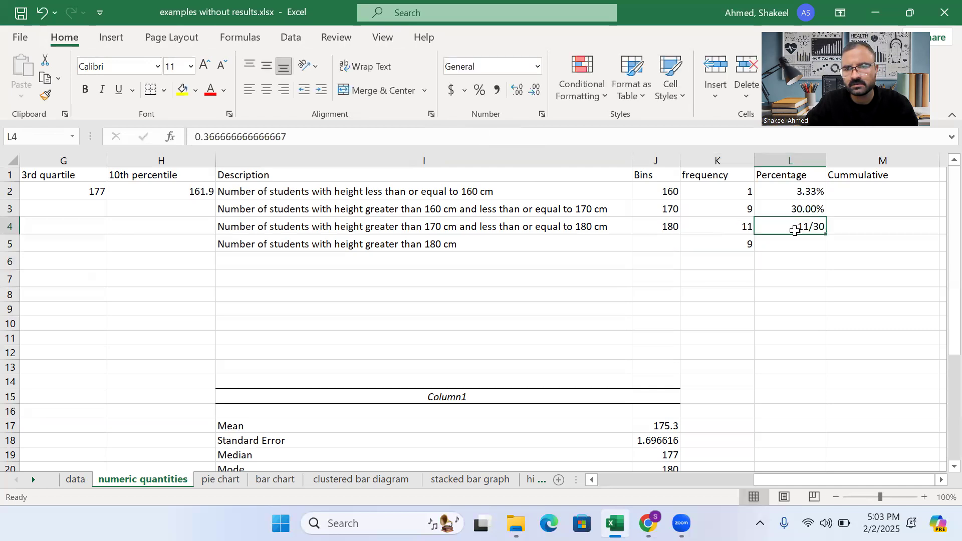
click(538, 66)
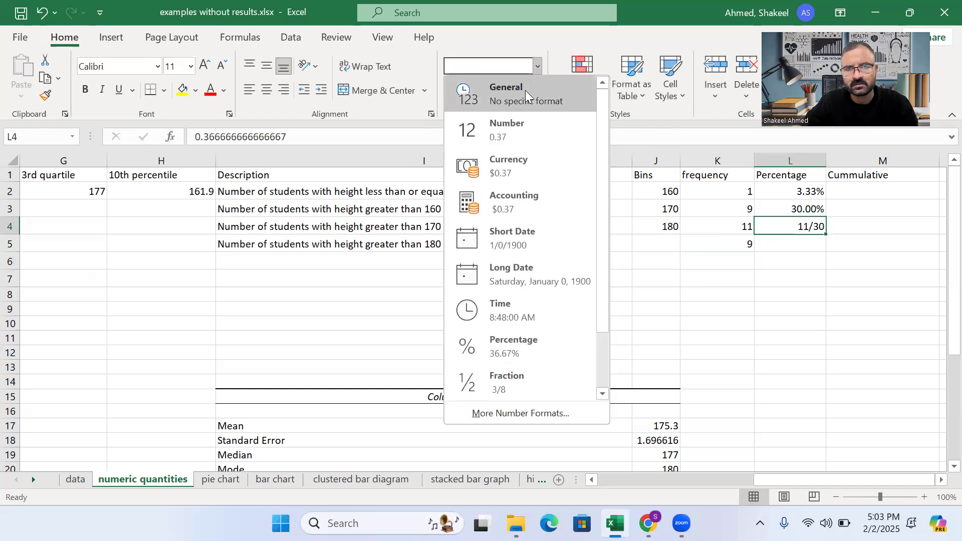
click(521, 340)
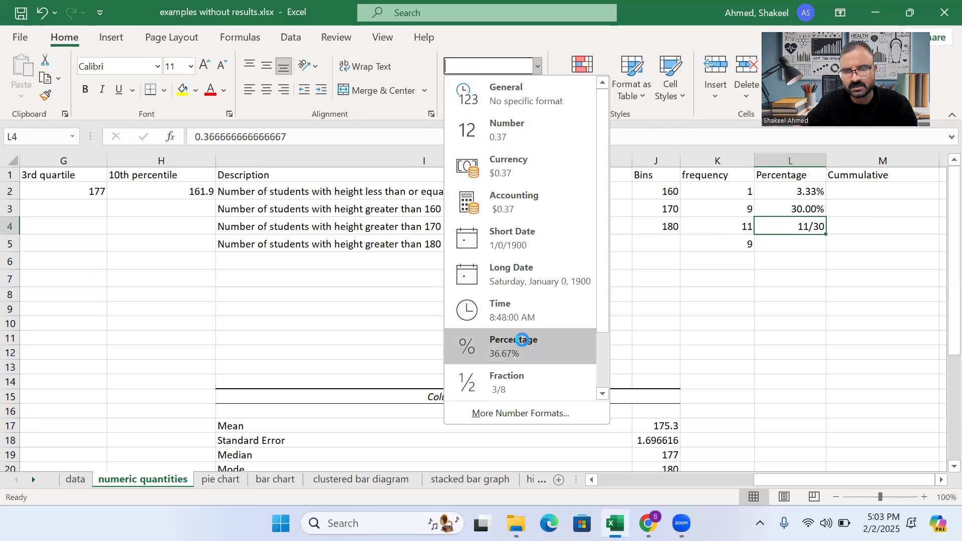
Calculate the last bin's percentage by entering =9/30 in cell L5
click(781, 265)
click(779, 243)
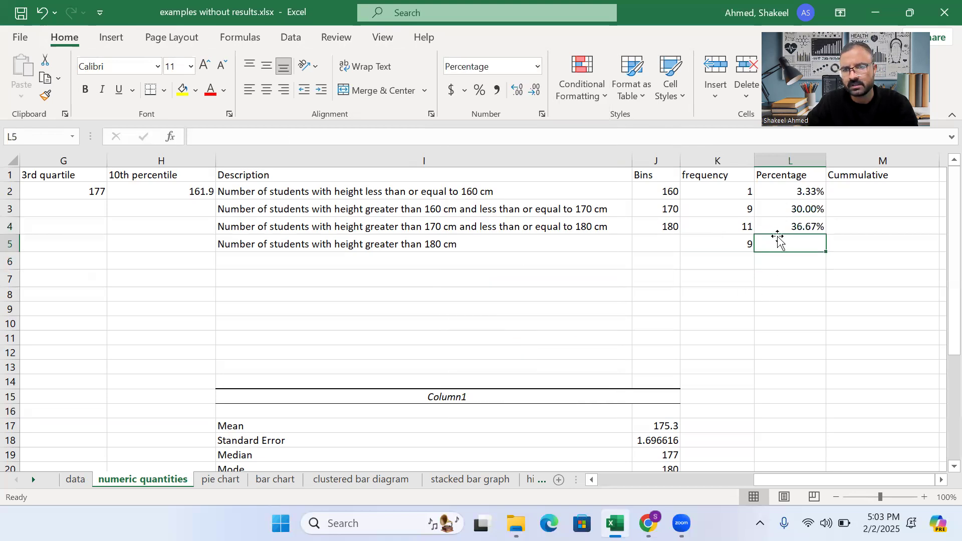
text(=9)
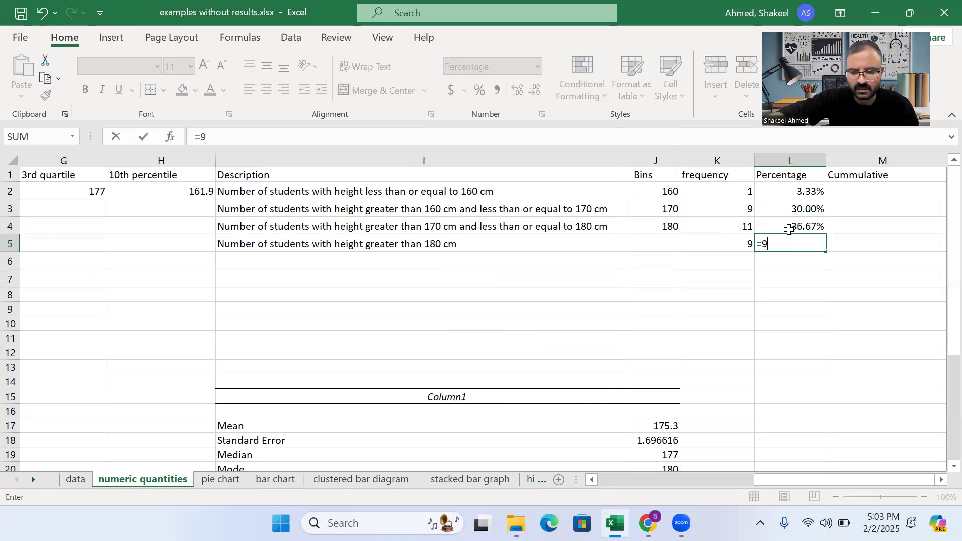
text(/39)
key(BackSpace)
text(0)
key(Return)
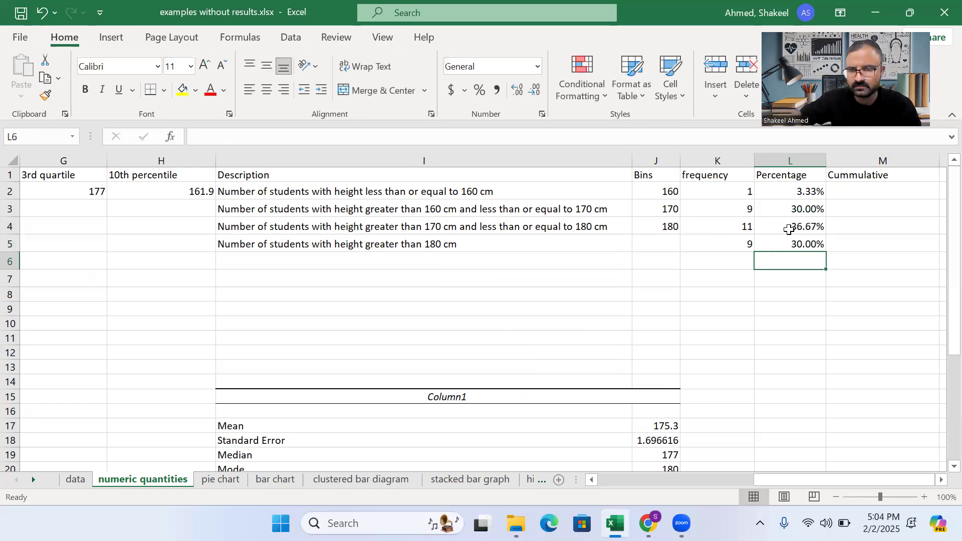
click(852, 192)
text(=)
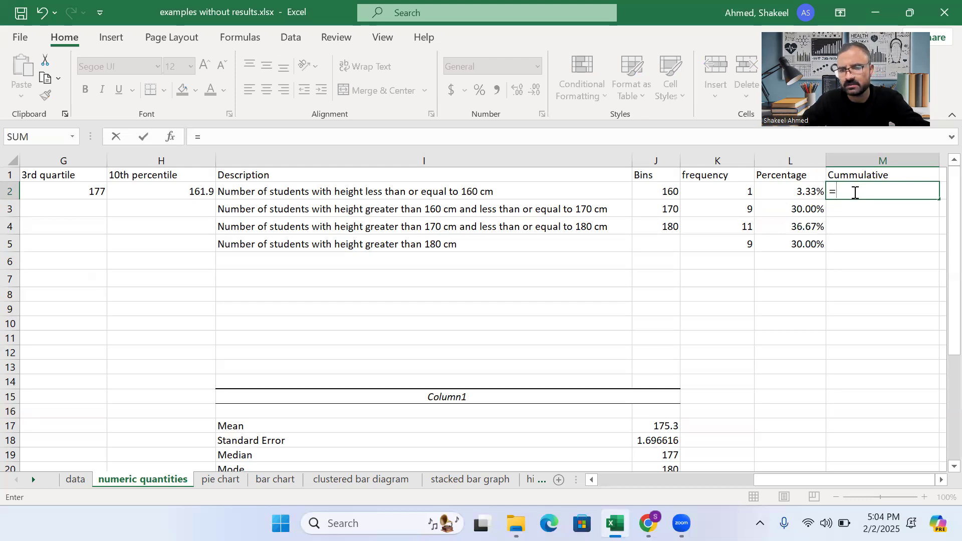
key(Escape)
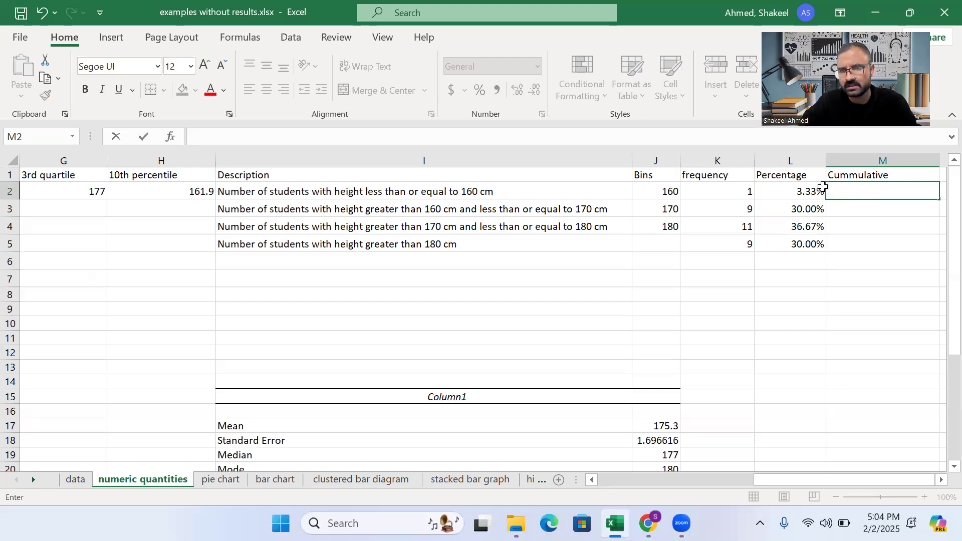
key(Left)
click(849, 190)
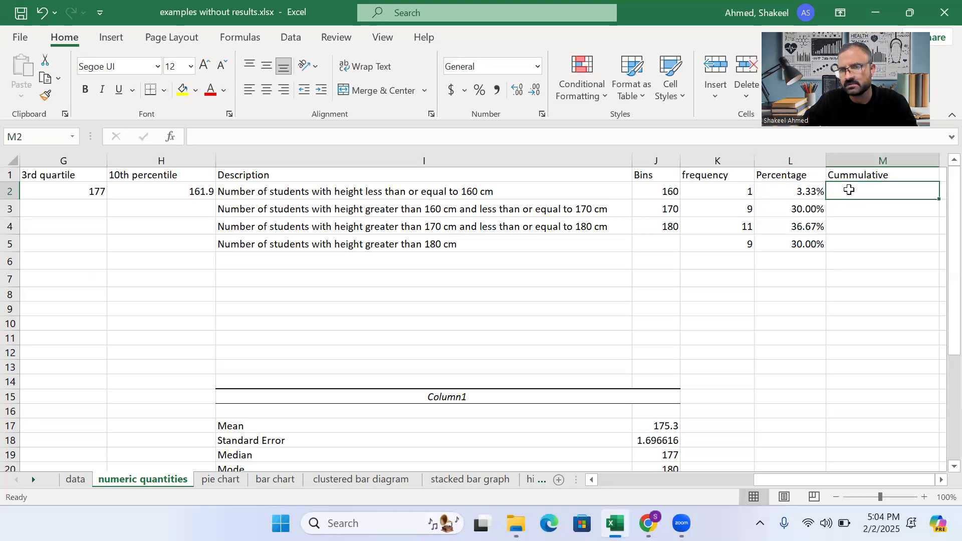
click(847, 216)
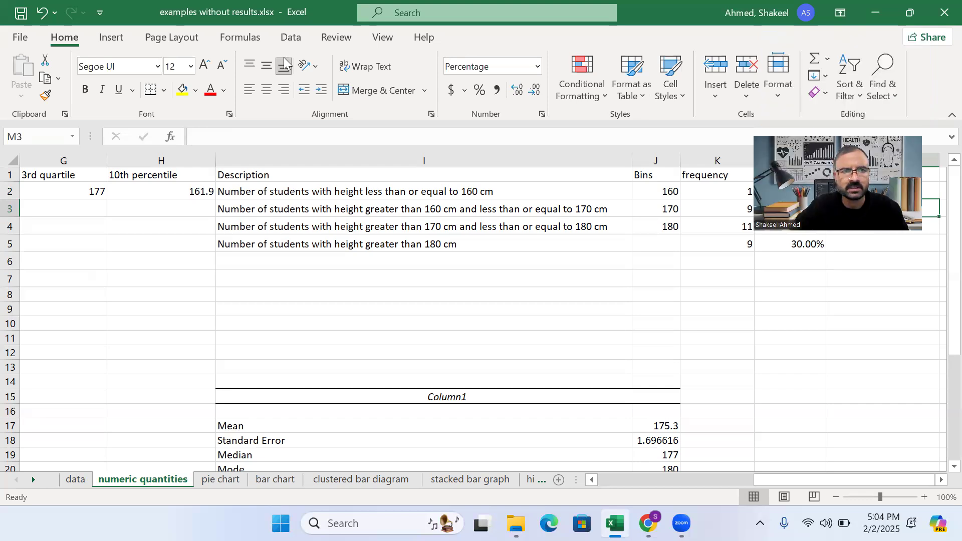
Start the Histogram tool from the Data Analysis tools
click(291, 37)
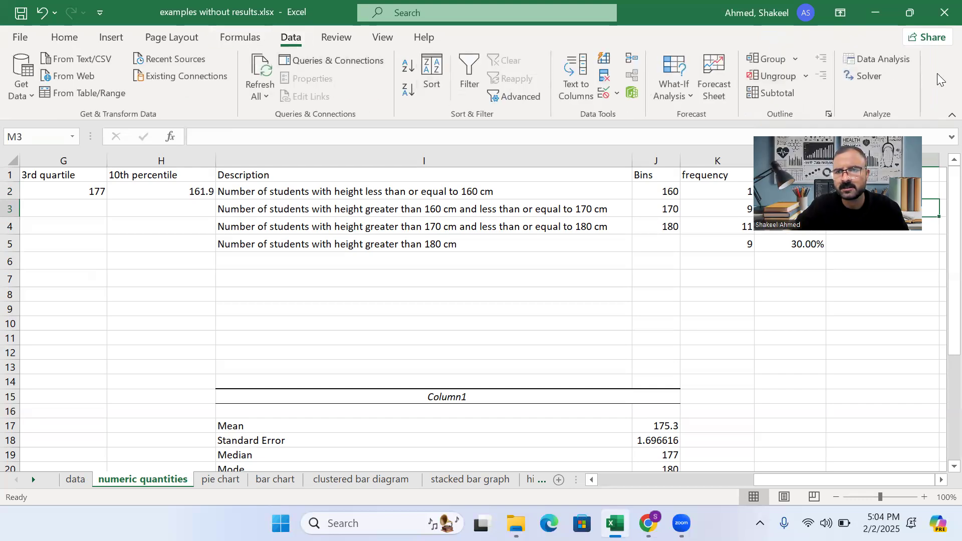
click(899, 60)
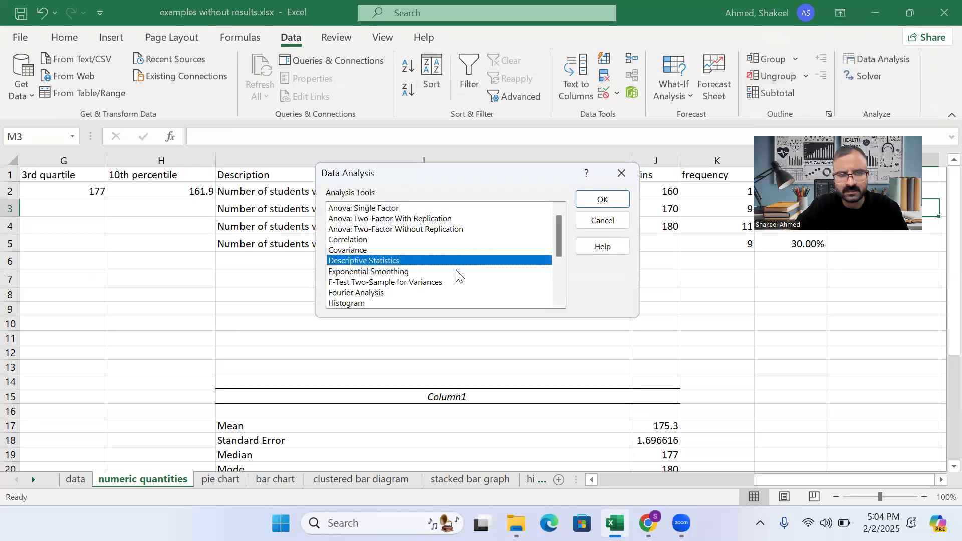
scroll(423, 269, down, 3)
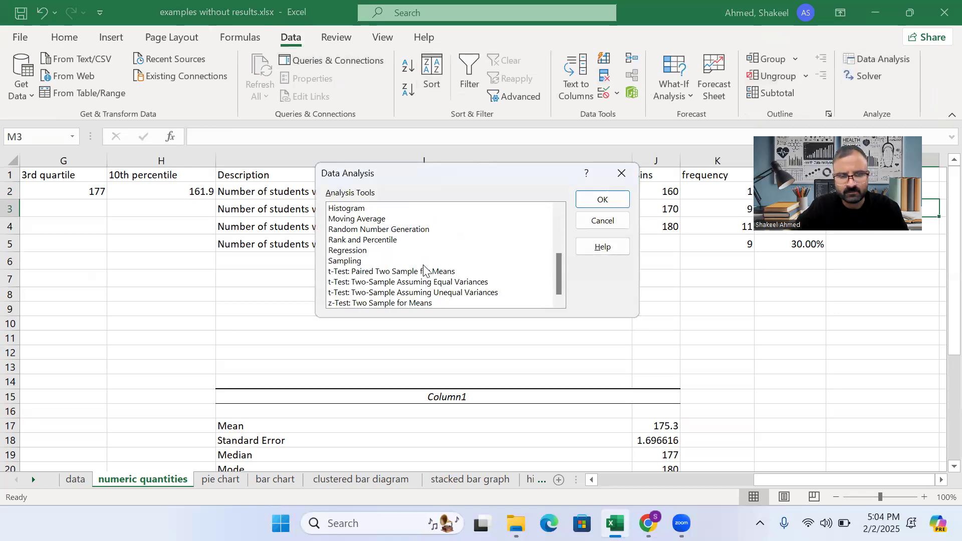
scroll(424, 269, up, 2)
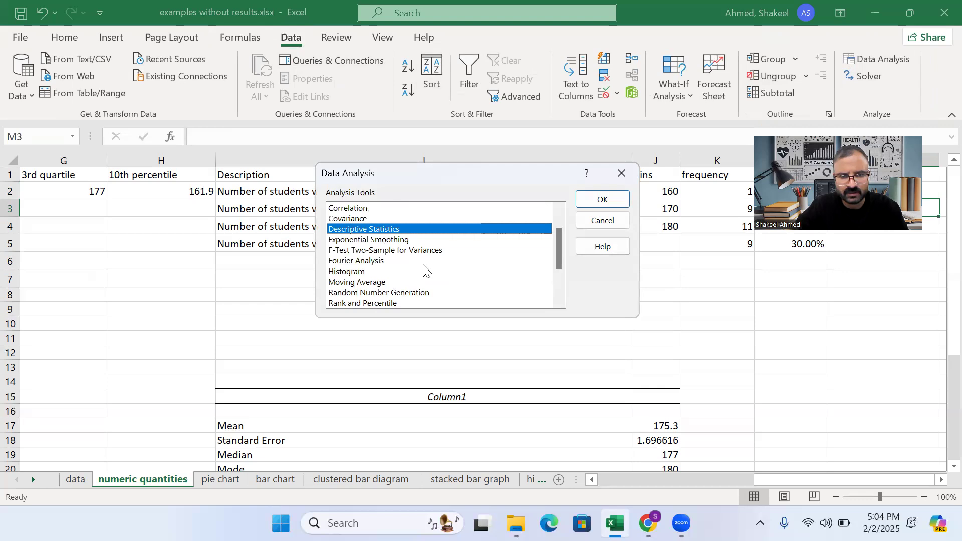
click(356, 272)
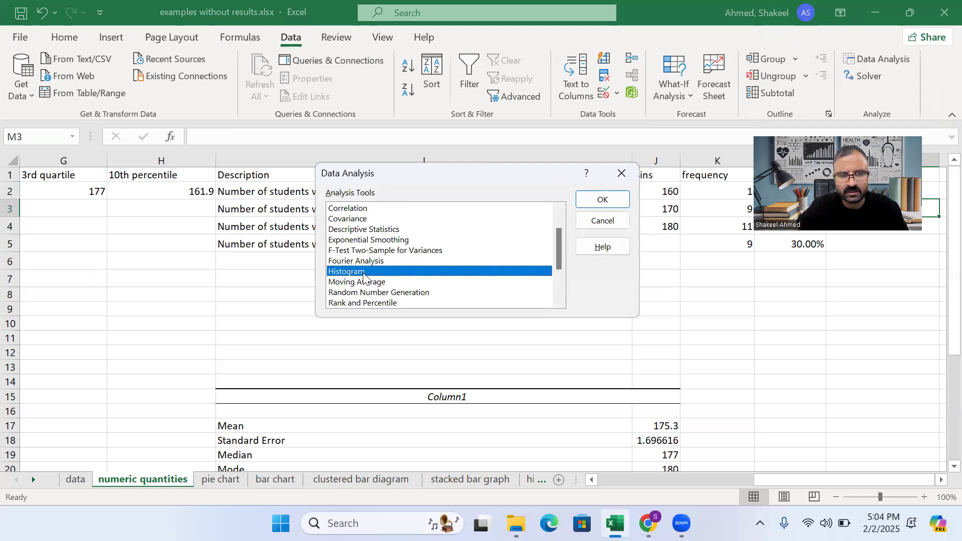
double_click(363, 272)
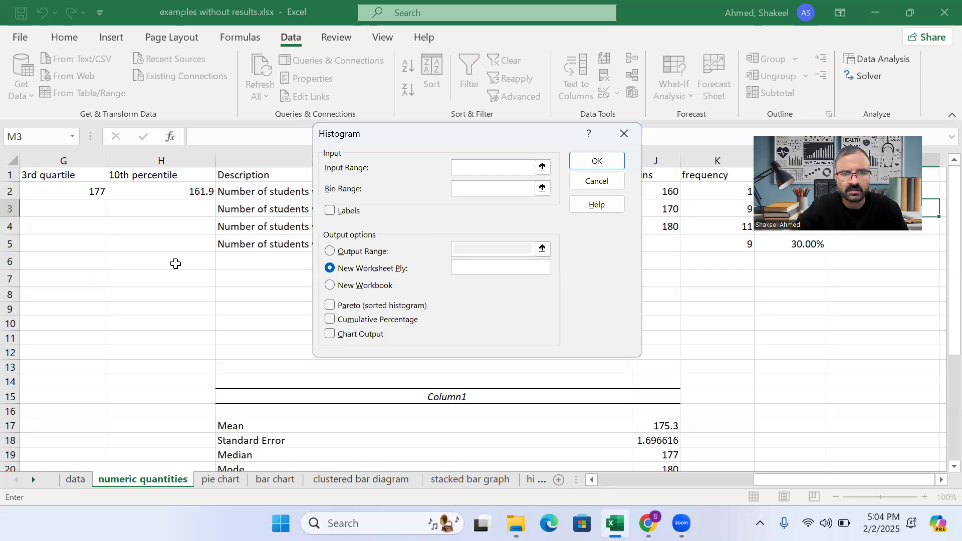
Set the histogram's input range to the student heights in A2:A31
drag(873, 474, 601, 482)
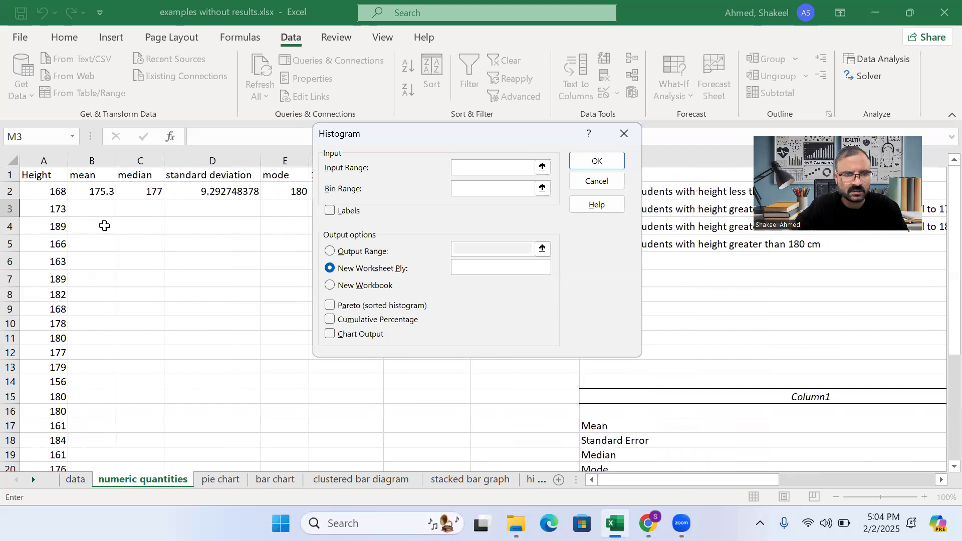
drag(46, 191, 53, 433)
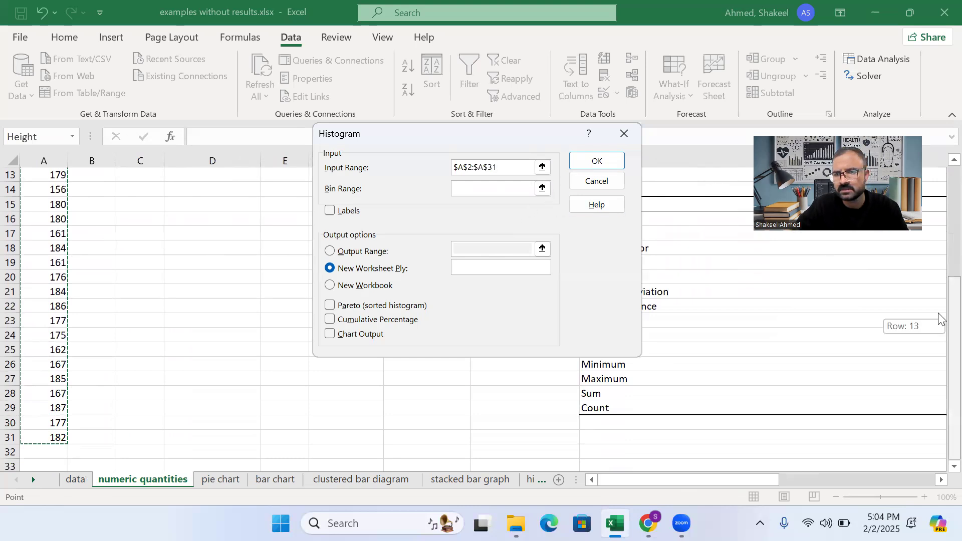
scroll(938, 313, up, 4)
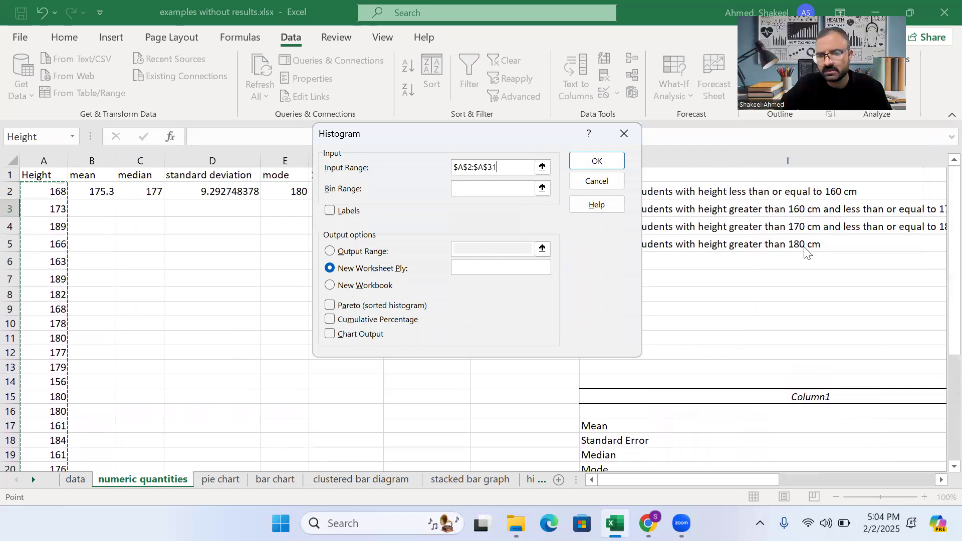
Clear the histogram's input range and set its bin range to the bin limits in J2:J4
drag(752, 480, 870, 496)
drag(792, 192, 791, 232)
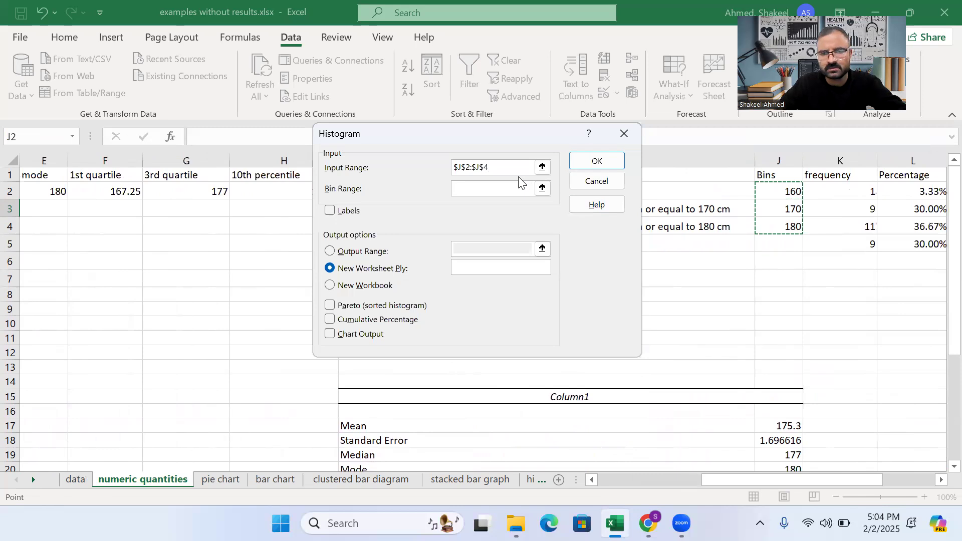
key(BackSpace)
key(BackSpace)
key(BackSpace)
key(BackSpace)
key(BackSpace)
key(BackSpace)
key(BackSpace)
key(BackSpace)
key(BackSpace)
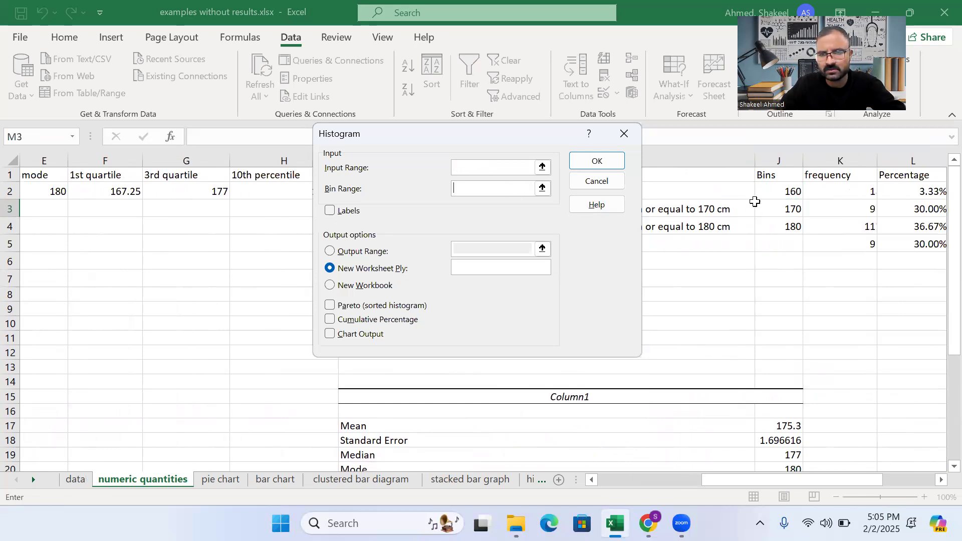
drag(763, 191, 761, 221)
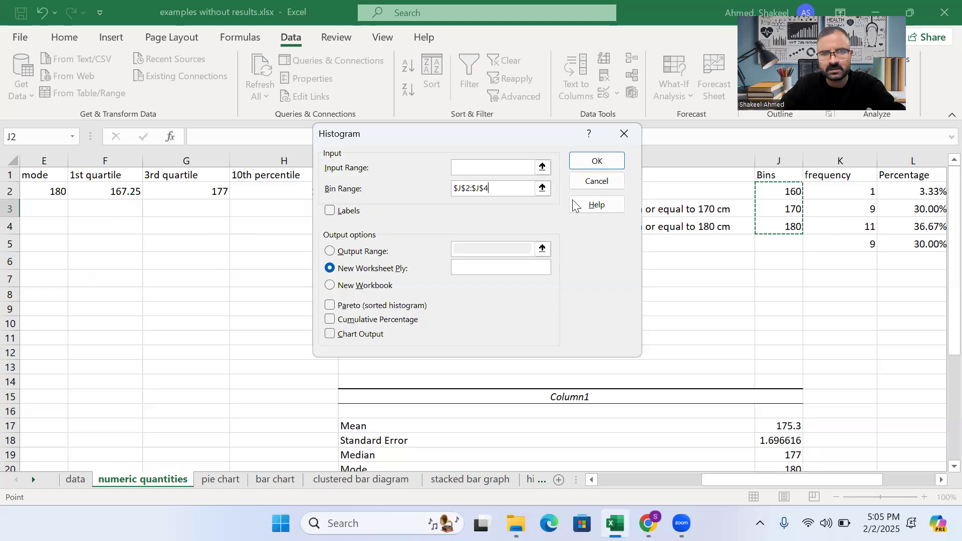
Set the histogram's input range to the student heights in A2:A31
click(488, 166)
drag(757, 481, 646, 484)
drag(57, 191, 53, 437)
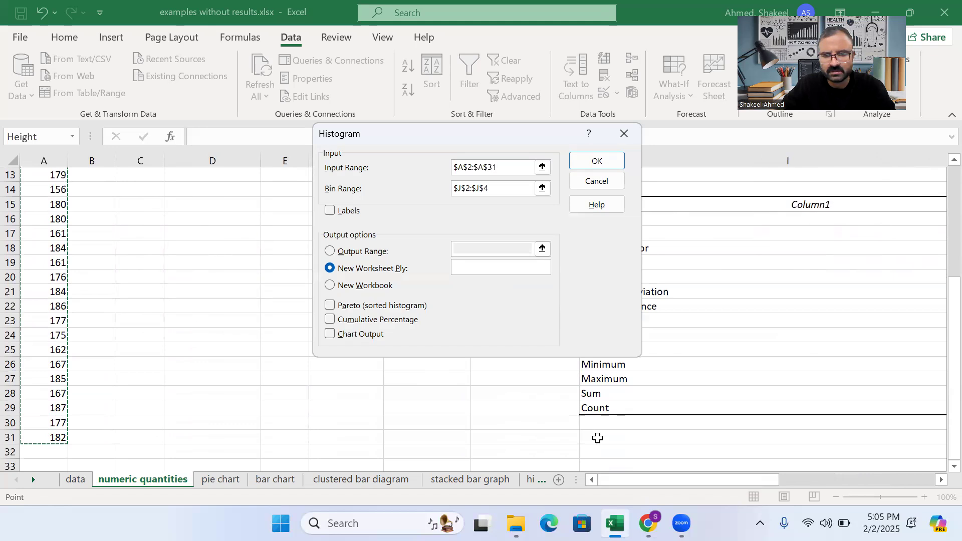
Set the histogram's output range to I32:I71, generate the frequency table and bring it into view
scroll(596, 438, down, 3)
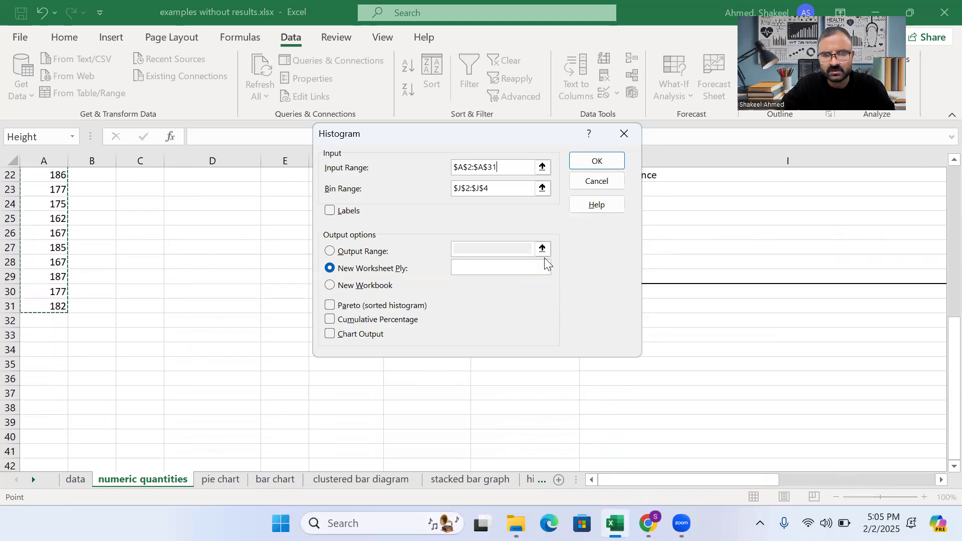
click(523, 248)
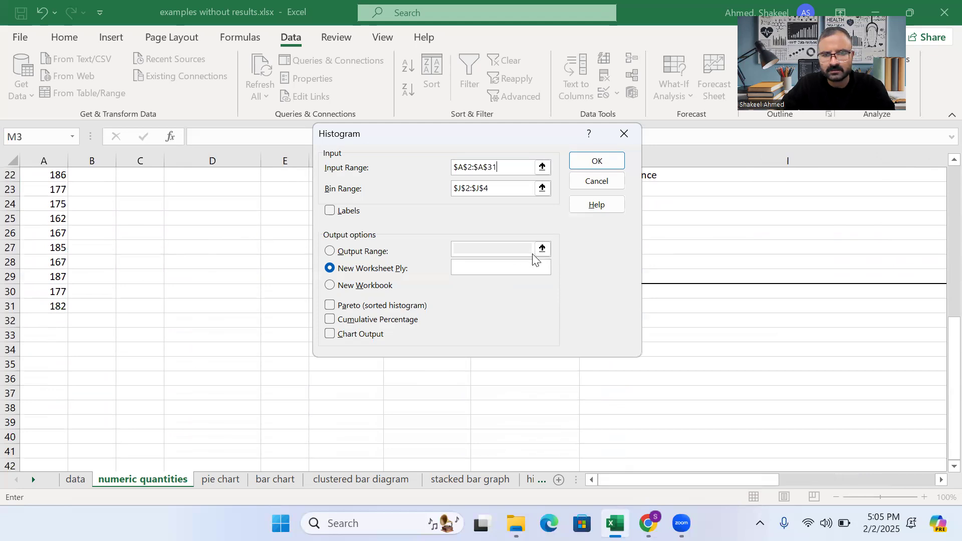
click(328, 251)
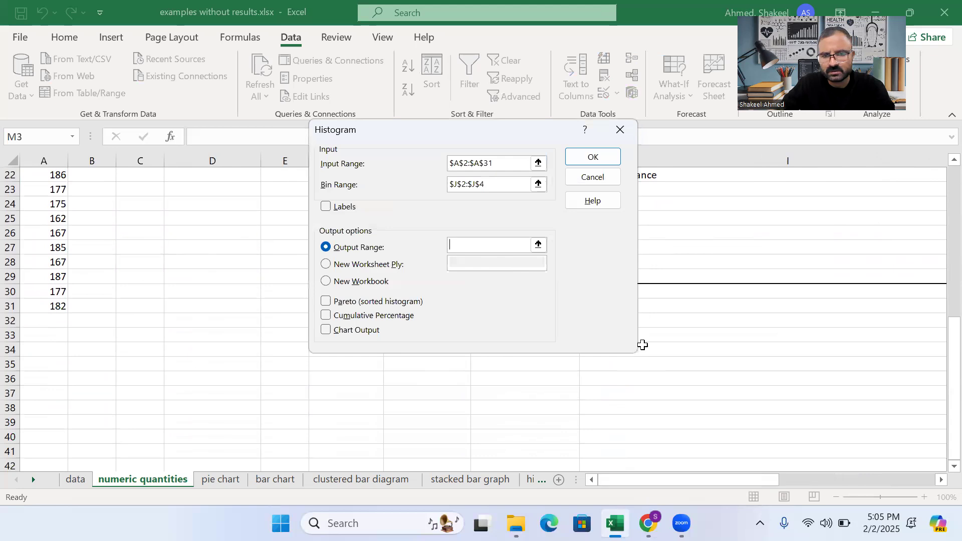
drag(672, 321, 730, 424)
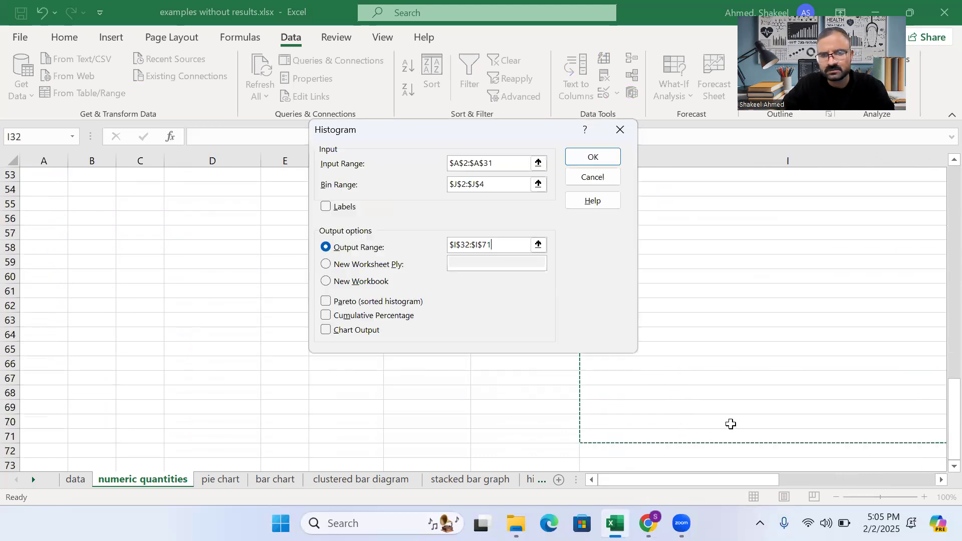
click(590, 158)
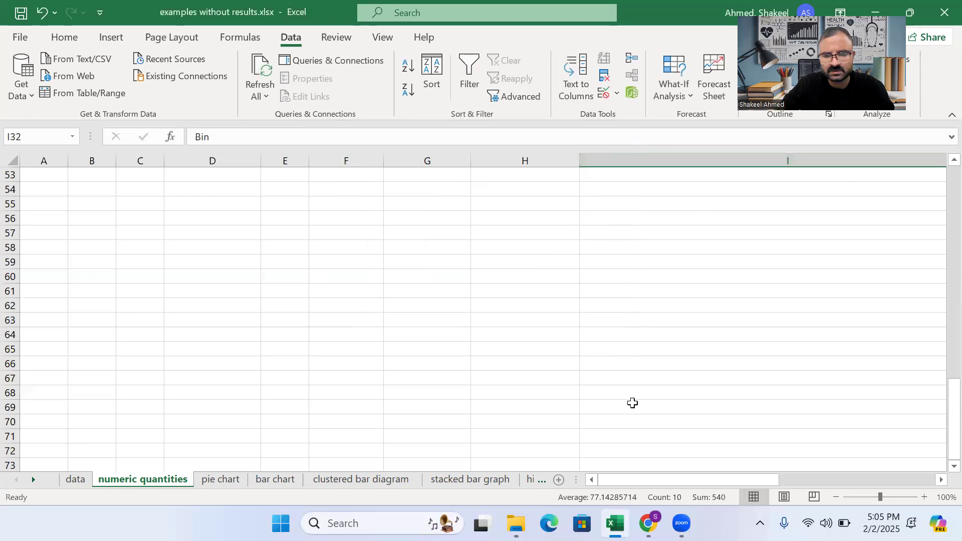
drag(652, 479, 780, 479)
scroll(732, 406, up, 9)
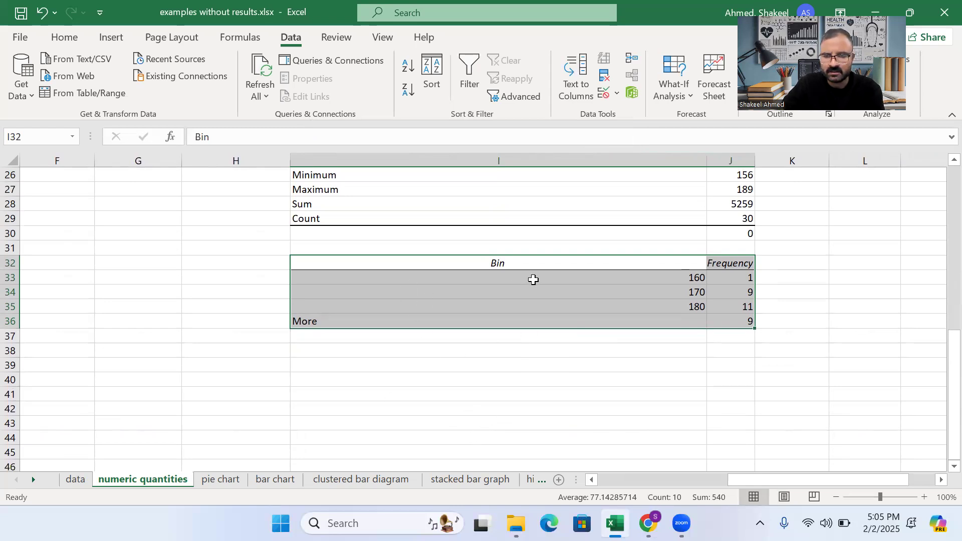
On the pie chart sheet, insert a 2-D pie chart of the students per state in C1:D4
click(224, 481)
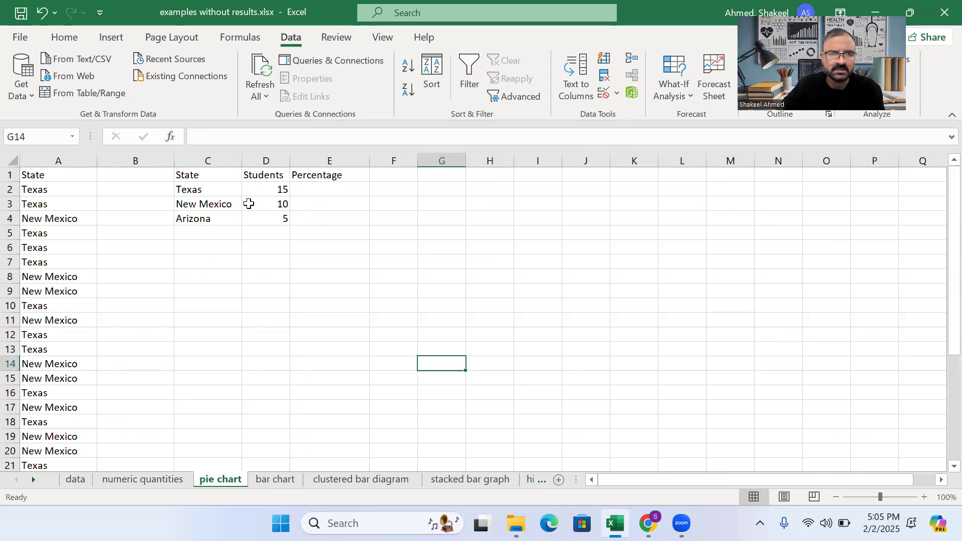
click(112, 37)
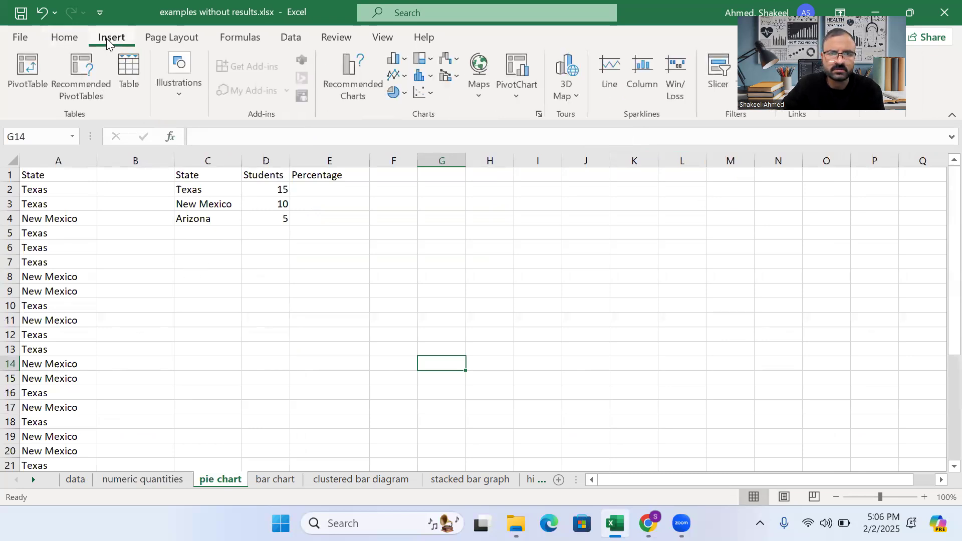
click(395, 95)
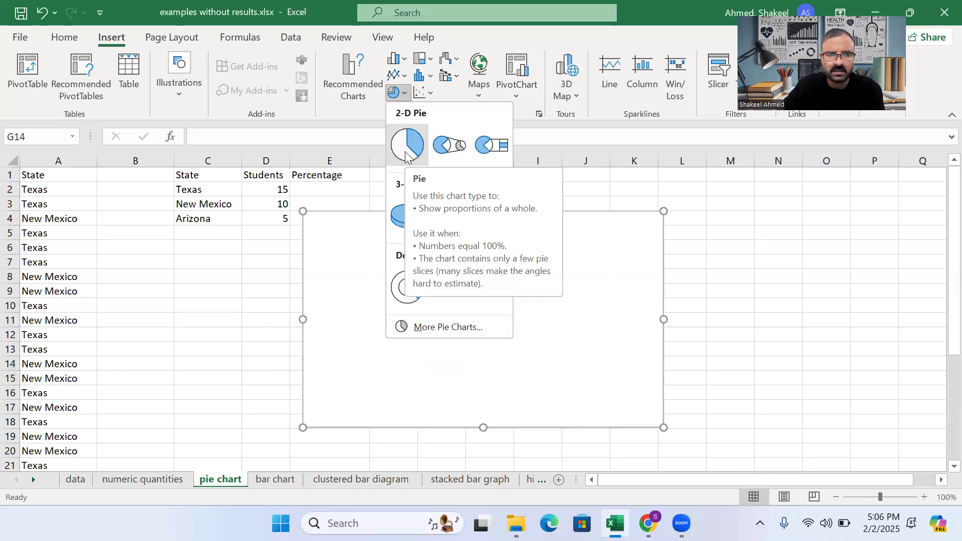
click(286, 218)
drag(187, 173, 258, 217)
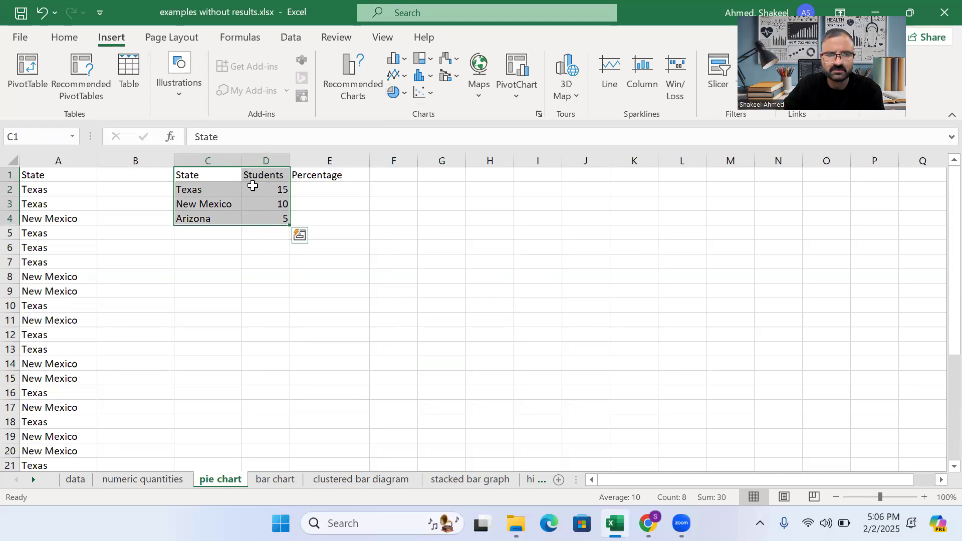
click(396, 94)
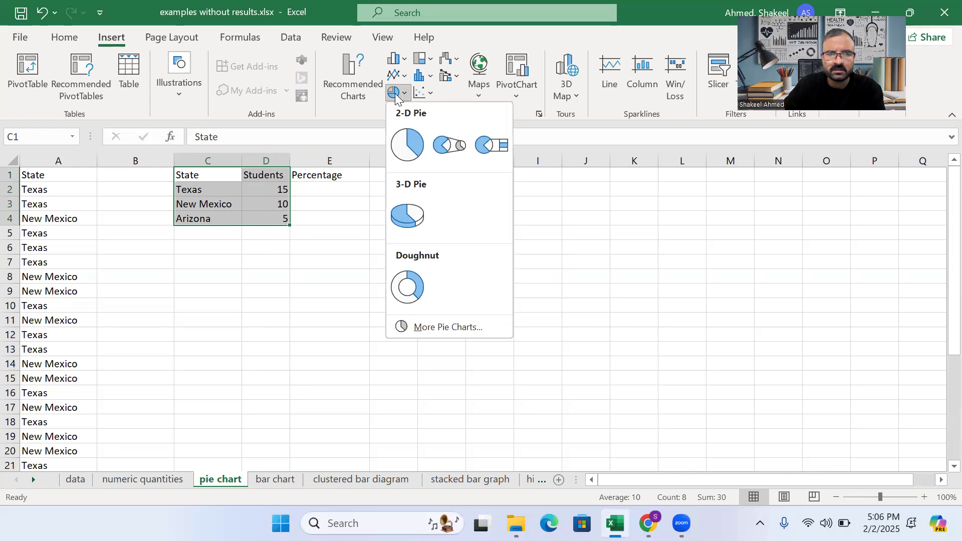
click(403, 142)
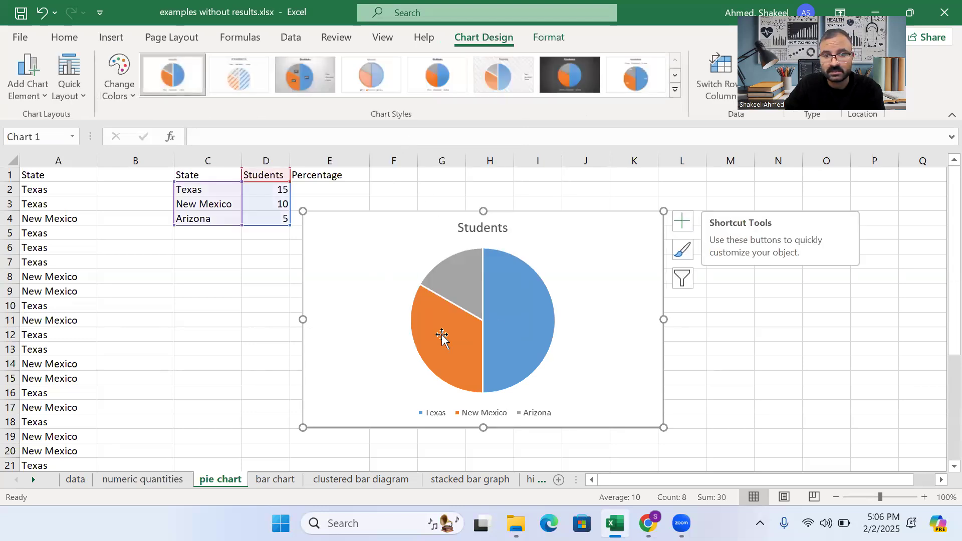
Add data labels to the pie chart that show both value and percentage
click(683, 223)
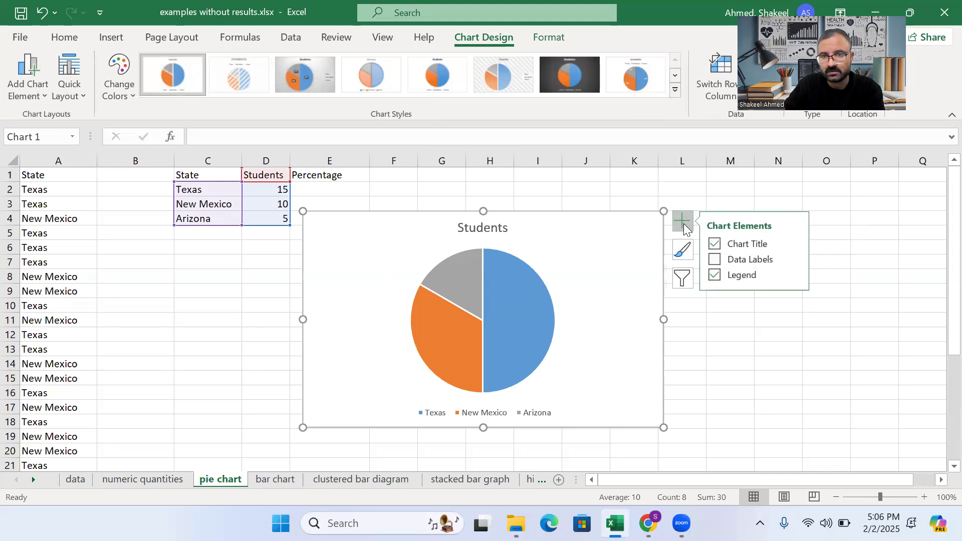
click(720, 264)
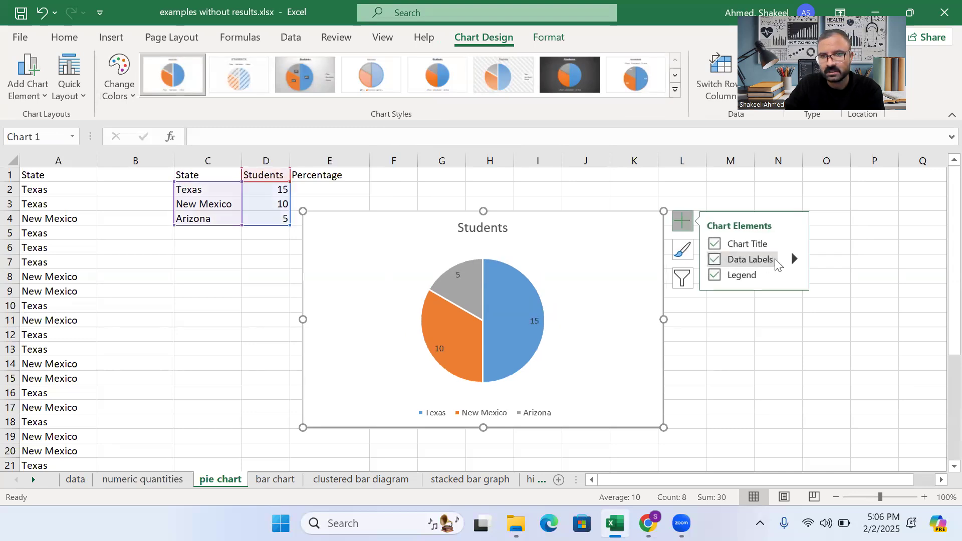
click(793, 259)
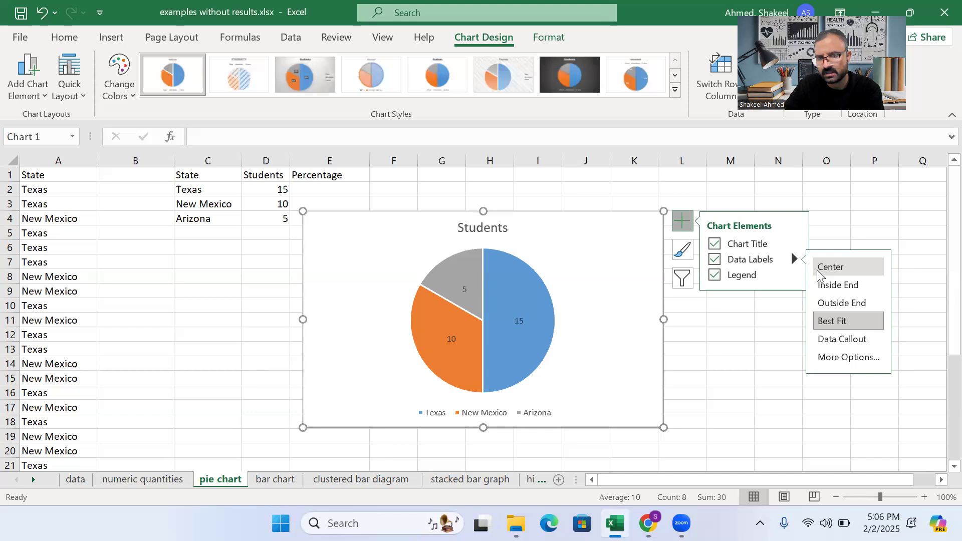
click(831, 357)
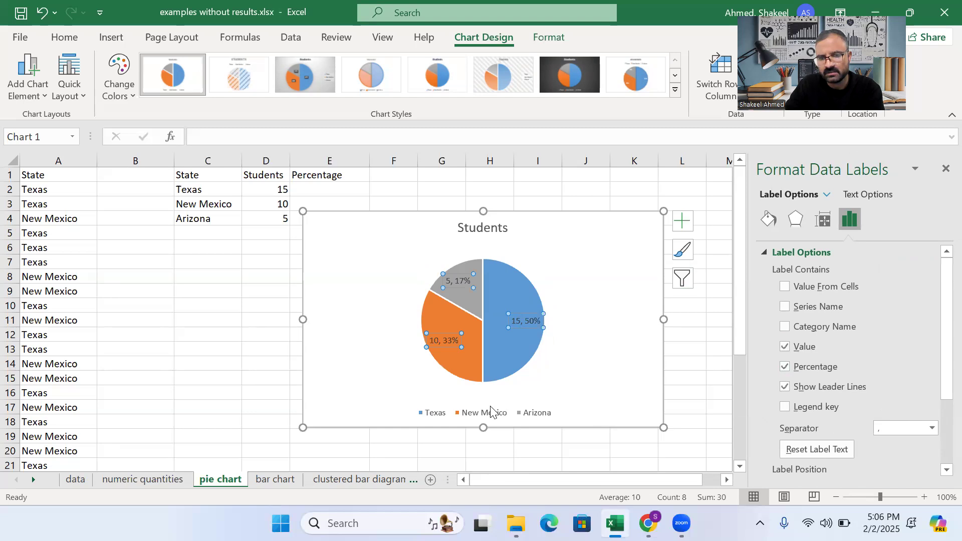
click(592, 319)
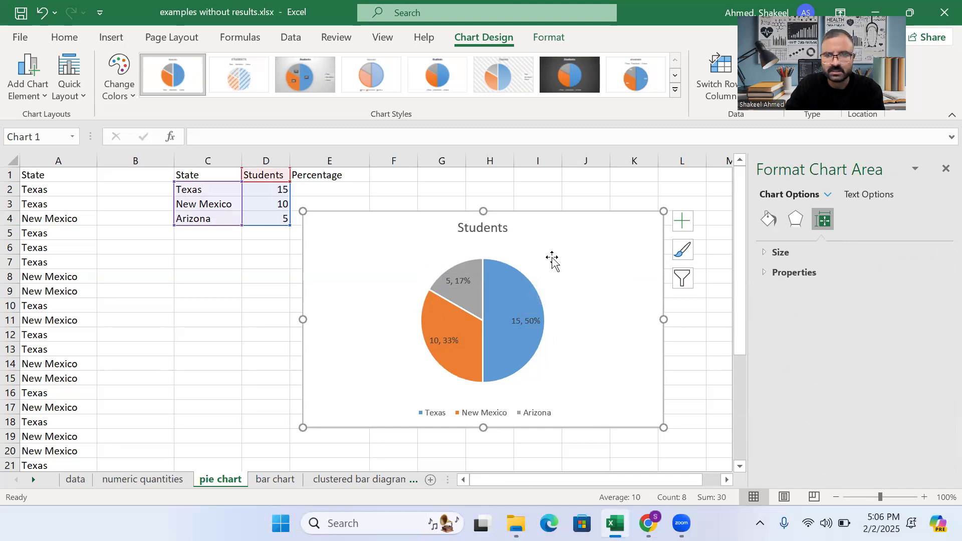
click(578, 190)
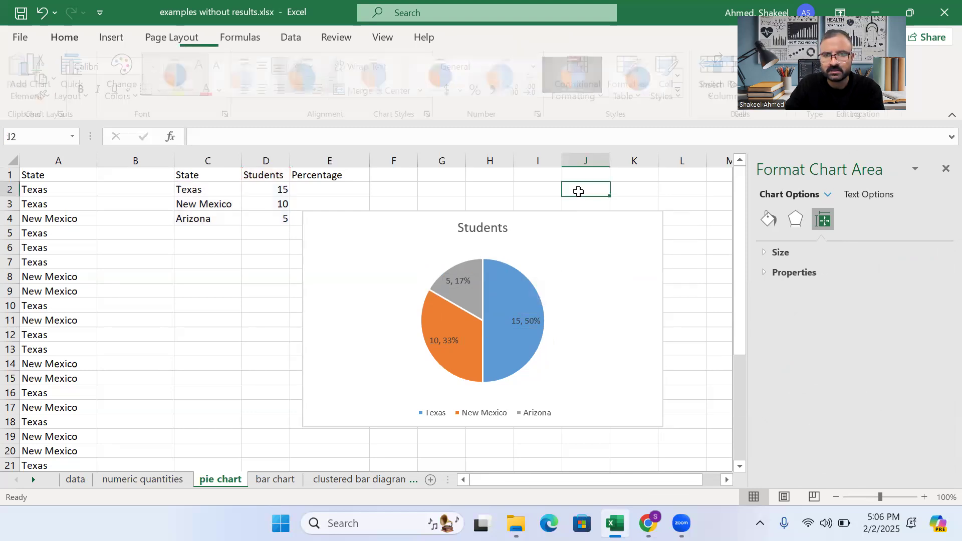
Insert a 2-D clustered column chart of the state and student counts in C1:D4 on the pie chart sheet
click(274, 480)
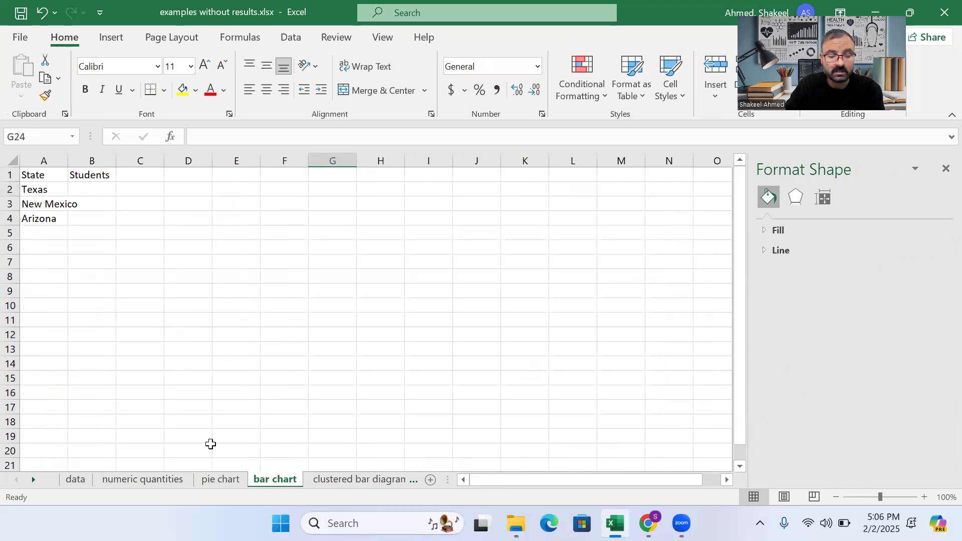
click(218, 479)
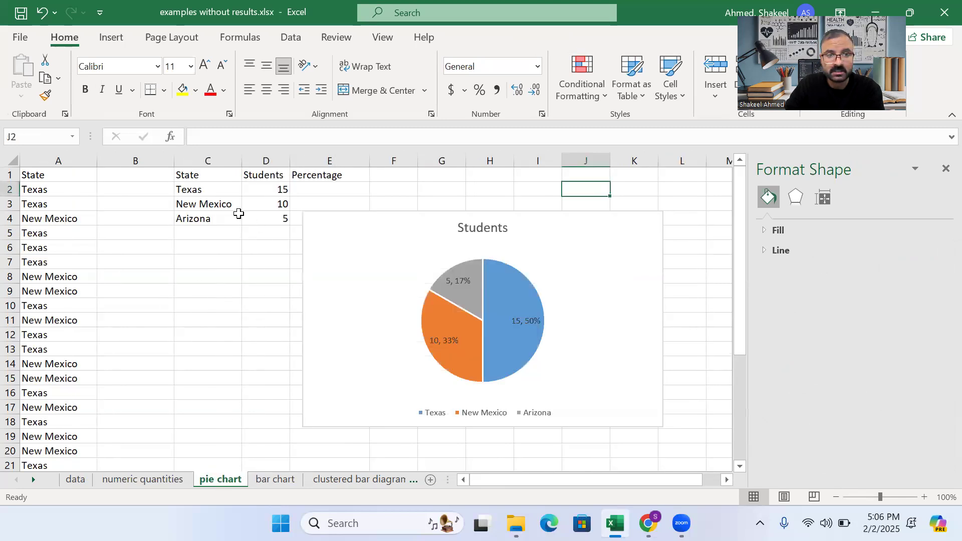
drag(189, 179, 266, 220)
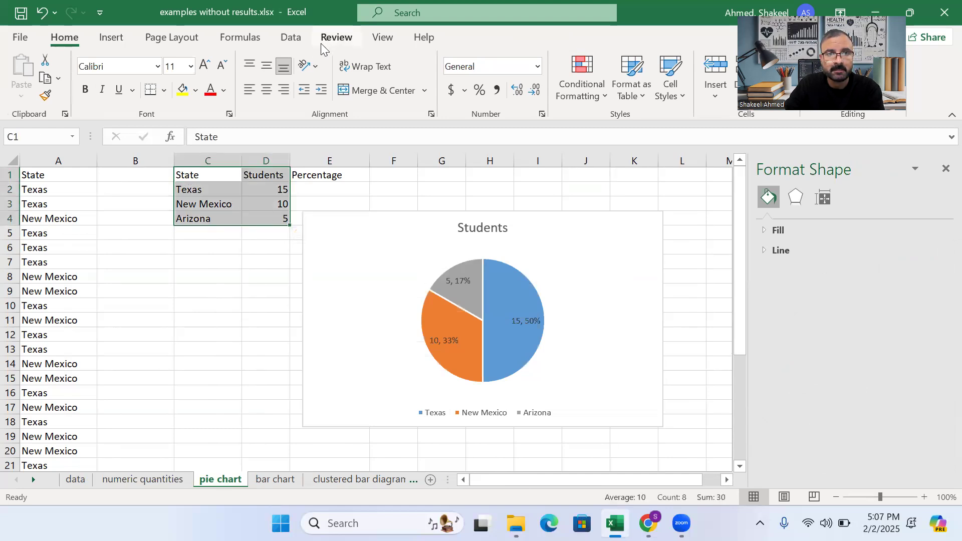
click(107, 38)
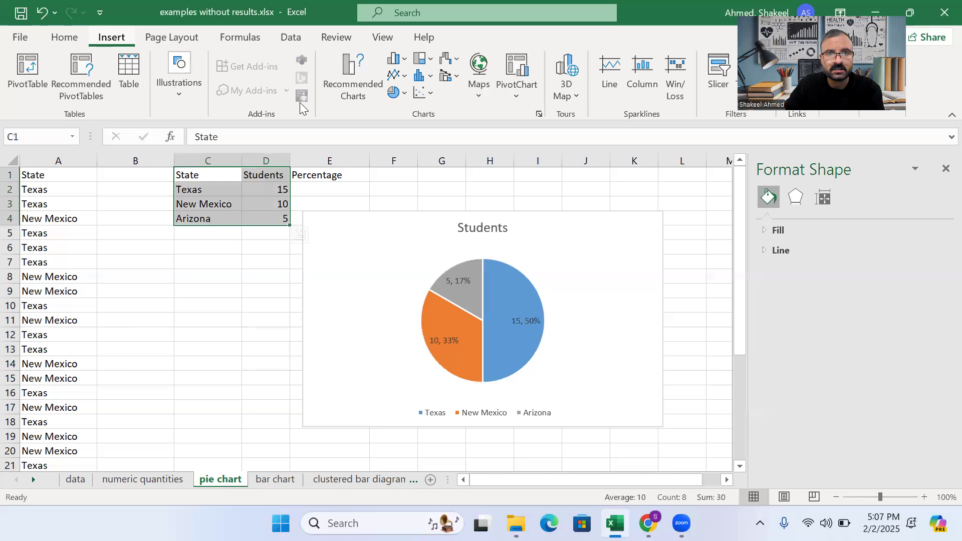
click(396, 59)
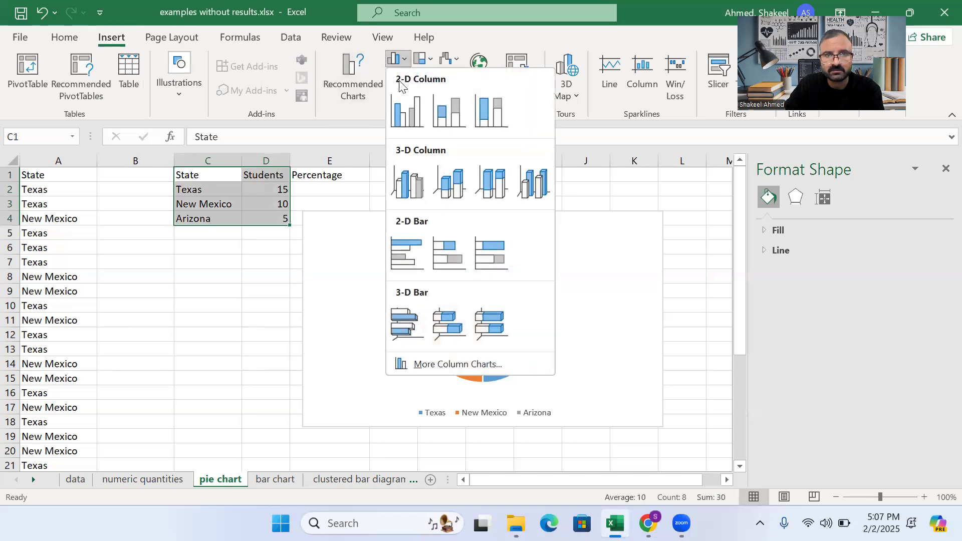
click(406, 115)
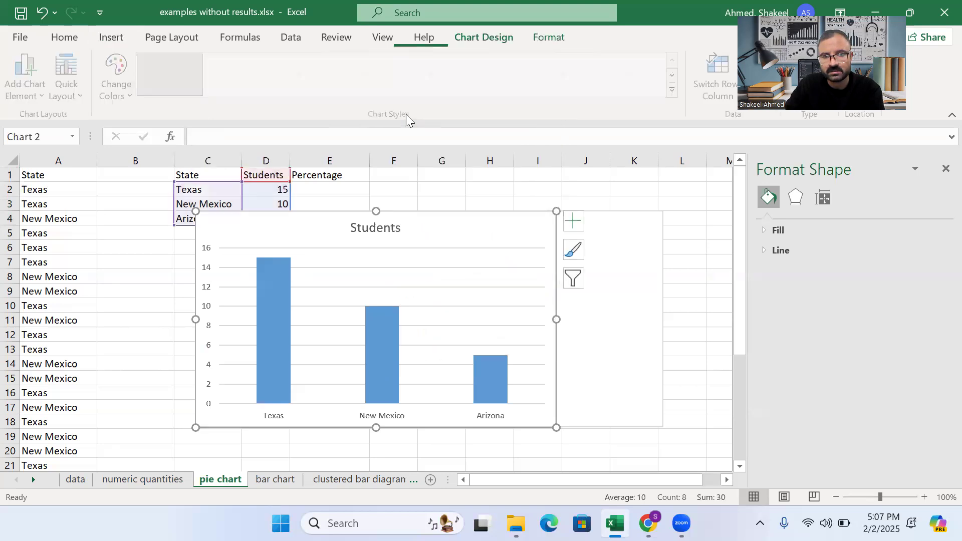
Delete the major horizontal gridlines from the column chart
click(351, 295)
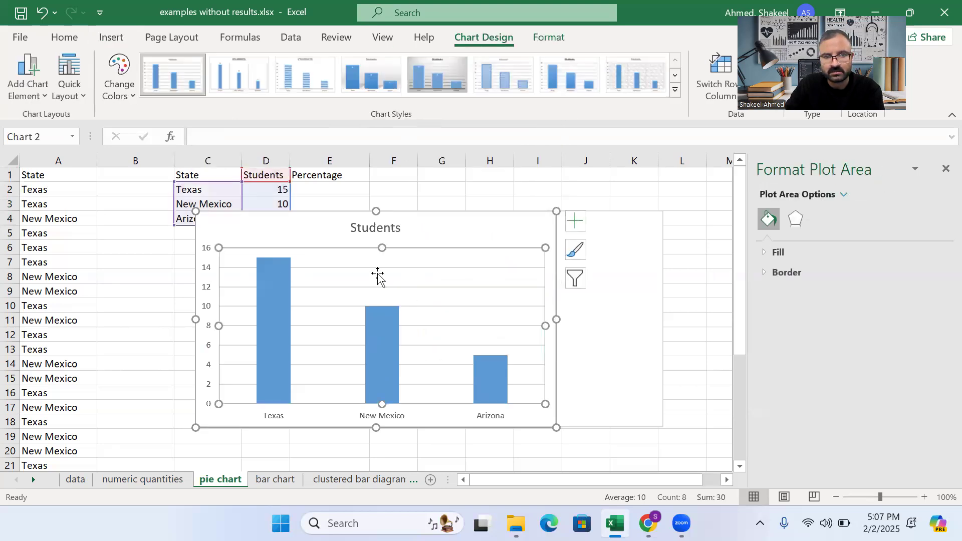
right_click(399, 273)
click(381, 294)
click(425, 252)
click(428, 268)
right_click(426, 274)
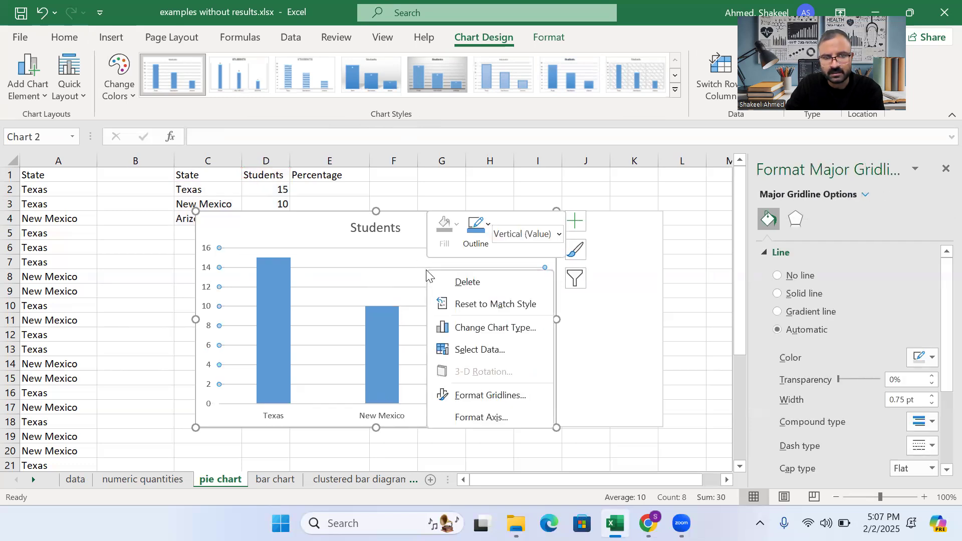
click(456, 287)
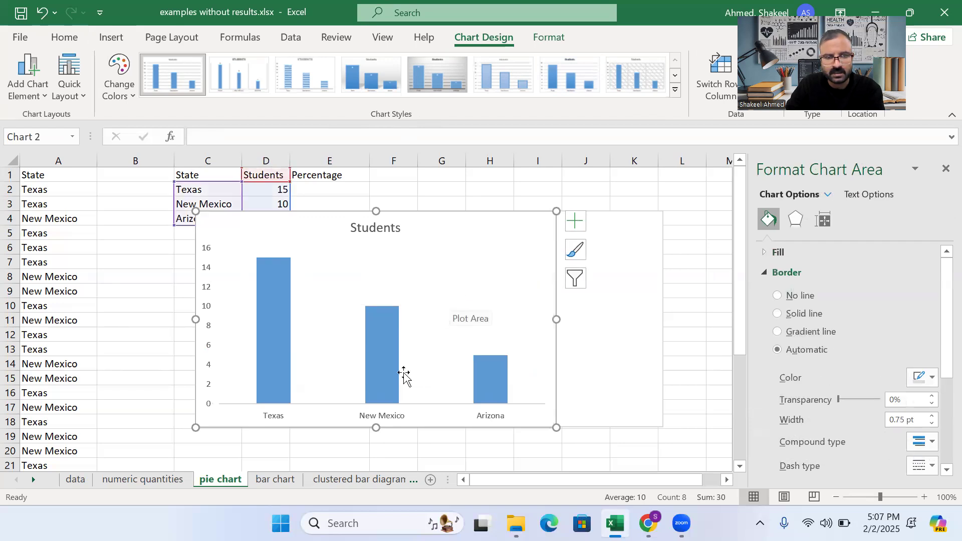
Add axis titles, data labels and error bars to the column chart
click(575, 221)
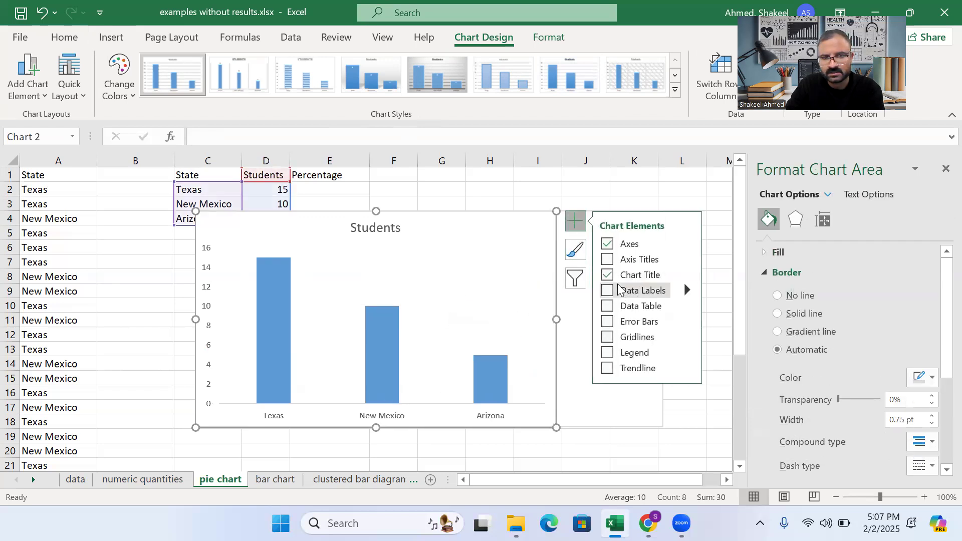
click(610, 260)
click(615, 291)
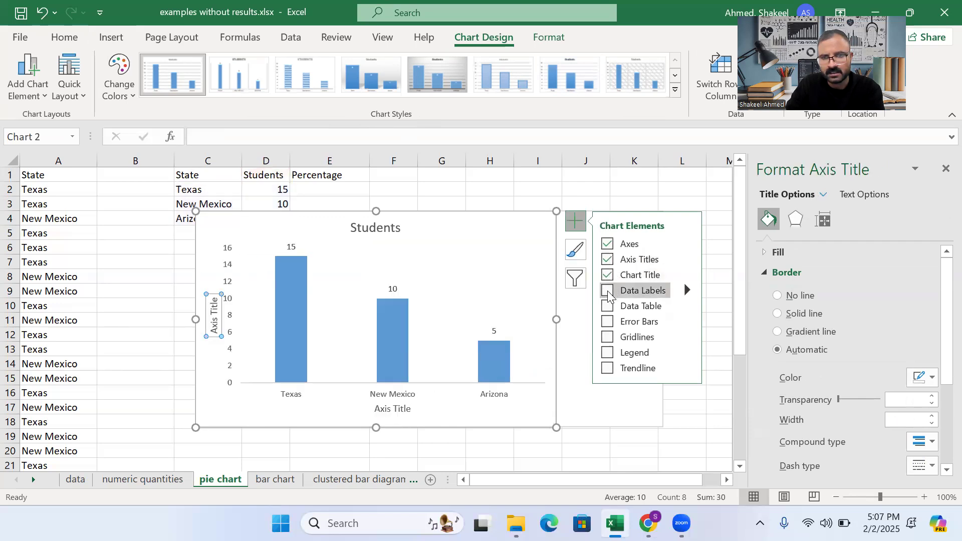
click(608, 307)
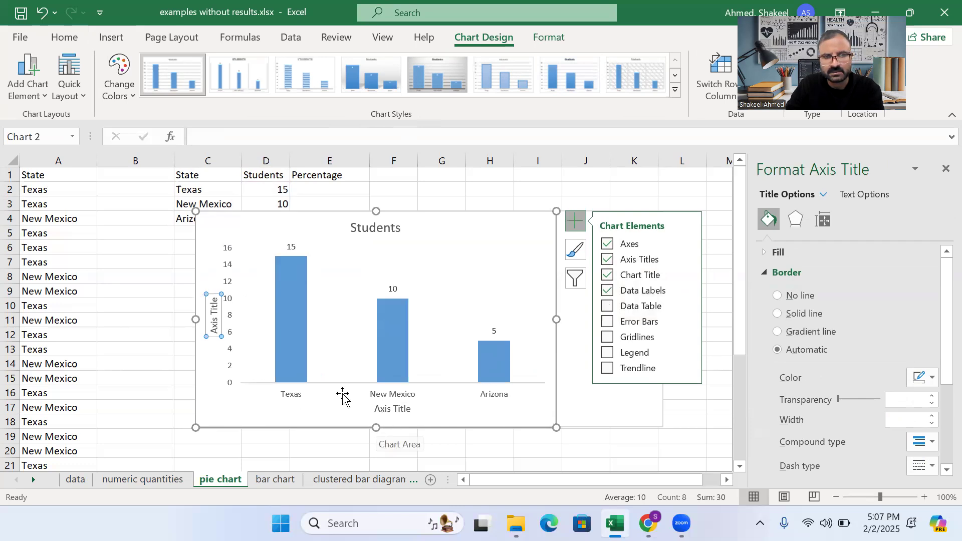
click(607, 323)
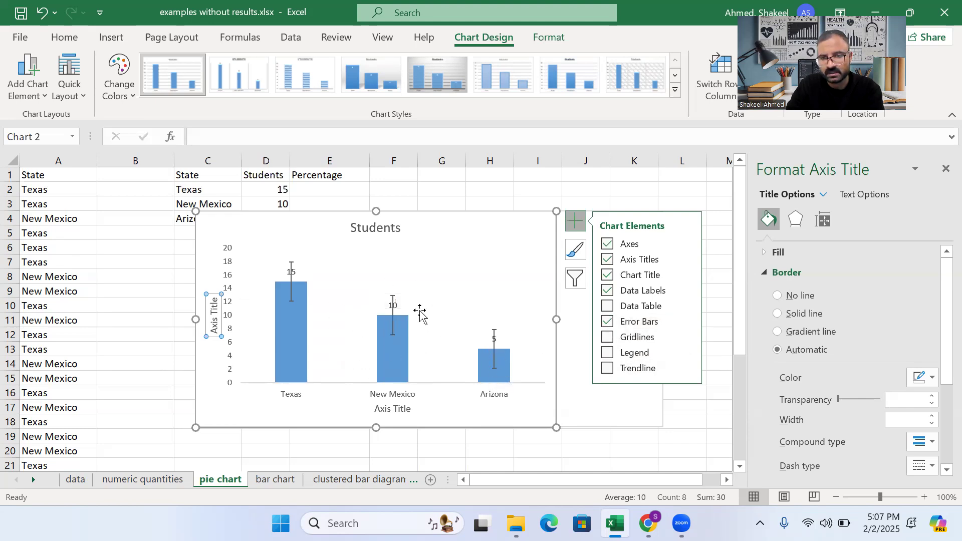
click(590, 186)
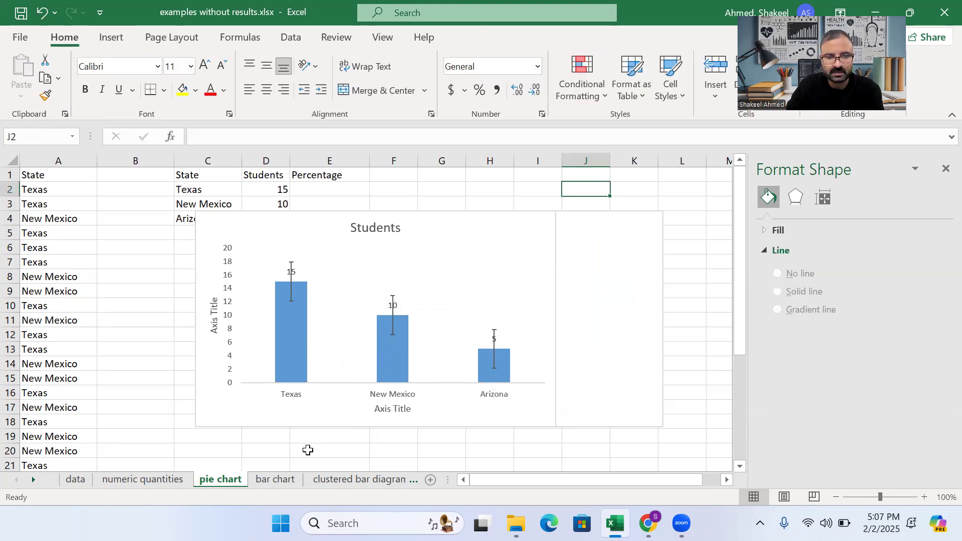
On the clustered bar diagram sheet, widen column D so the state names fit
click(326, 480)
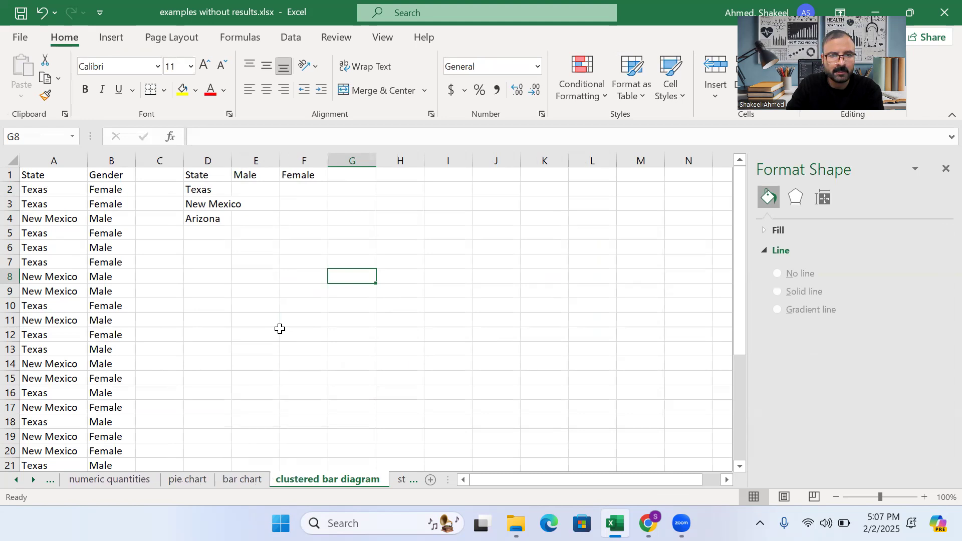
drag(231, 160, 257, 161)
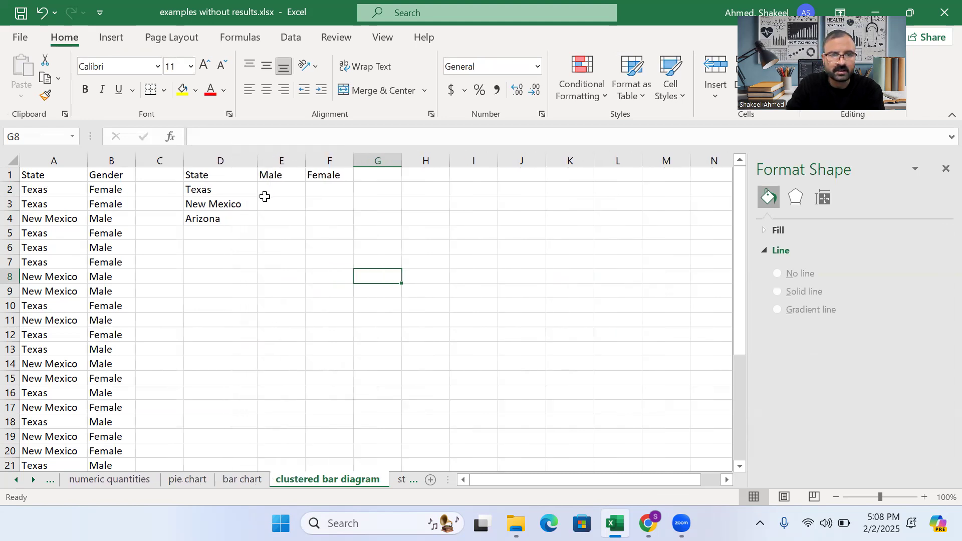
click(267, 203)
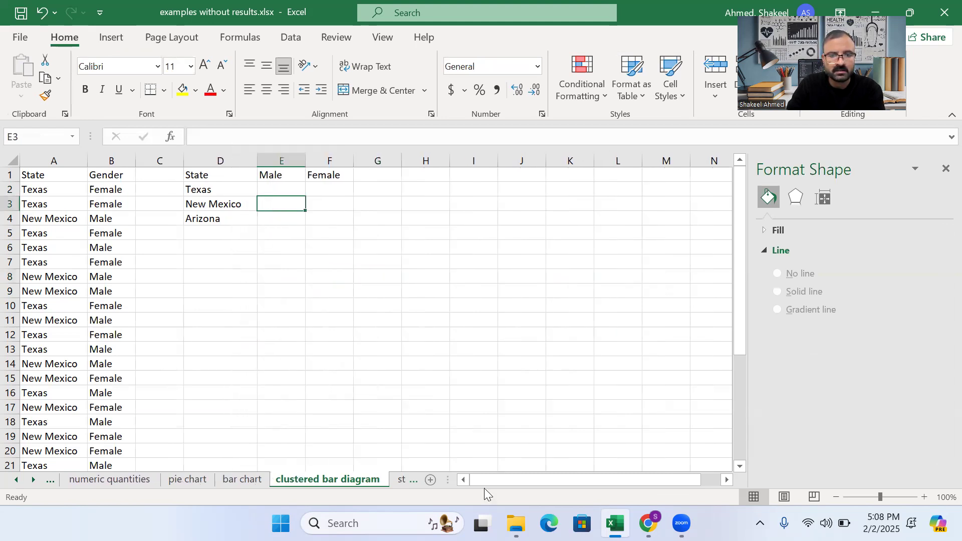
click(282, 188)
click(275, 206)
click(274, 190)
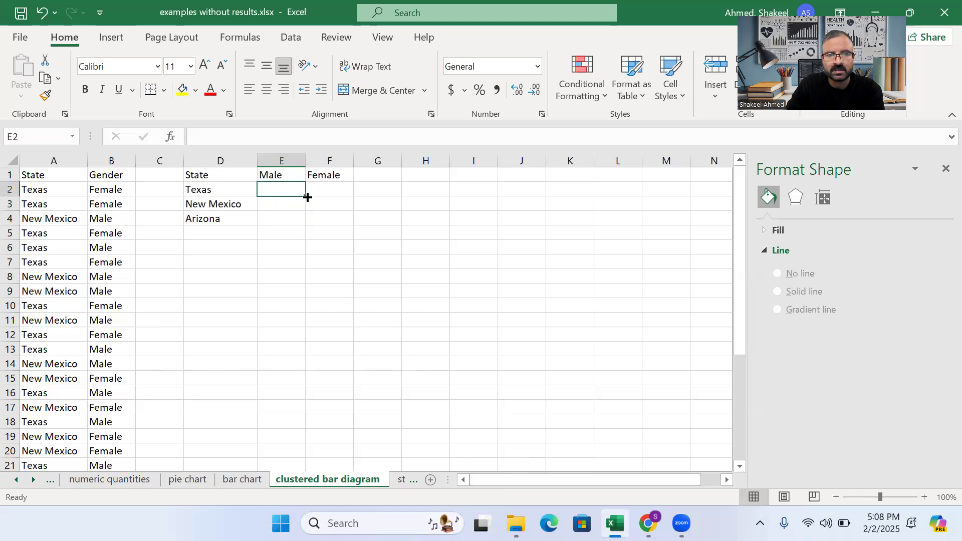
click(315, 193)
click(276, 201)
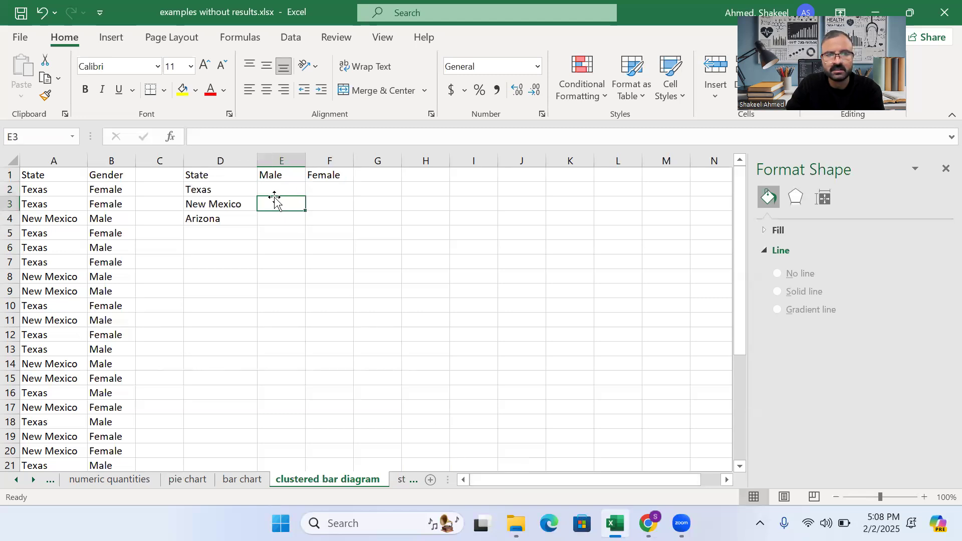
click(312, 207)
click(293, 221)
click(329, 229)
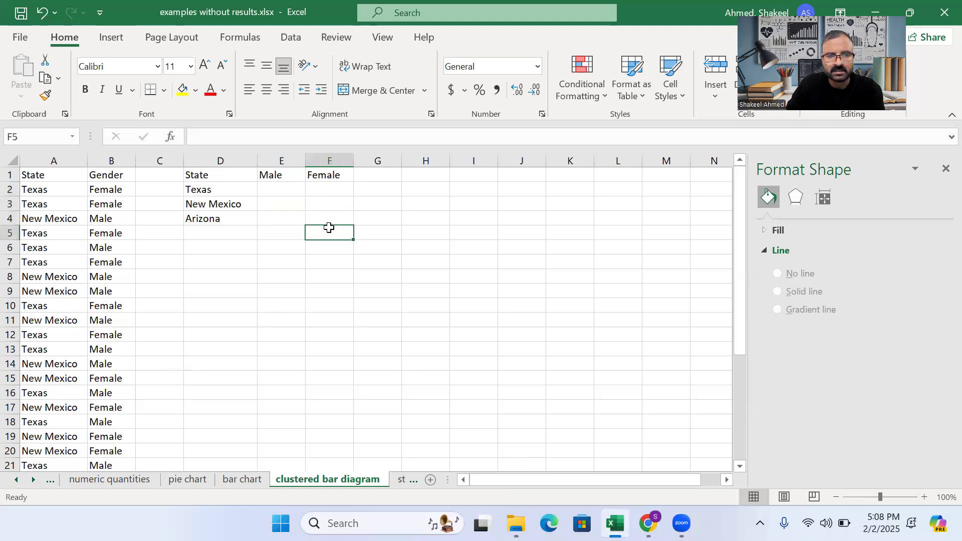
click(287, 224)
Enter the male counts 4 for Texas, 15 for New Mexico and 10 for Arizona in E2:E4
click(284, 195)
text(4)
click(280, 204)
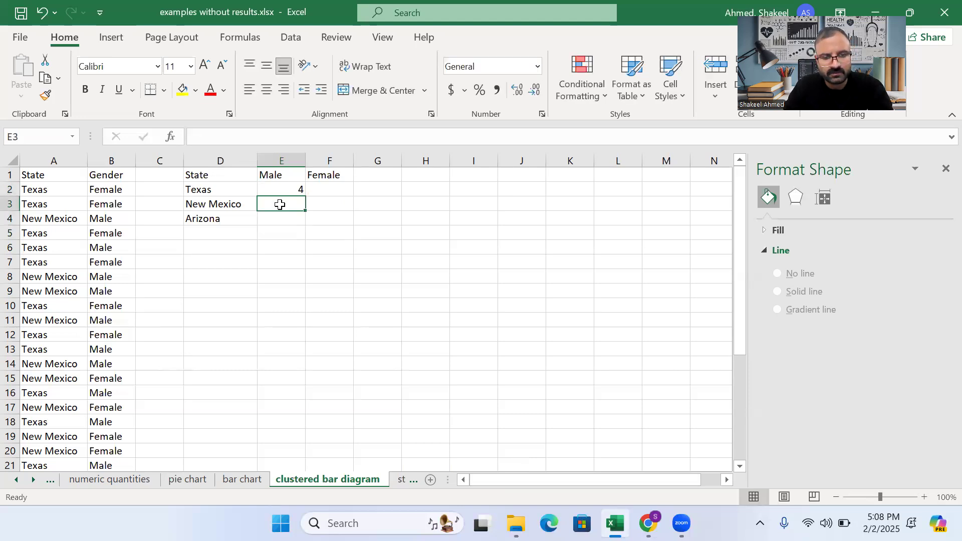
text(15)
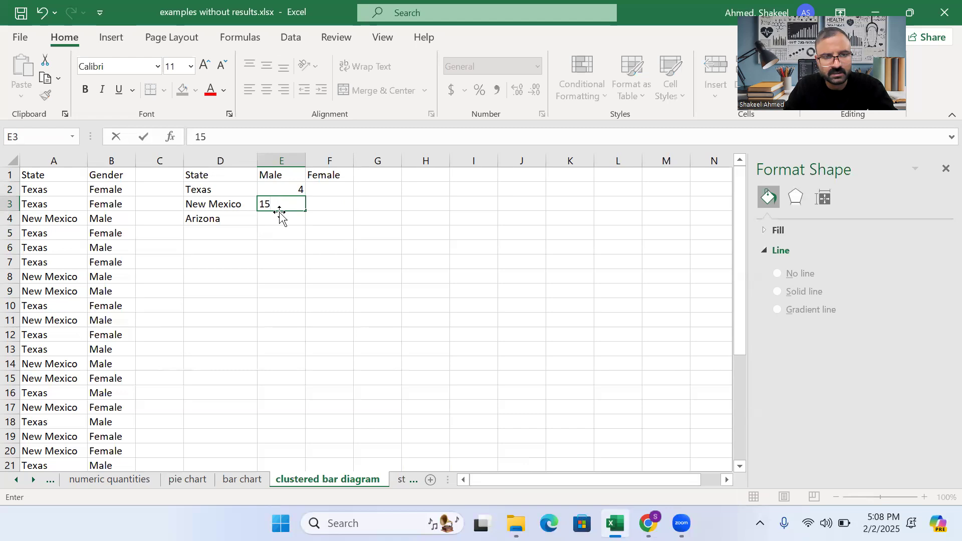
click(278, 218)
text(1)
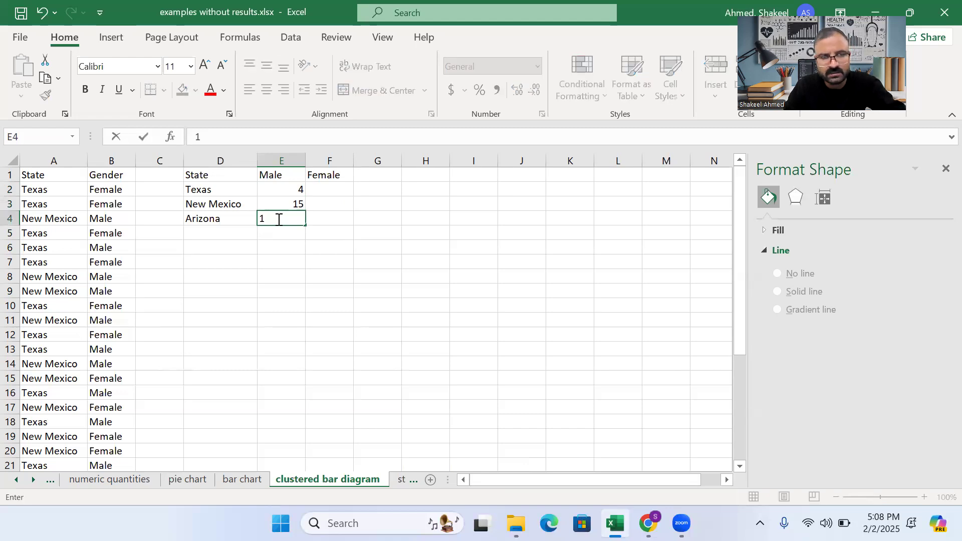
text(0)
Enter the female counts 3 for Texas, 5 for New Mexico and 10 for Arizona in F2:F4
click(319, 189)
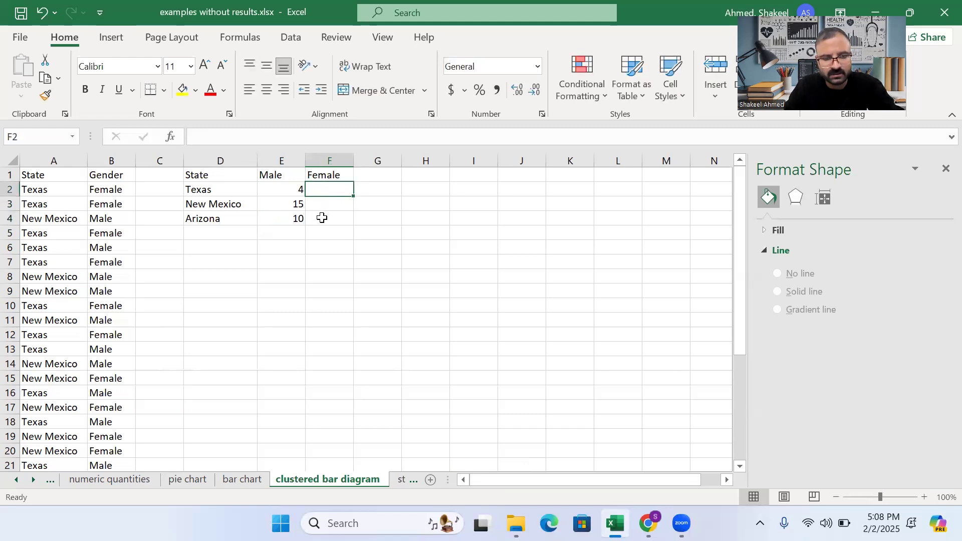
text(3)
key(Return)
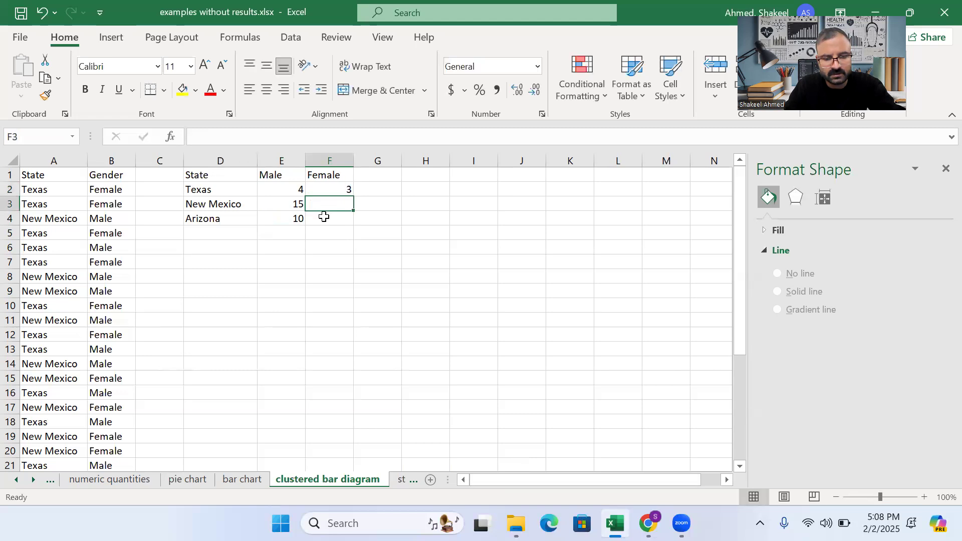
text(5)
key(Return)
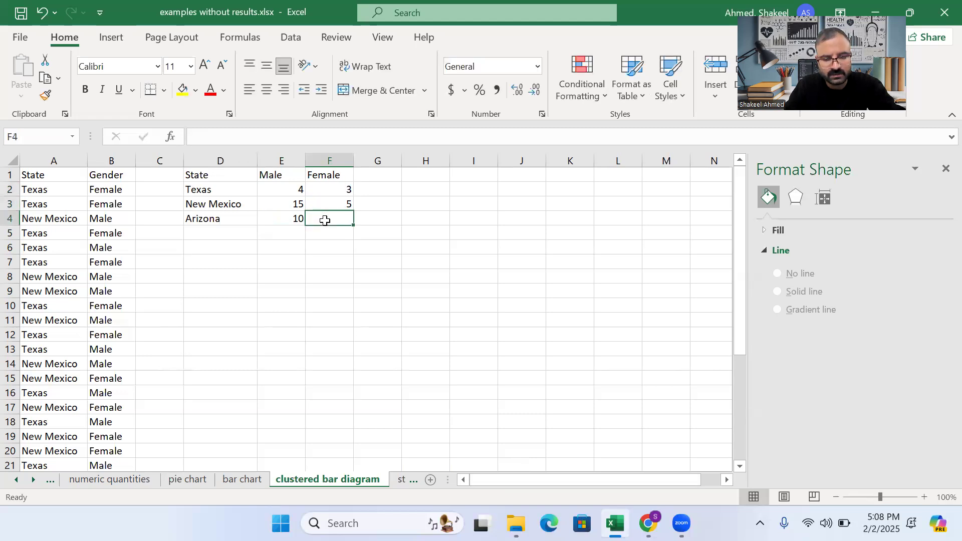
text(10)
key(Return)
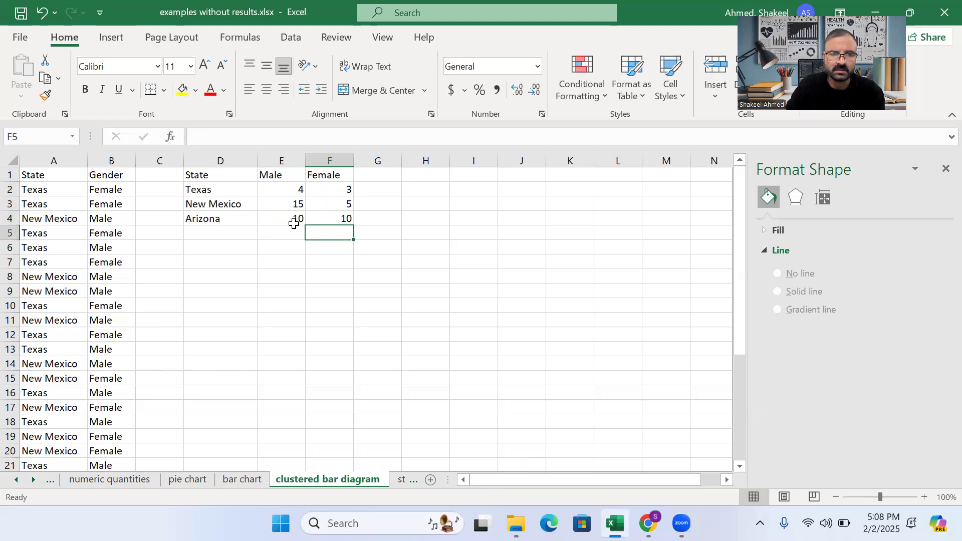
Insert a clustered column chart of D1:F4, using the variant with Male and Female as categories and the states as series
drag(213, 175, 352, 221)
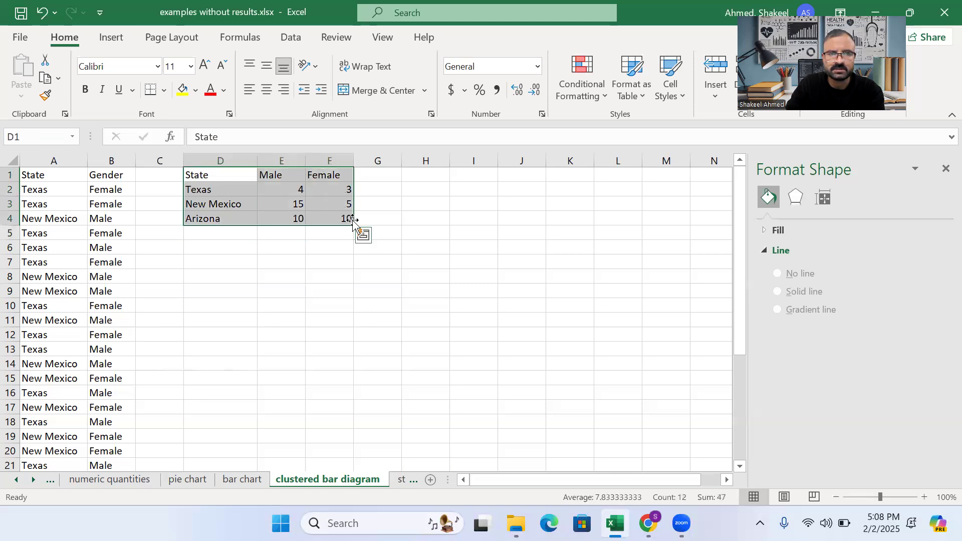
click(107, 41)
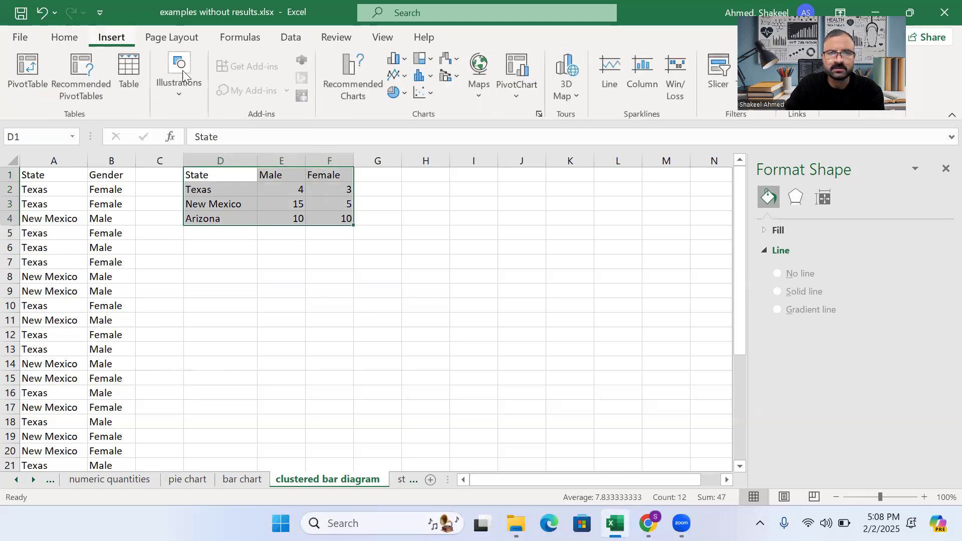
click(405, 61)
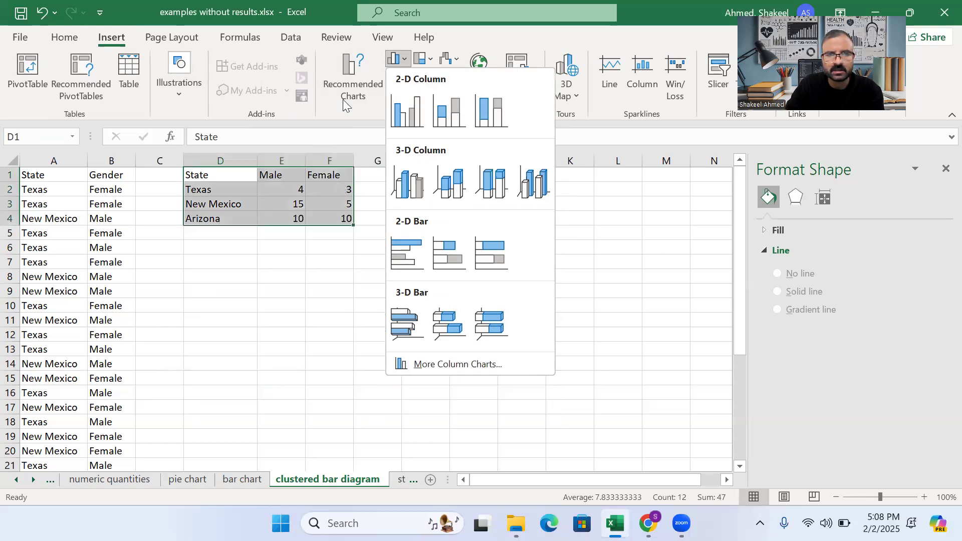
click(621, 218)
click(342, 84)
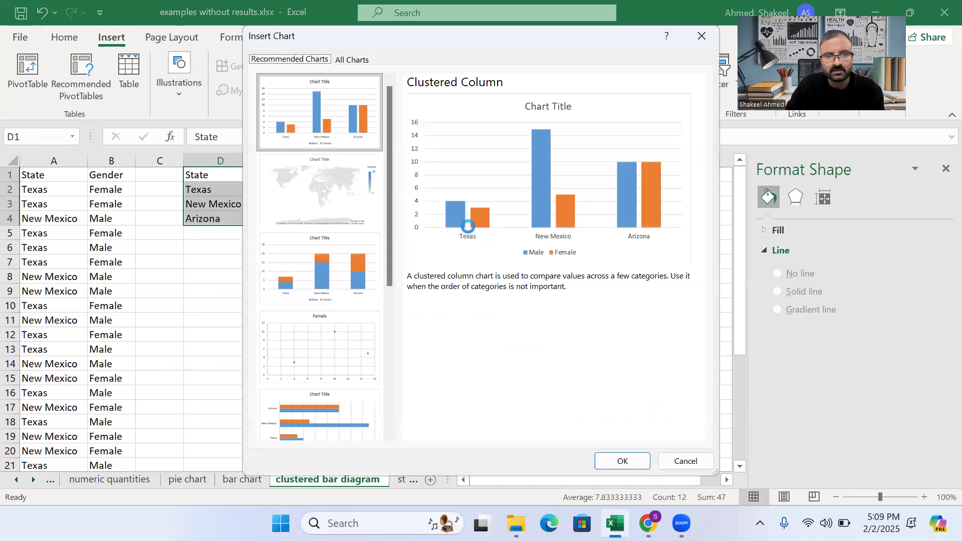
scroll(331, 250, down, 5)
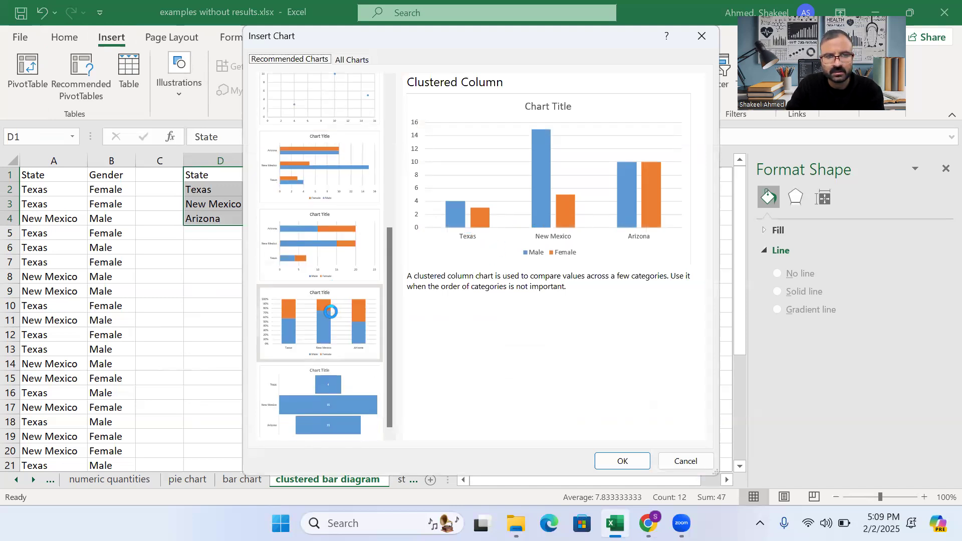
scroll(330, 312, up, 5)
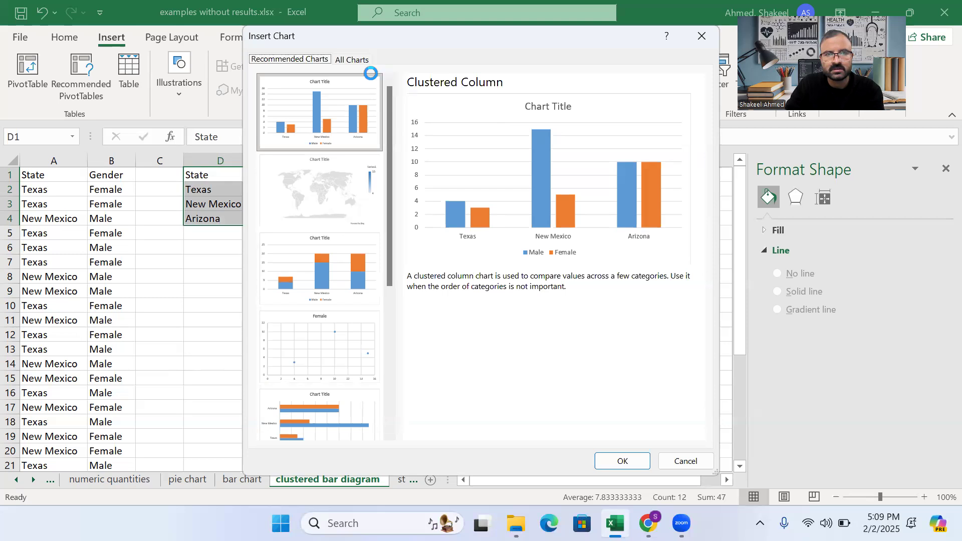
click(351, 60)
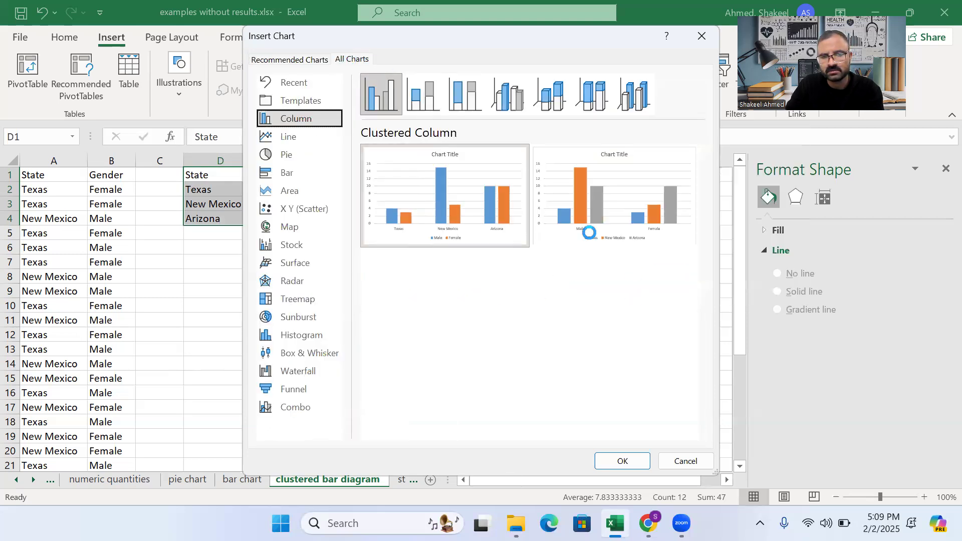
mouse_move(614, 208)
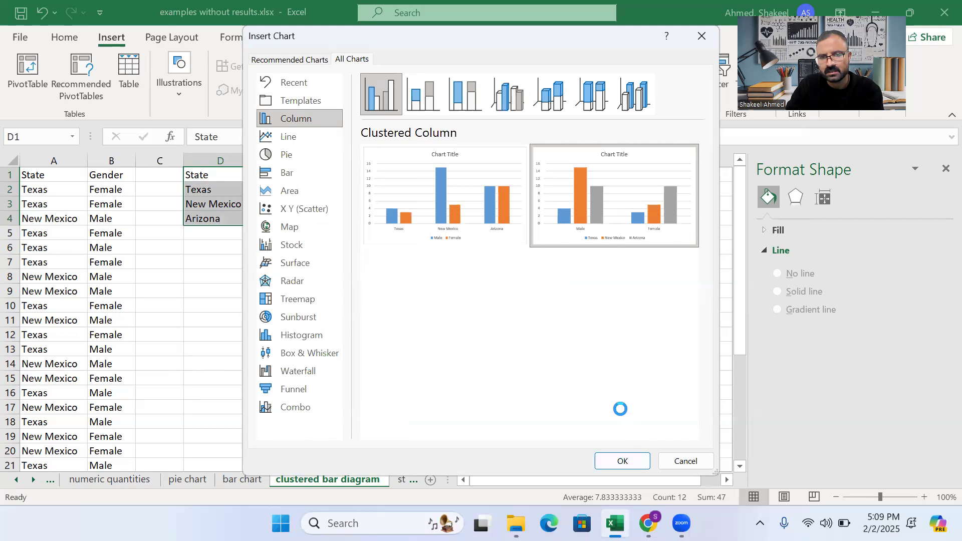
click(623, 458)
click(602, 364)
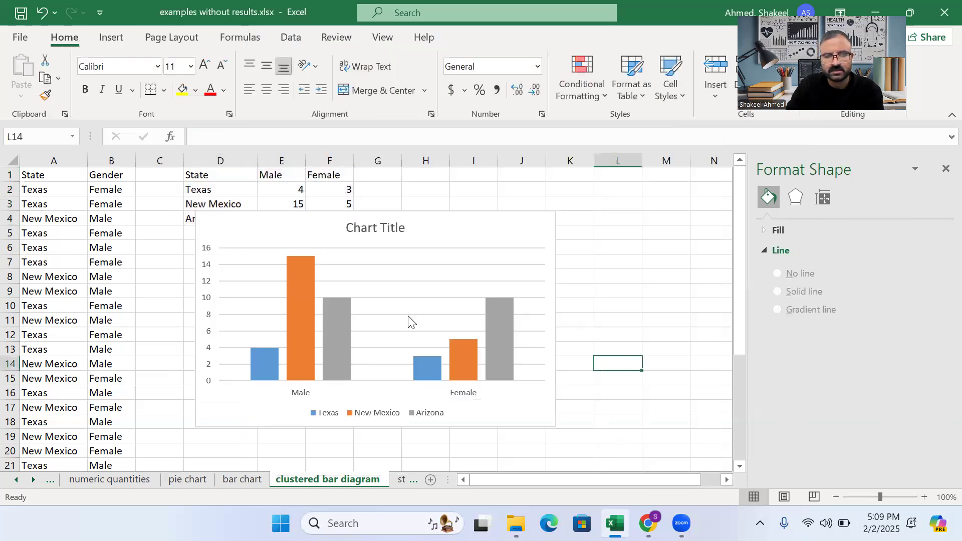
Add axis titles to the clustered column chart
click(403, 280)
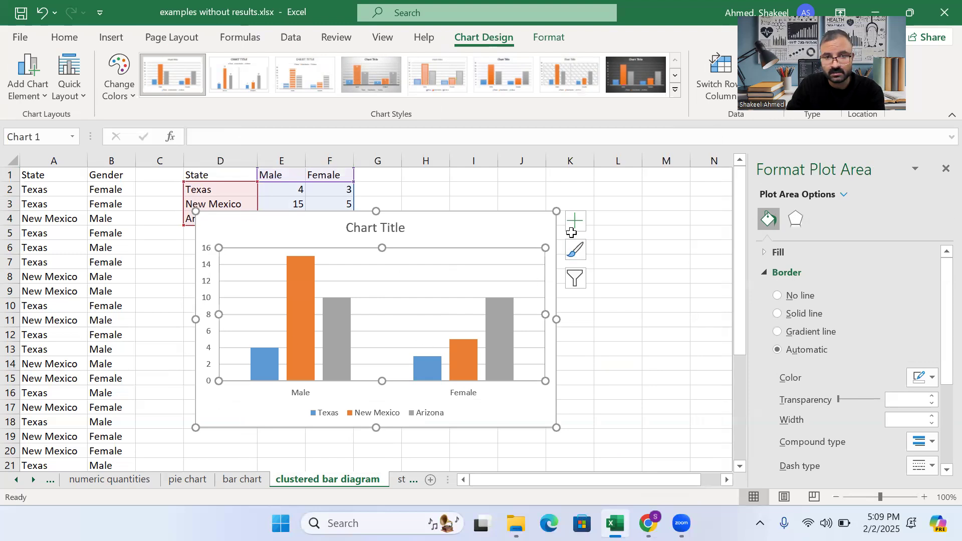
click(573, 227)
click(627, 259)
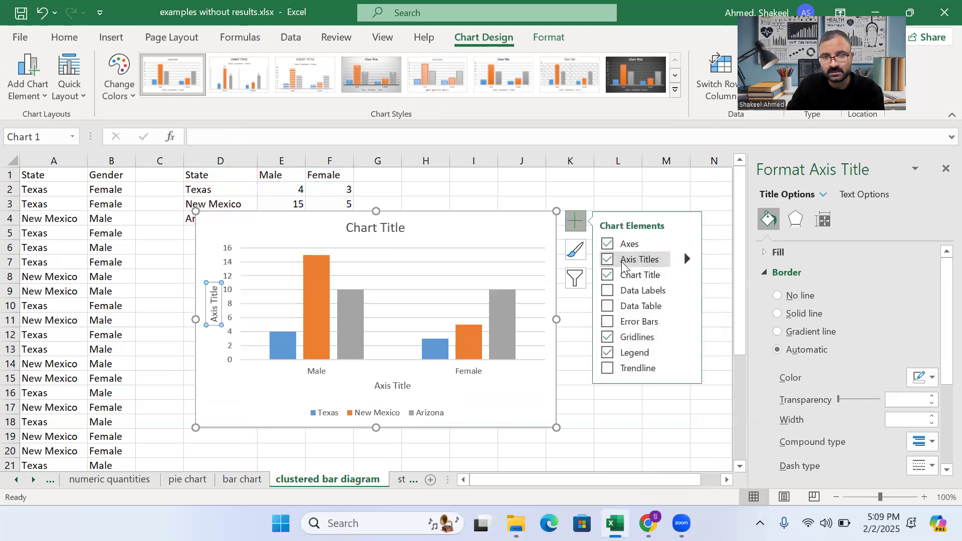
Delete the major horizontal gridlines from the clustered column chart
click(481, 276)
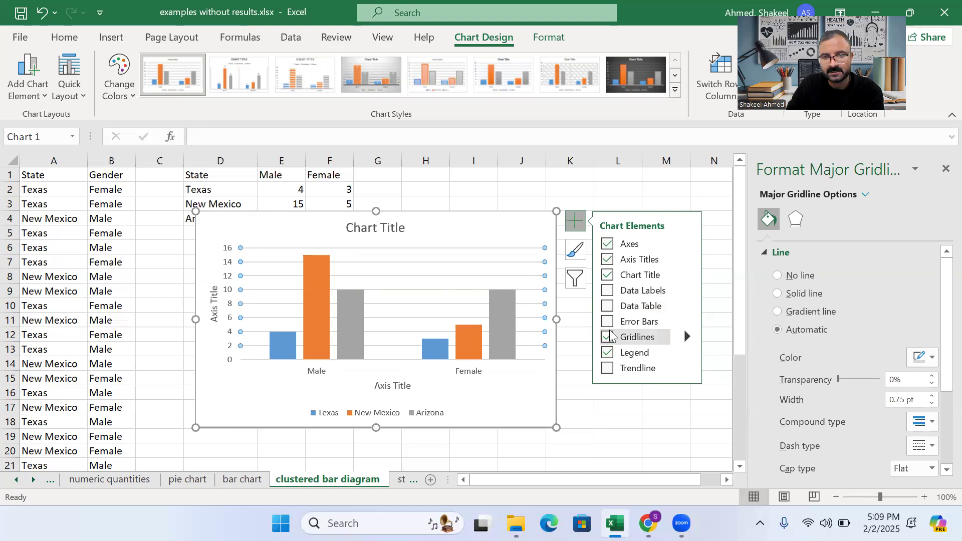
right_click(490, 275)
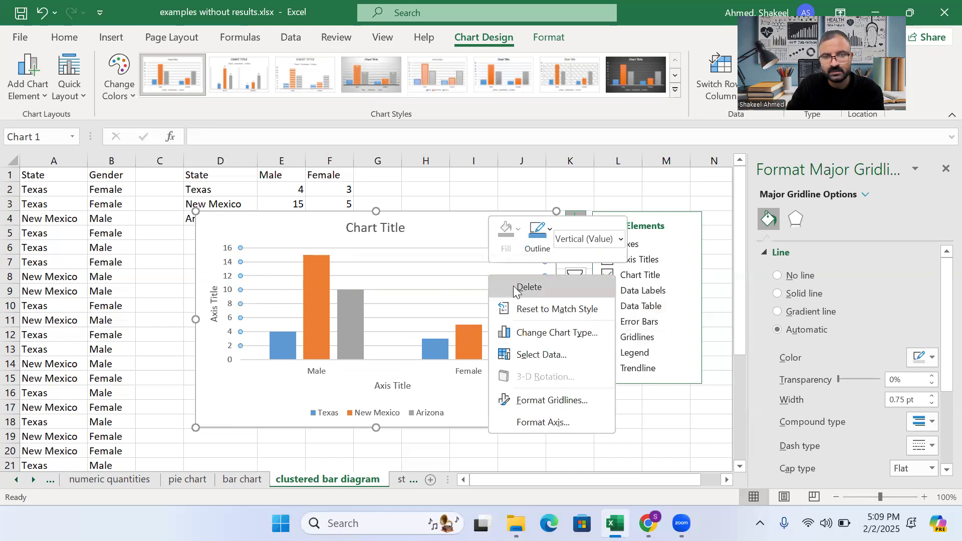
click(503, 286)
Add data labels and error bars to the clustered column chart and show the available error bar types
click(607, 292)
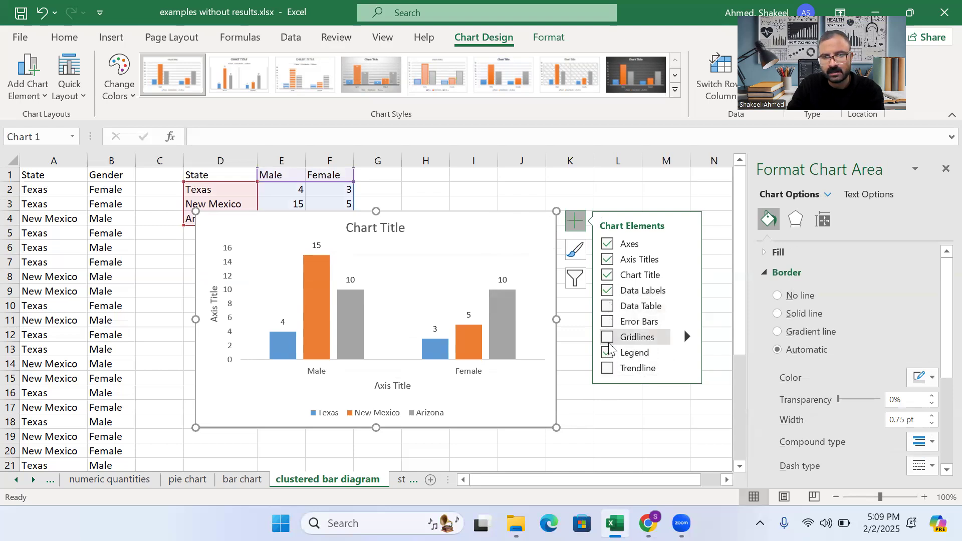
click(606, 321)
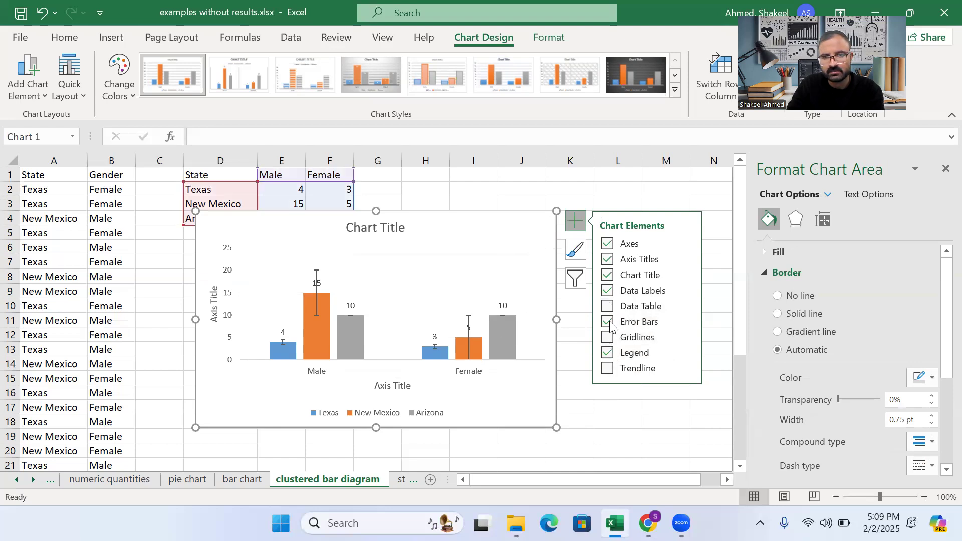
click(687, 320)
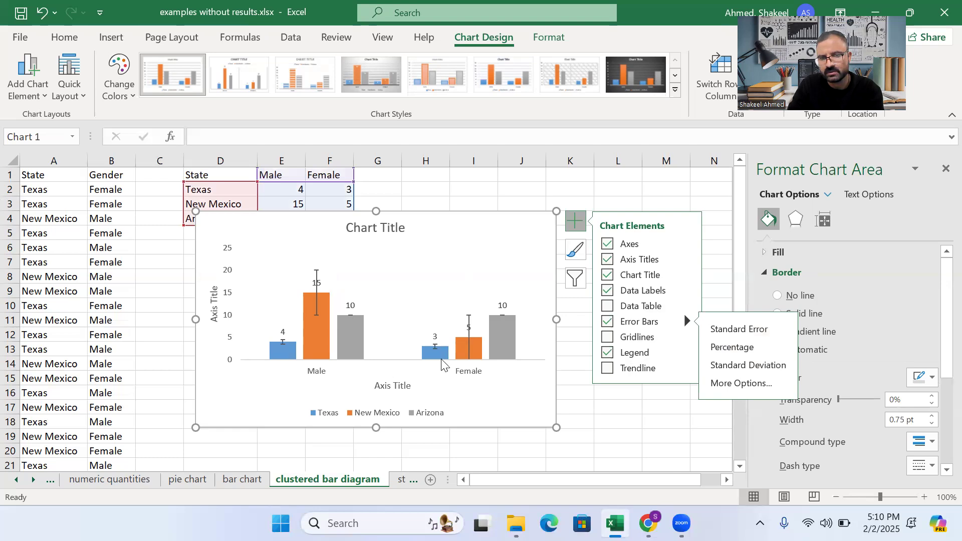
click(452, 285)
click(469, 233)
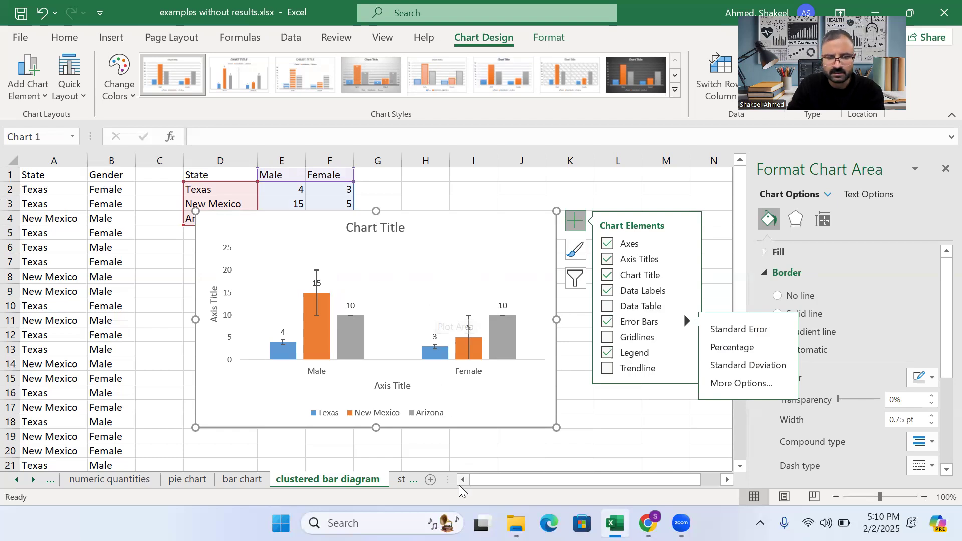
click(481, 284)
click(471, 236)
right_click(471, 236)
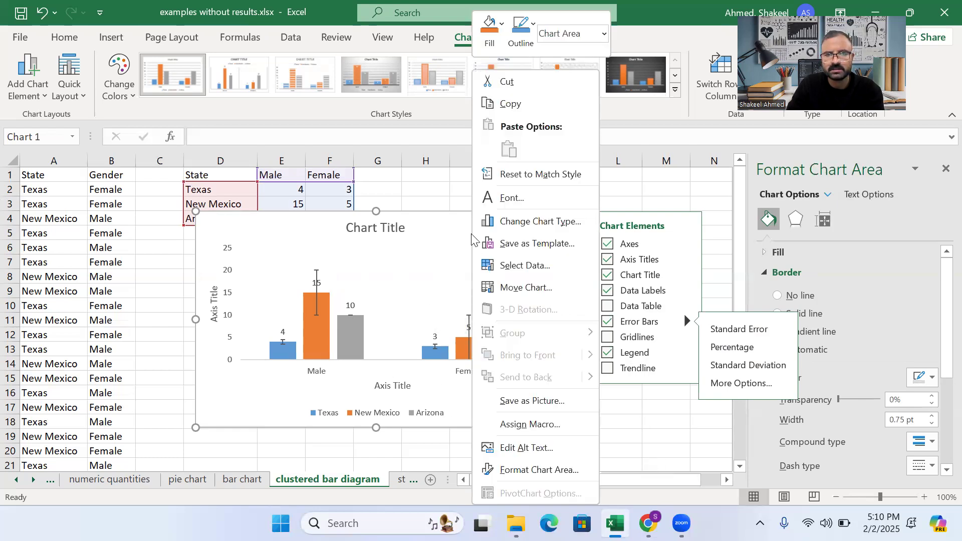
click(445, 189)
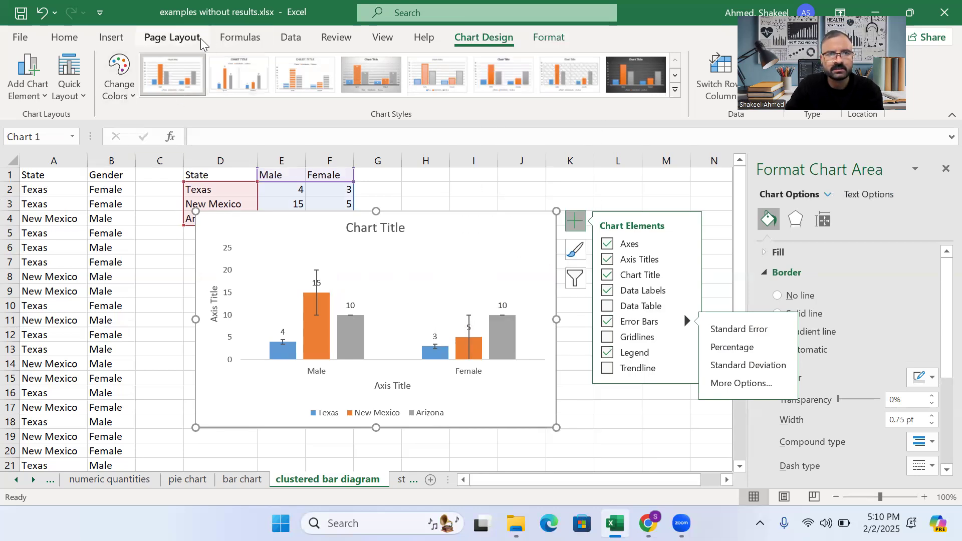
Examine the recommended charts and the clustered, stacked and 100% stacked bar variants offered for the chart
click(111, 37)
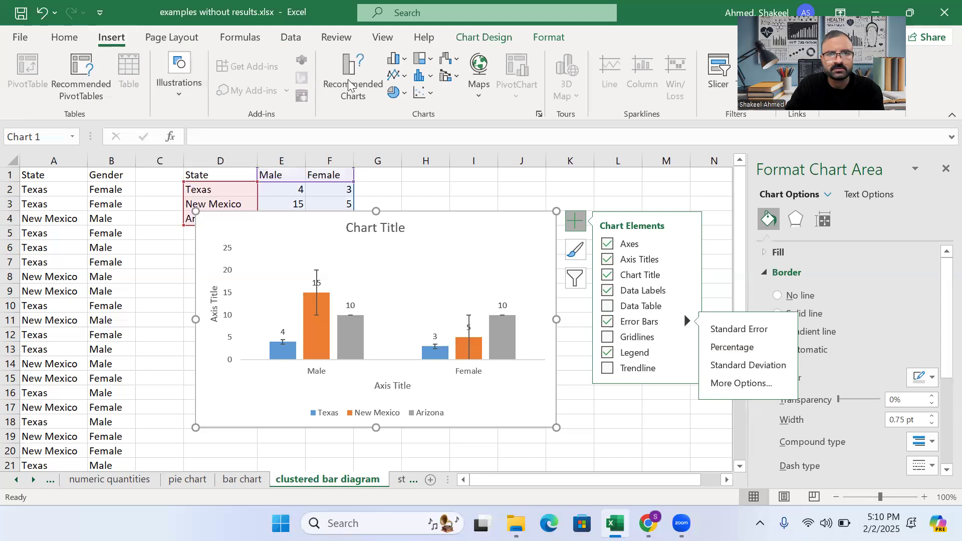
click(399, 60)
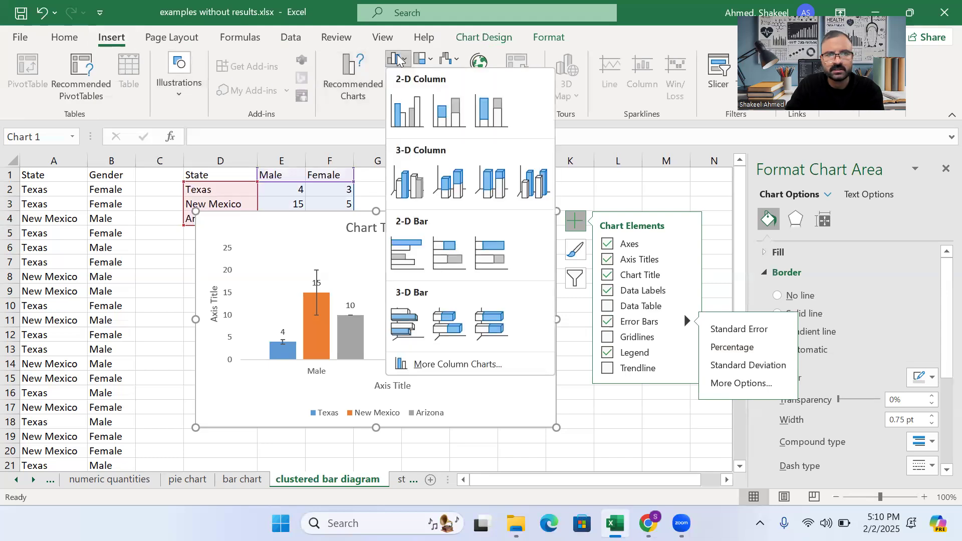
click(352, 78)
scroll(351, 201, down, 5)
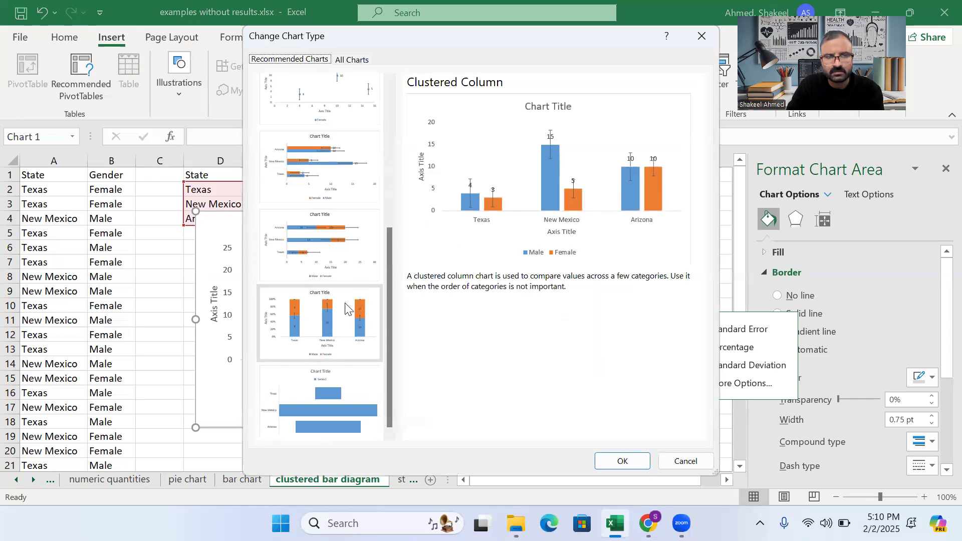
scroll(346, 306, up, 5)
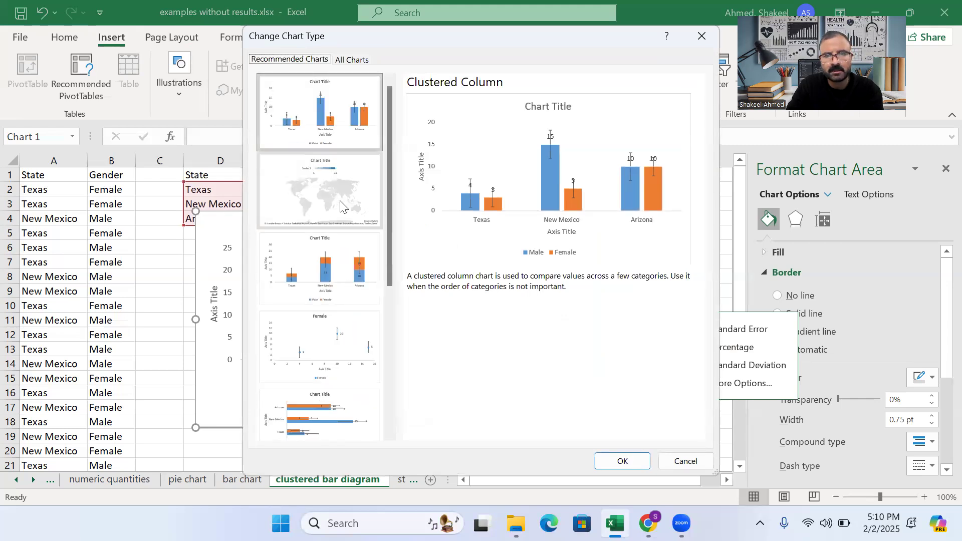
click(352, 60)
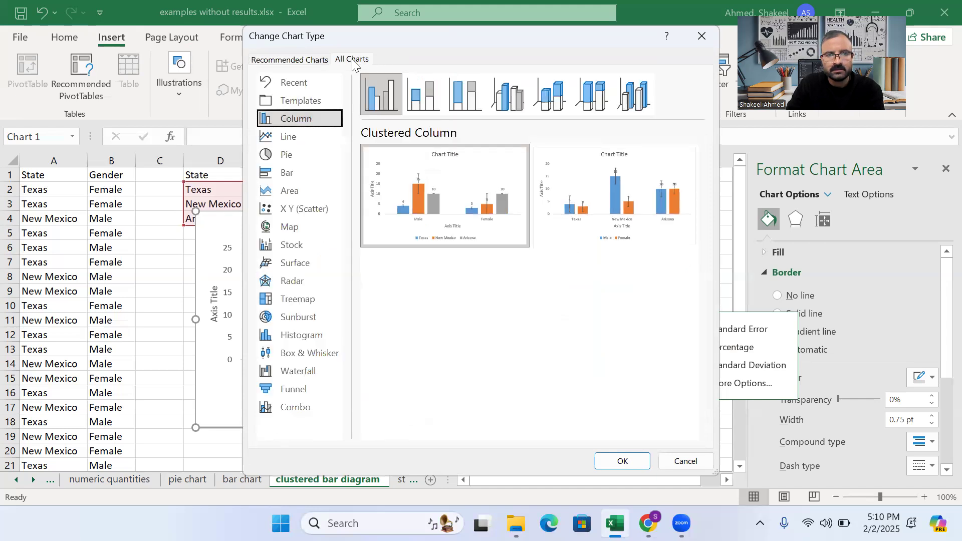
click(299, 59)
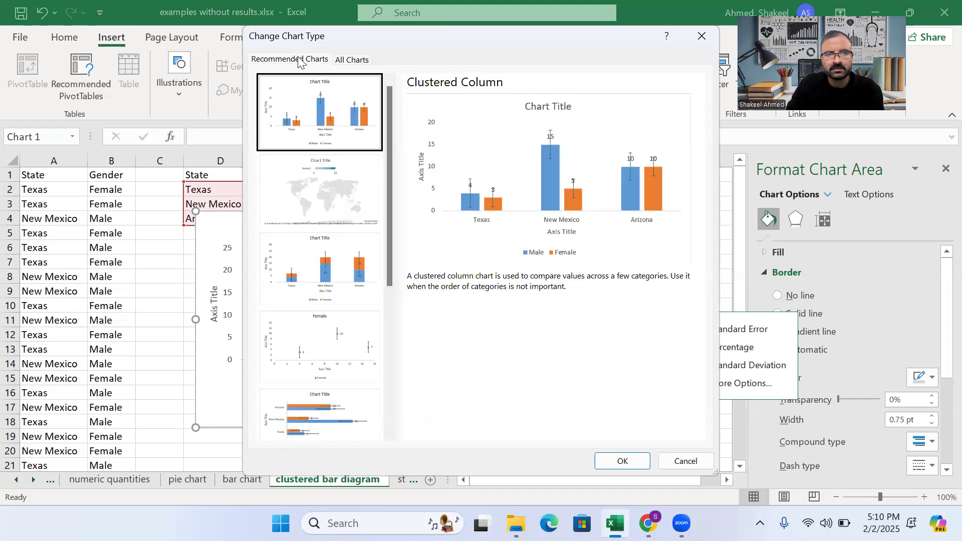
click(351, 60)
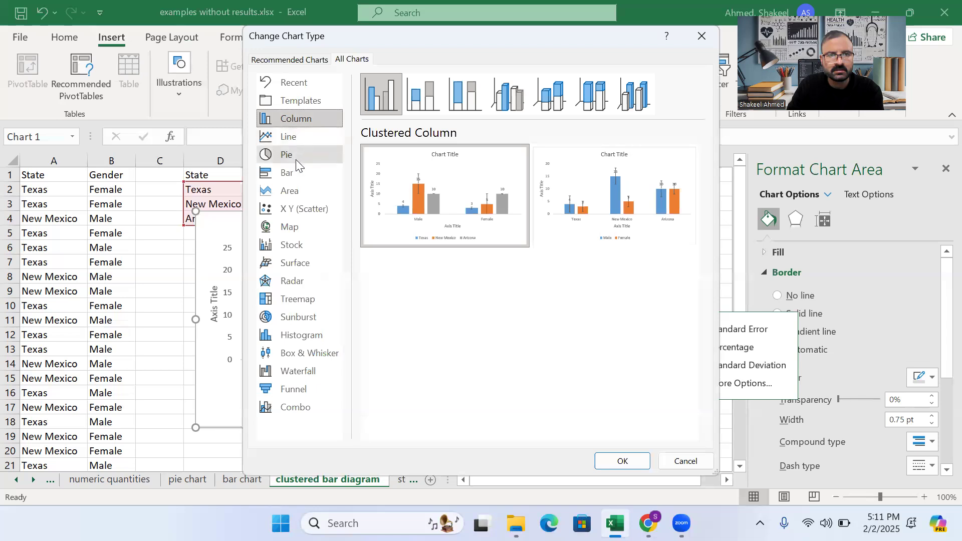
click(298, 175)
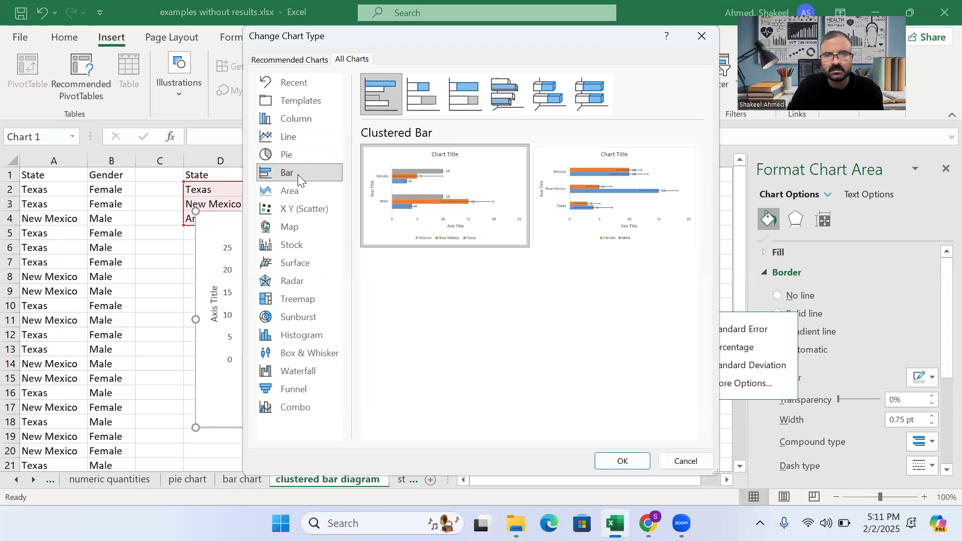
click(435, 95)
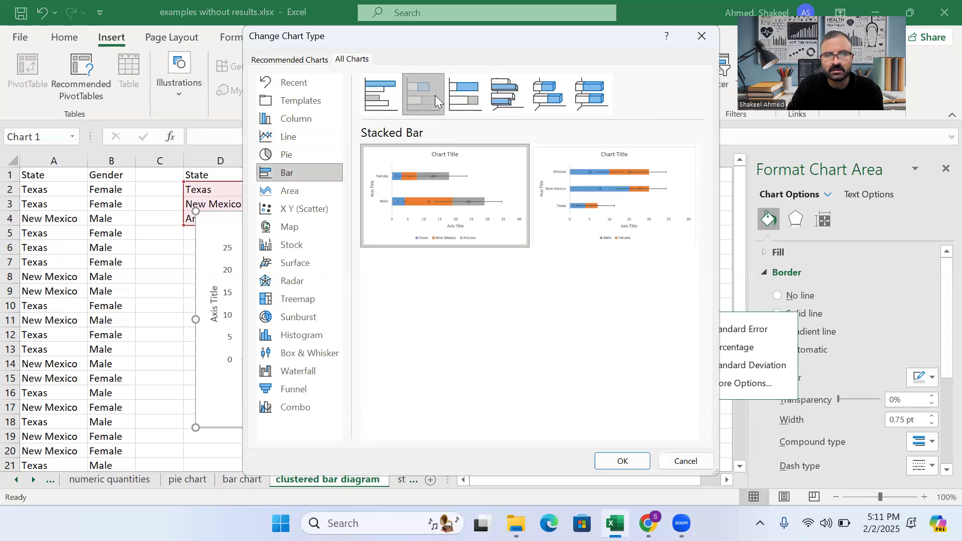
click(464, 97)
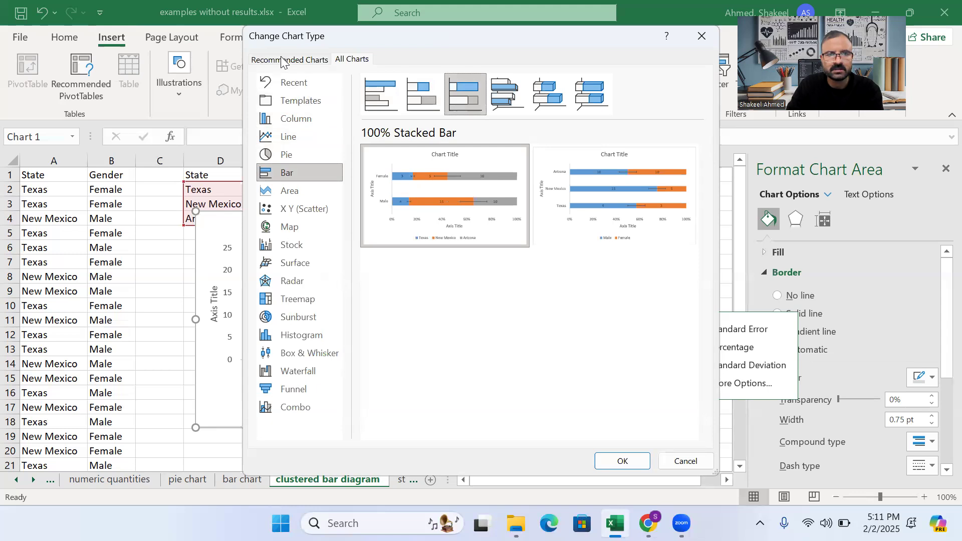
click(270, 82)
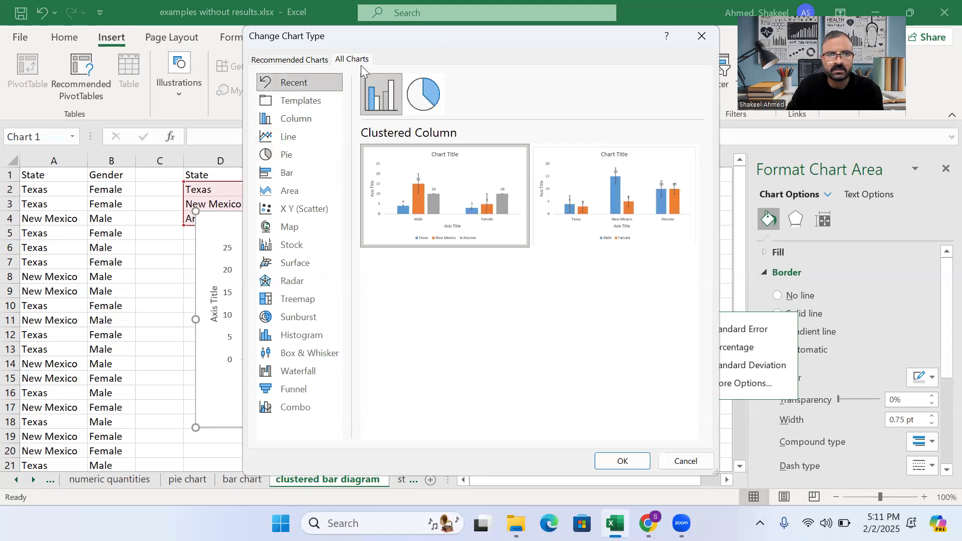
Switch the chart to the recommended Clustered Column with states as categories and convert it to a 2-D Stacked Column
click(313, 61)
scroll(339, 236, down, 5)
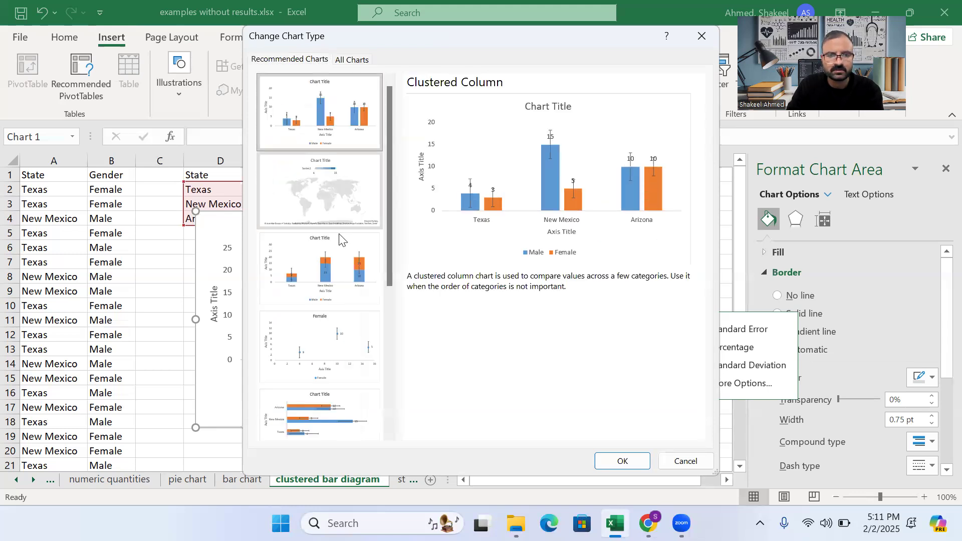
click(622, 460)
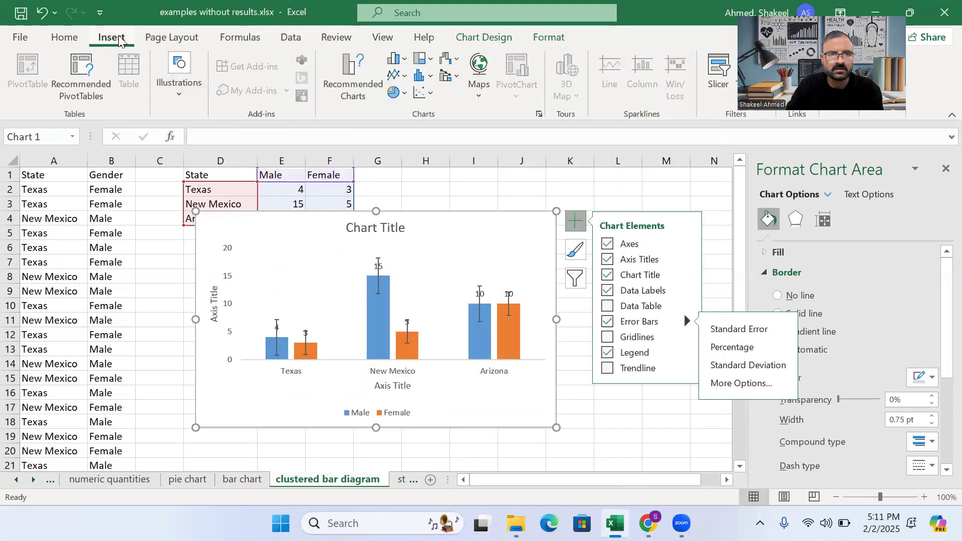
click(405, 60)
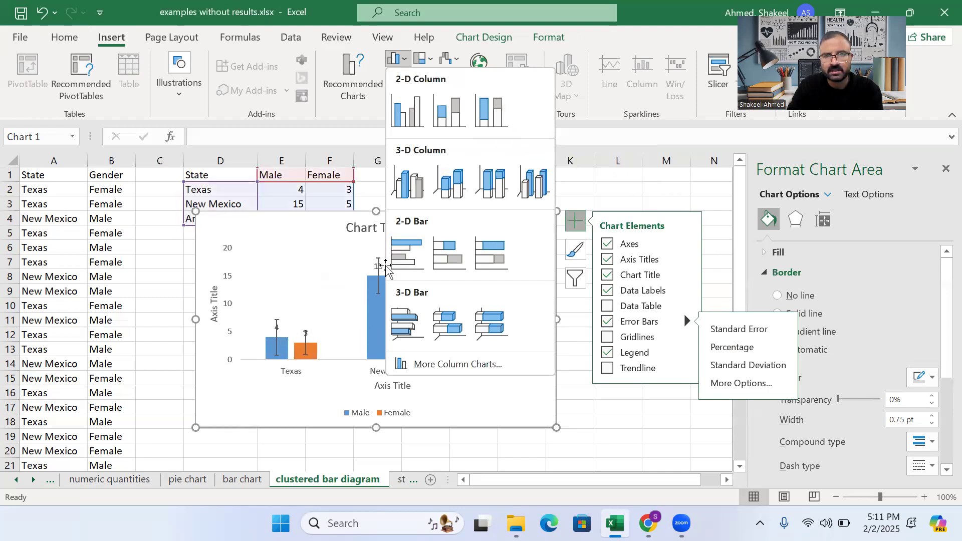
click(461, 129)
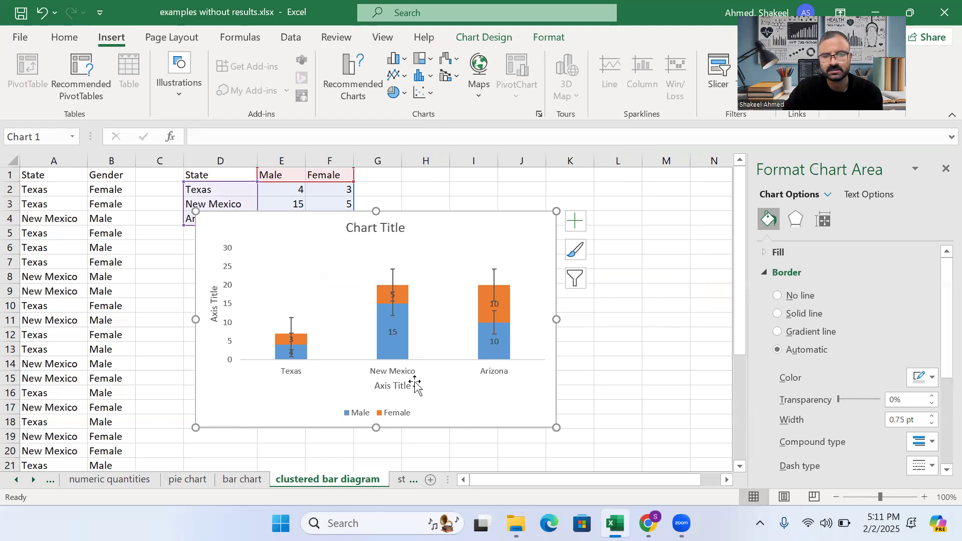
Delete the error bars of the Female and Male series from the stacked column chart
click(495, 273)
right_click(494, 273)
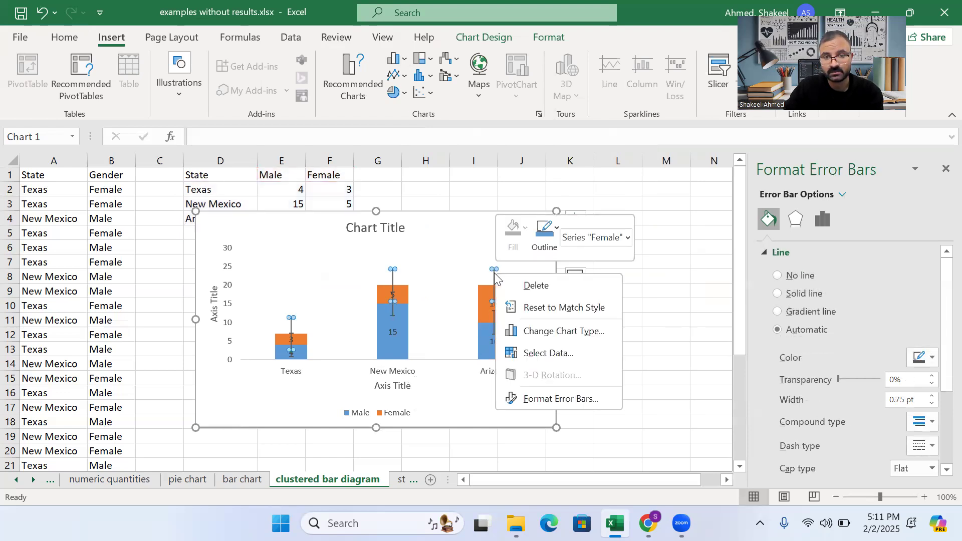
click(525, 287)
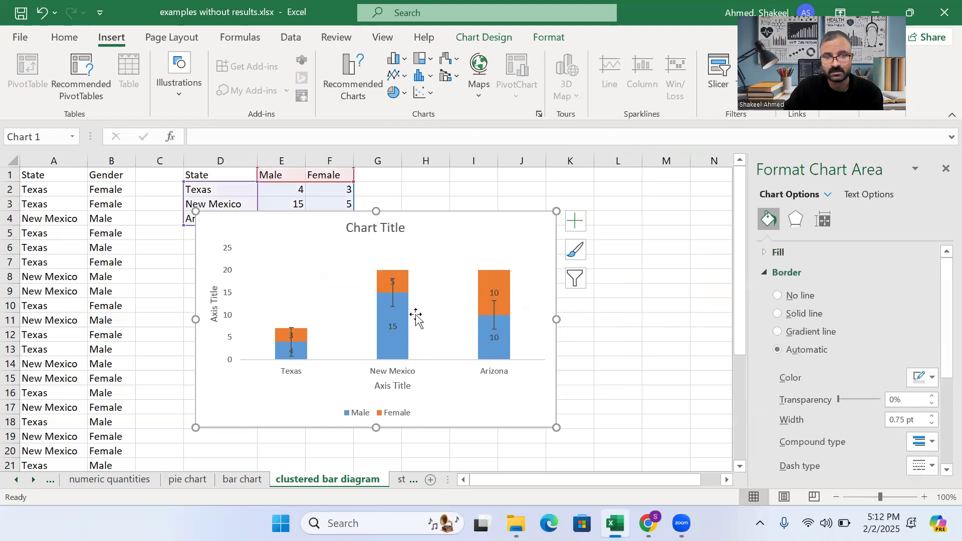
click(391, 303)
right_click(390, 303)
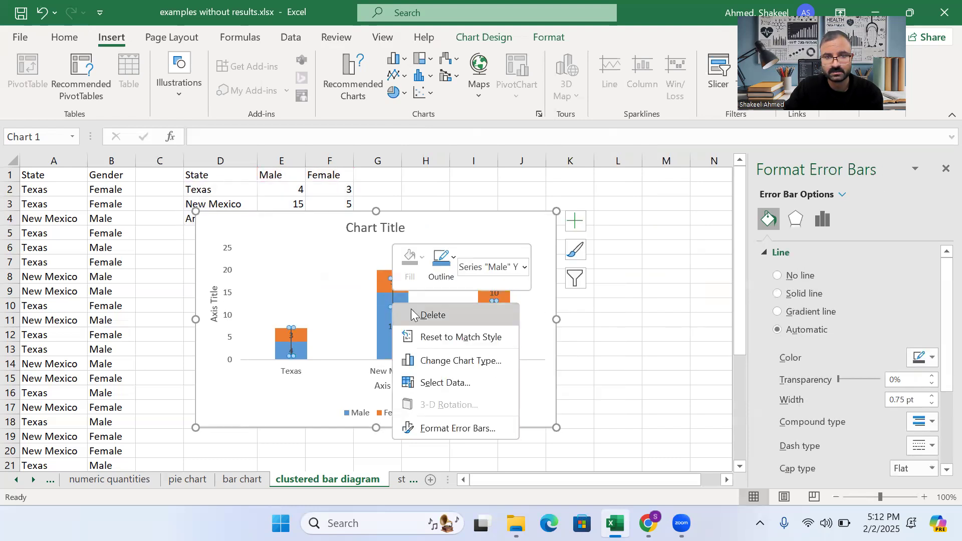
click(410, 309)
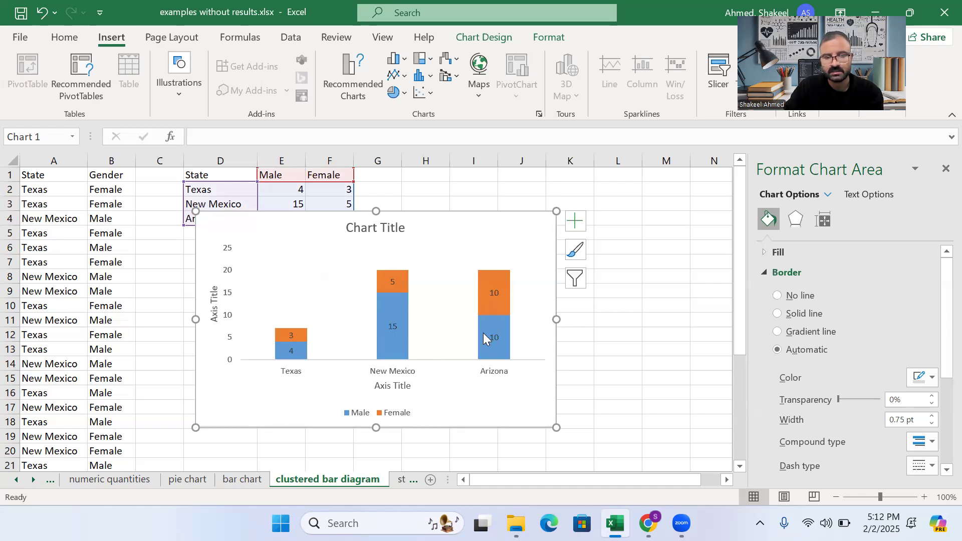
click(501, 188)
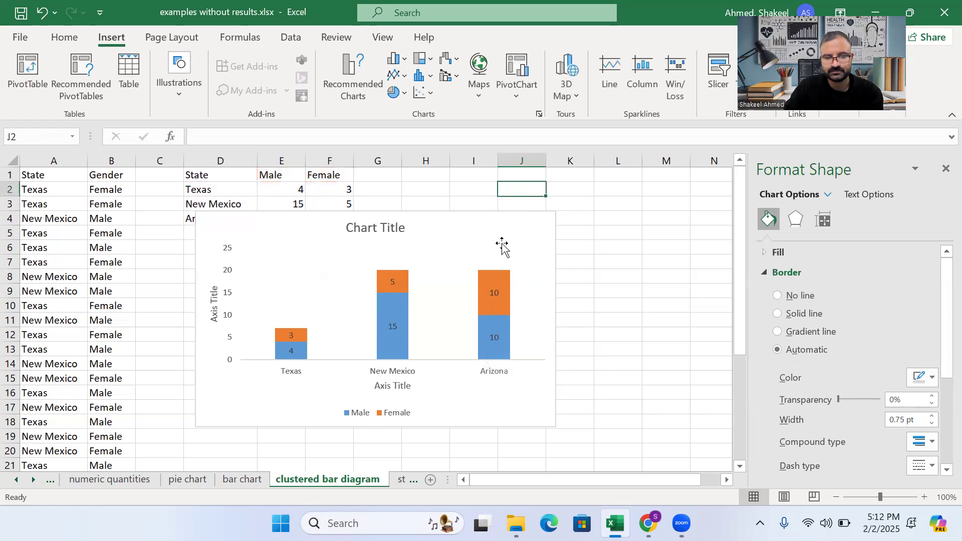
Open the histogram worksheet
click(724, 480)
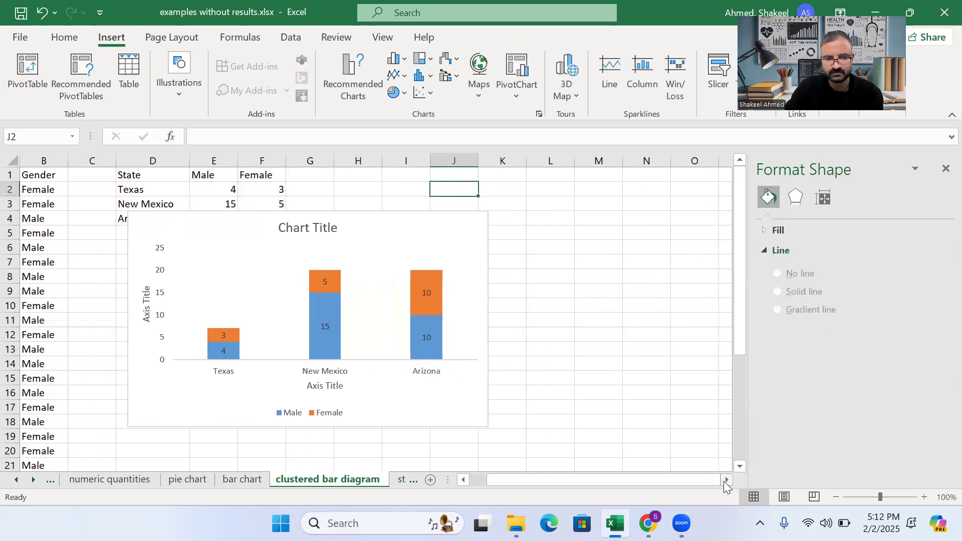
click(33, 481)
click(34, 481)
click(34, 481)
click(34, 481)
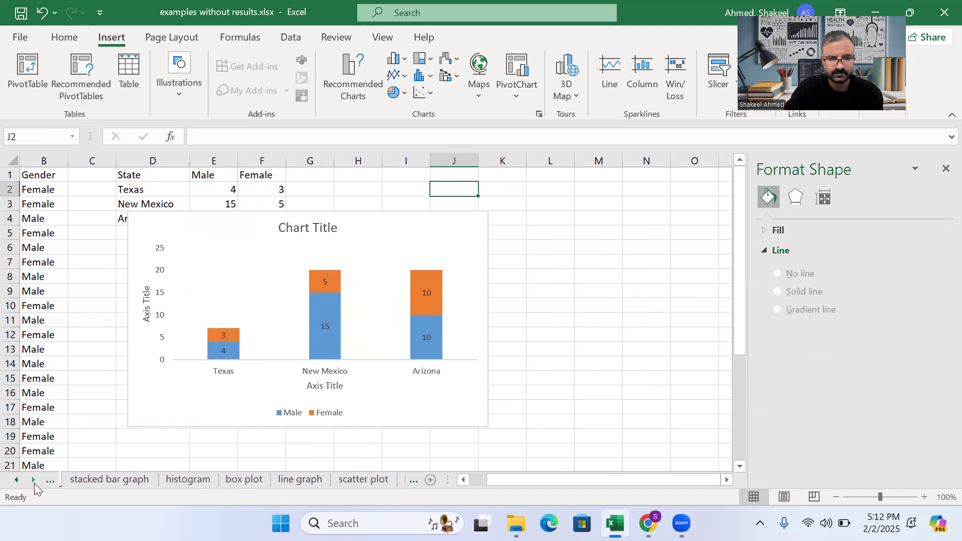
click(168, 481)
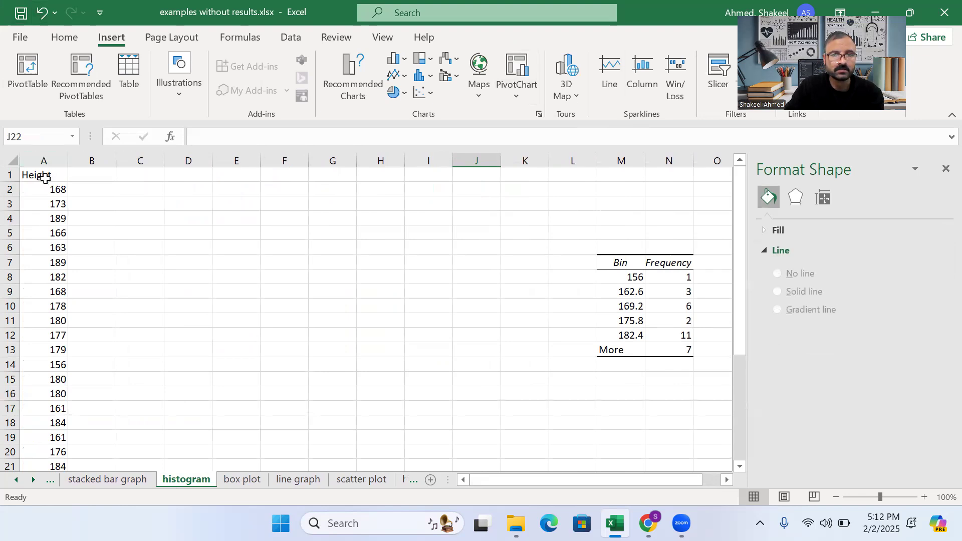
Insert a Histogram chart of the Height data in column A
click(45, 161)
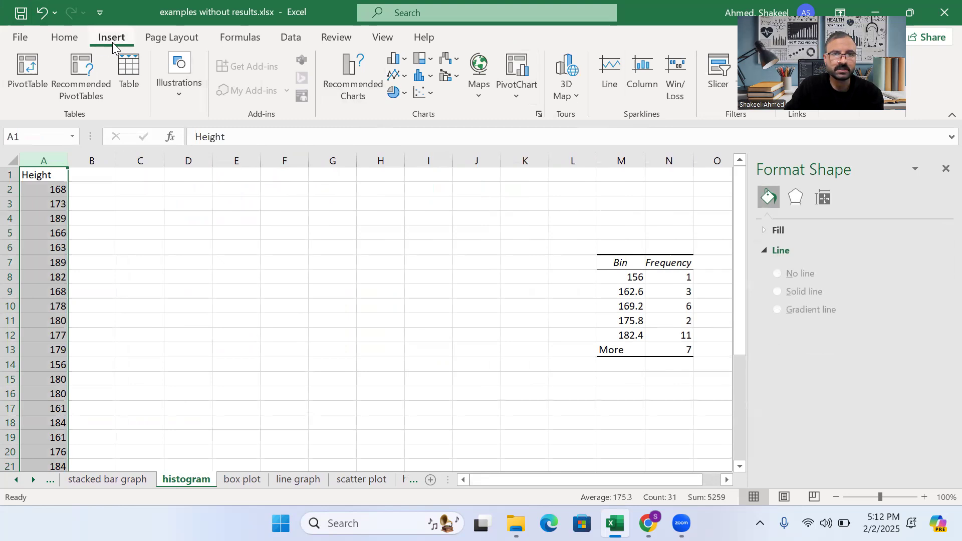
click(345, 86)
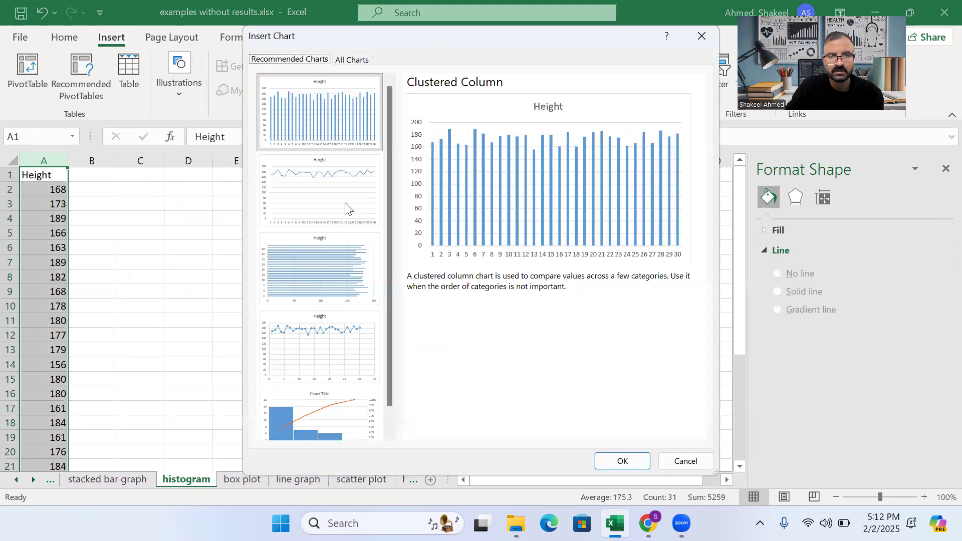
scroll(376, 296, down, 1)
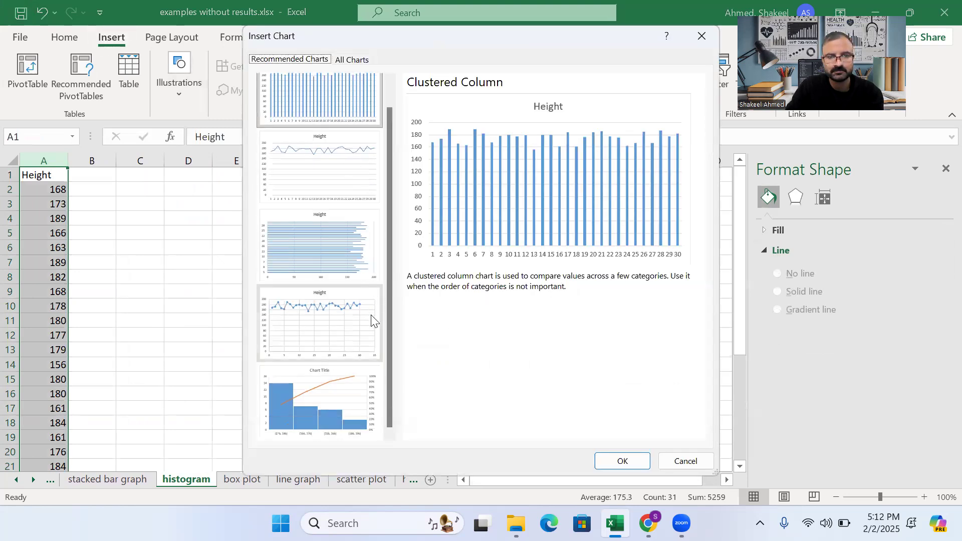
scroll(381, 303, up, 1)
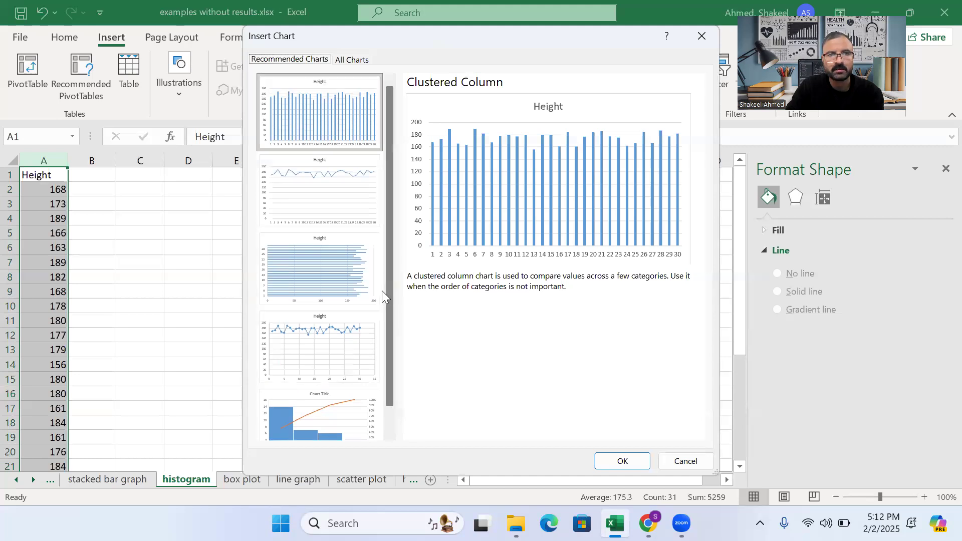
click(351, 60)
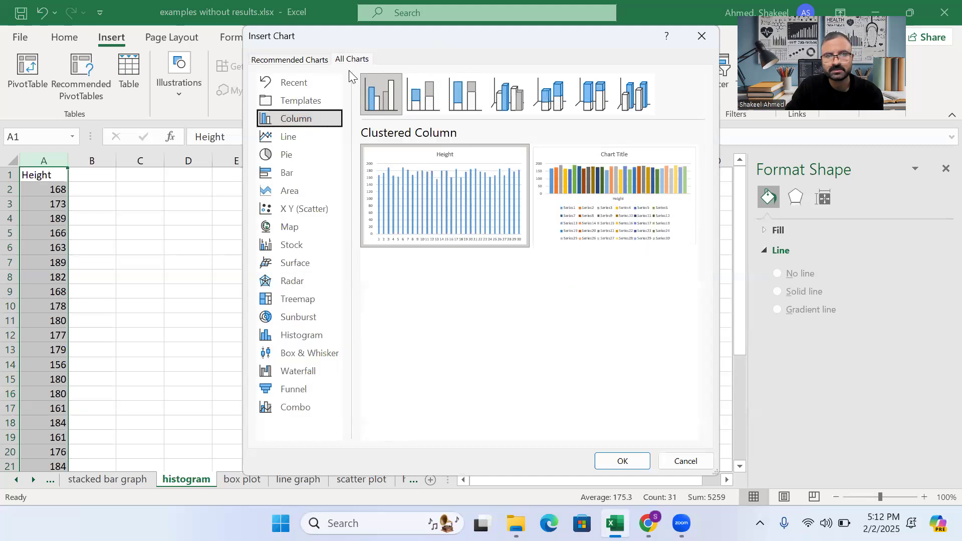
click(305, 333)
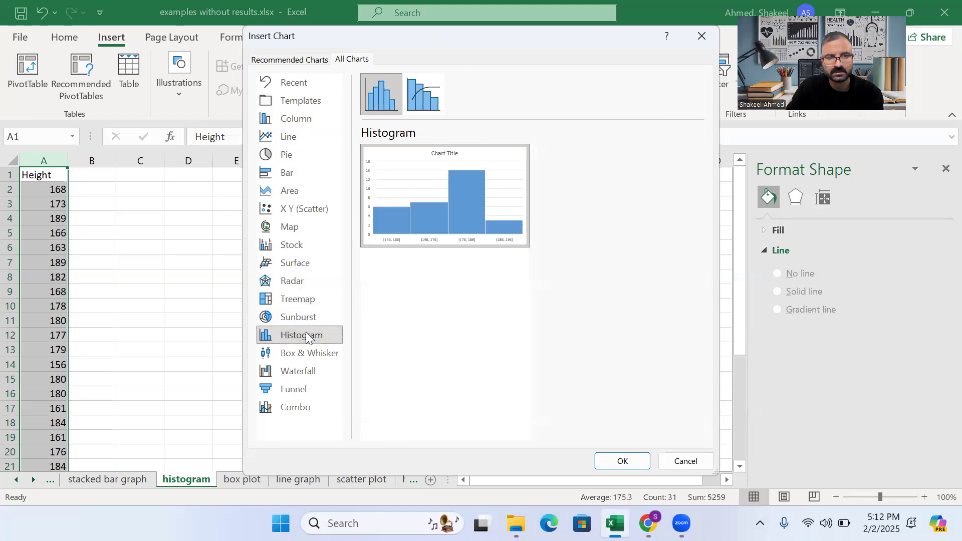
mouse_move(418, 207)
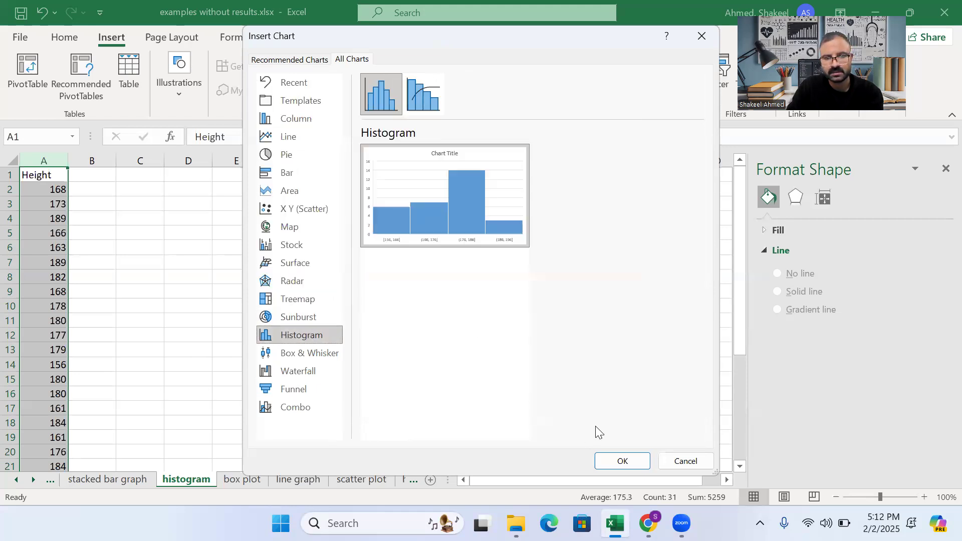
click(622, 462)
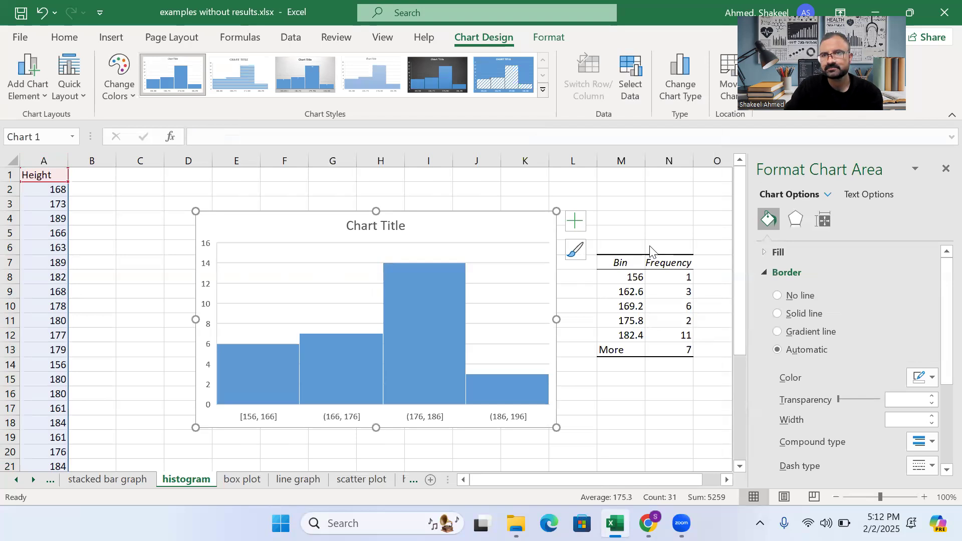
key(Escape)
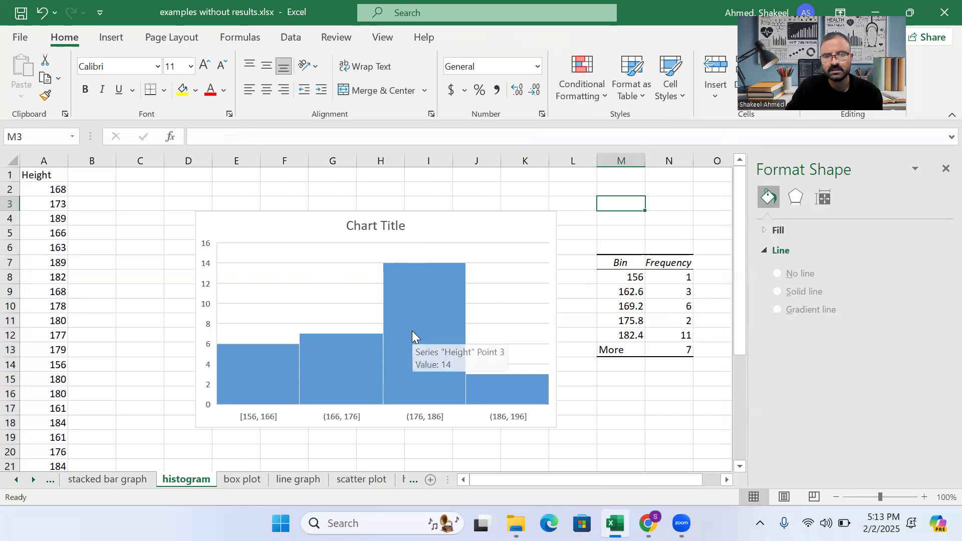
Add data labels to the height histogram
click(416, 311)
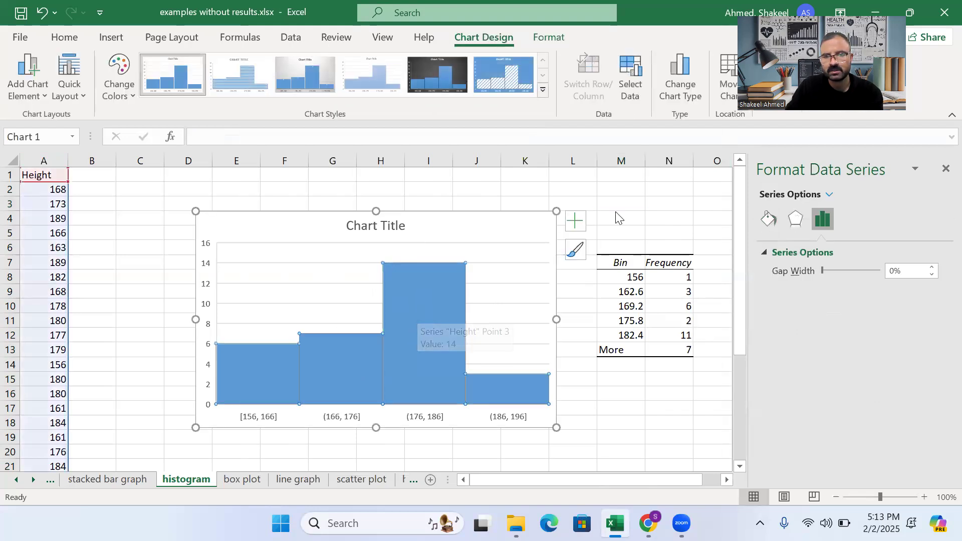
click(576, 222)
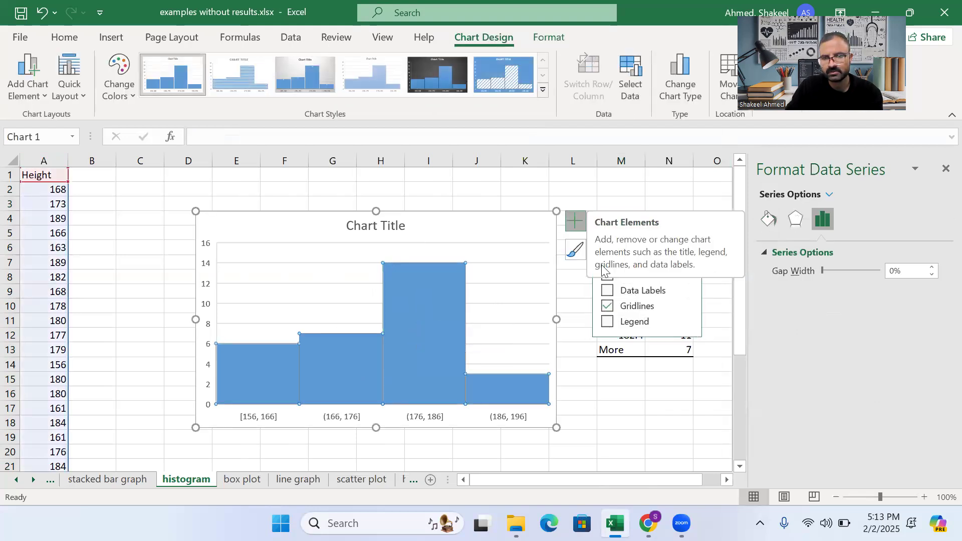
click(606, 293)
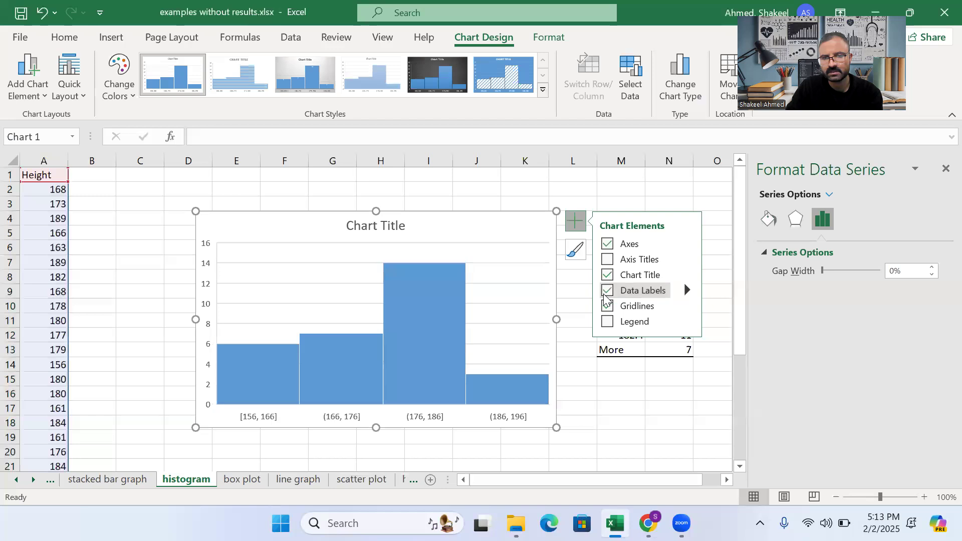
Add axis titles to the height histogram and set the horizontal axis bin width to 5
click(608, 264)
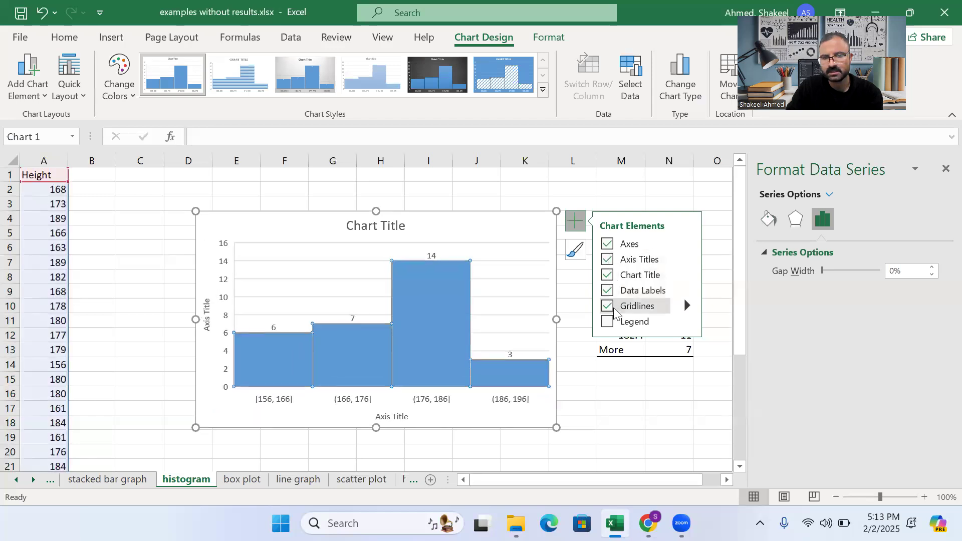
click(380, 393)
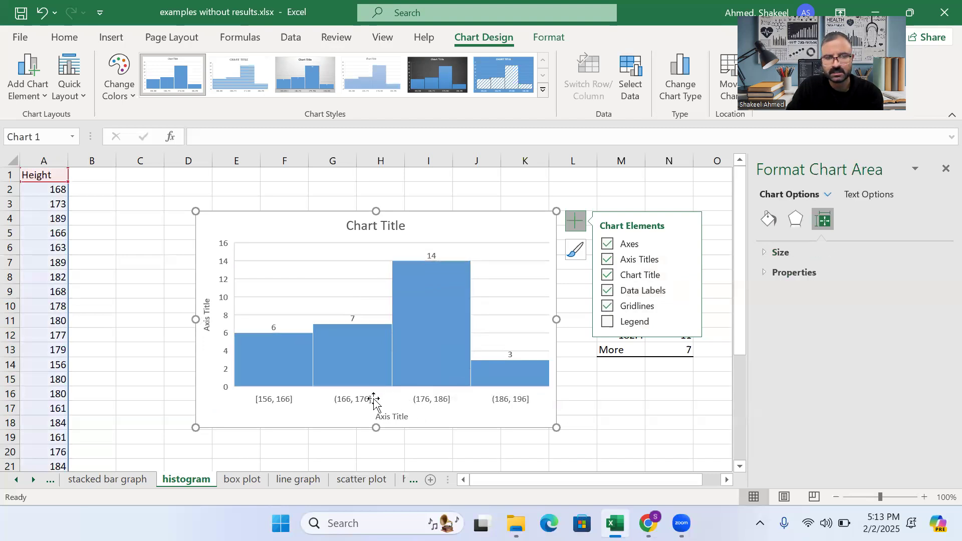
right_click(350, 402)
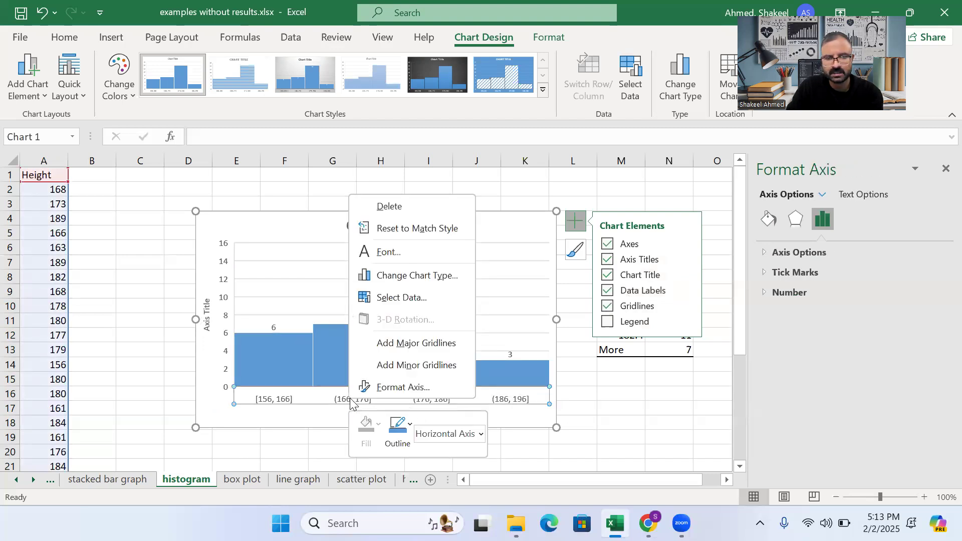
click(376, 387)
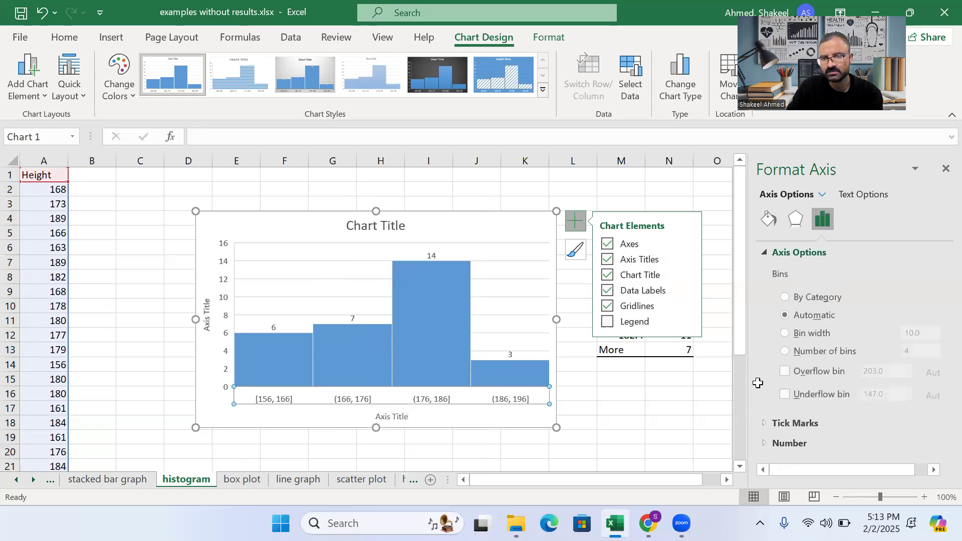
click(785, 334)
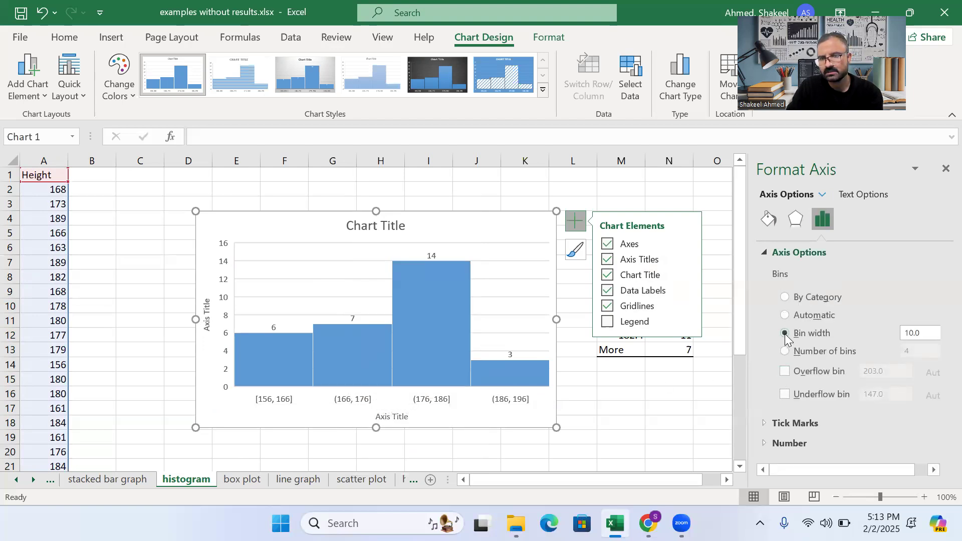
click(909, 333)
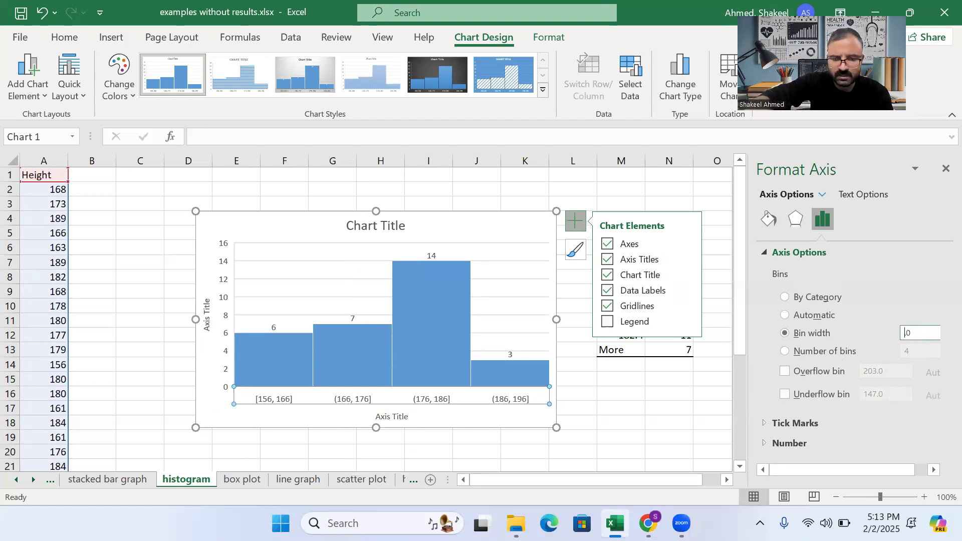
text(5)
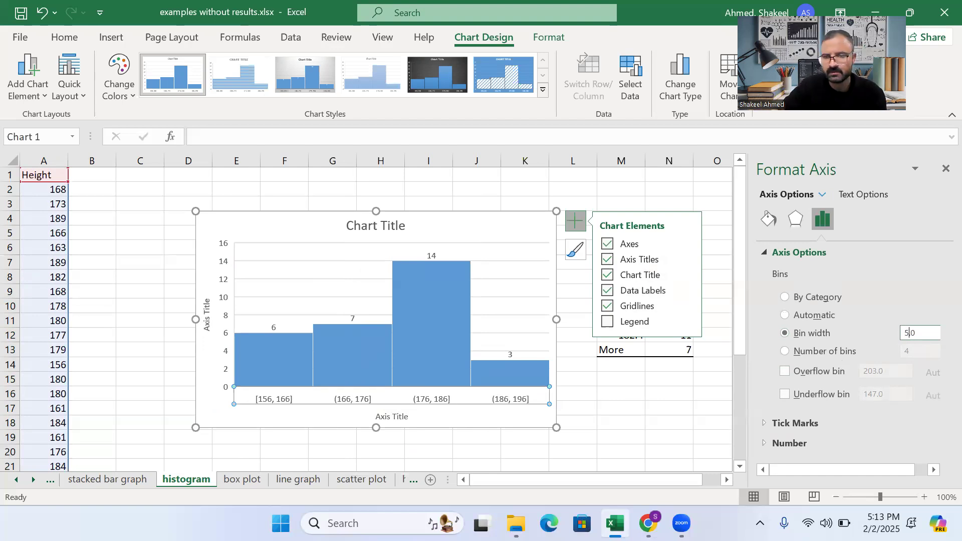
click(683, 392)
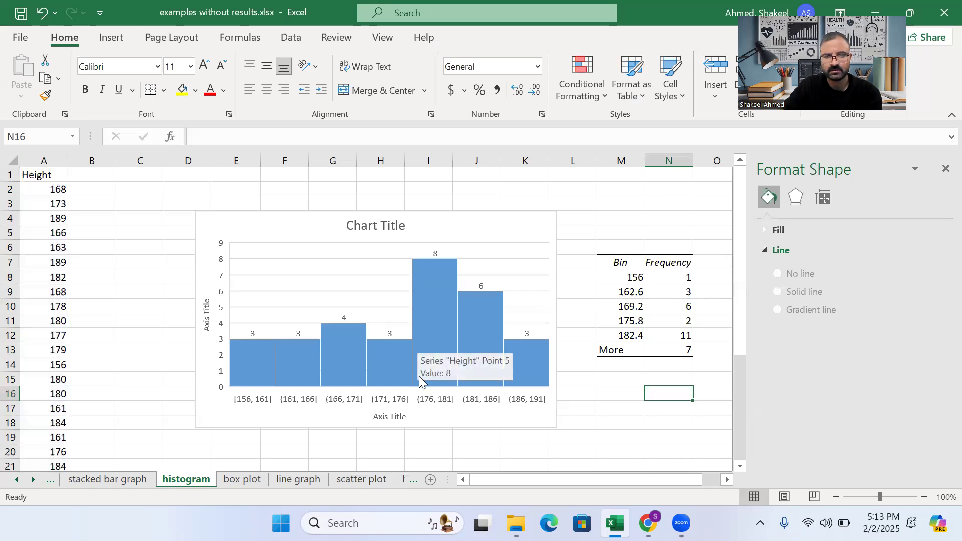
click(308, 273)
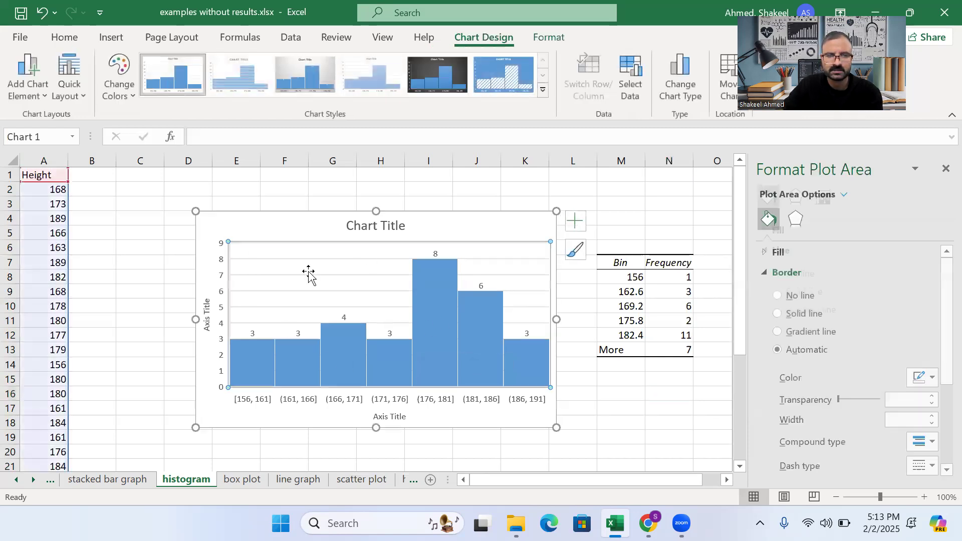
right_click(309, 273)
key(Escape)
right_click(361, 267)
key(Escape)
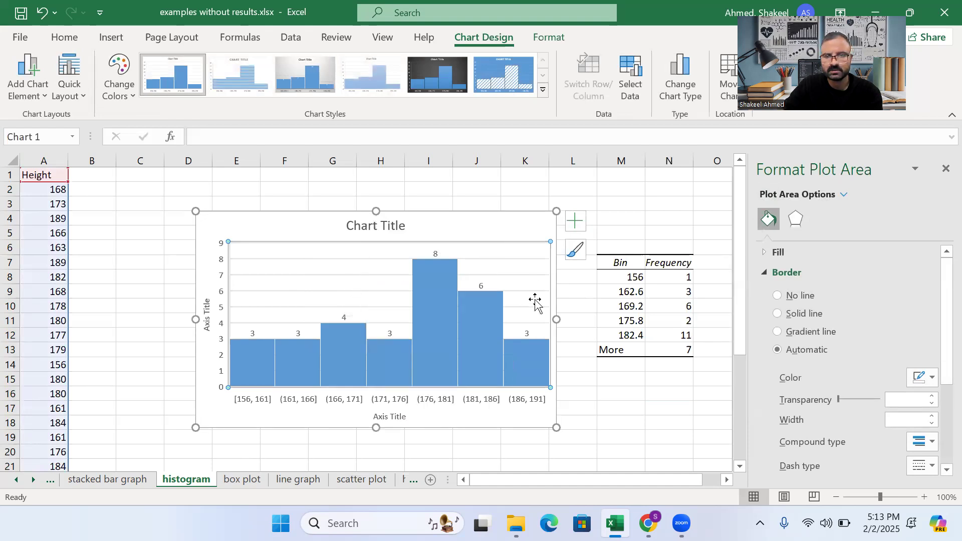
click(515, 235)
click(516, 262)
right_click(516, 262)
click(373, 289)
right_click(373, 289)
click(529, 301)
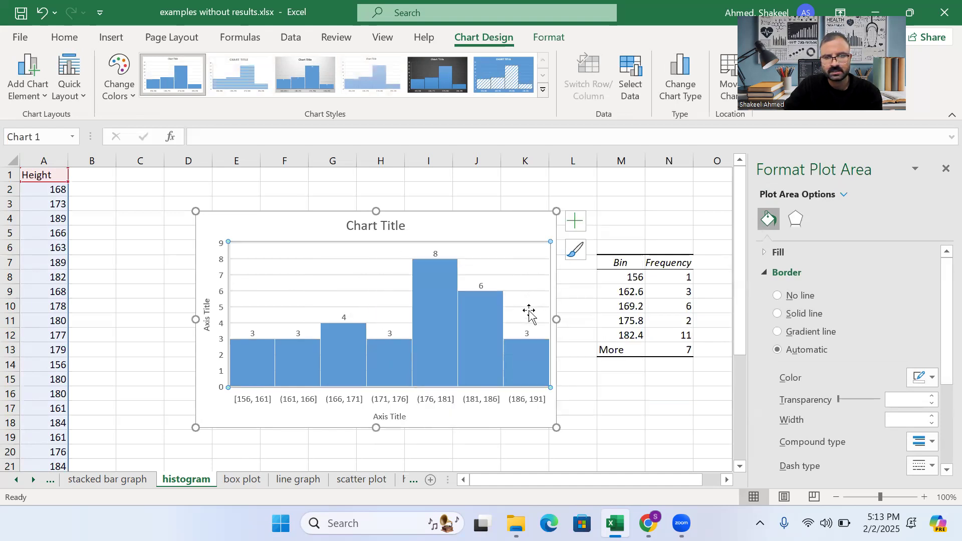
click(518, 244)
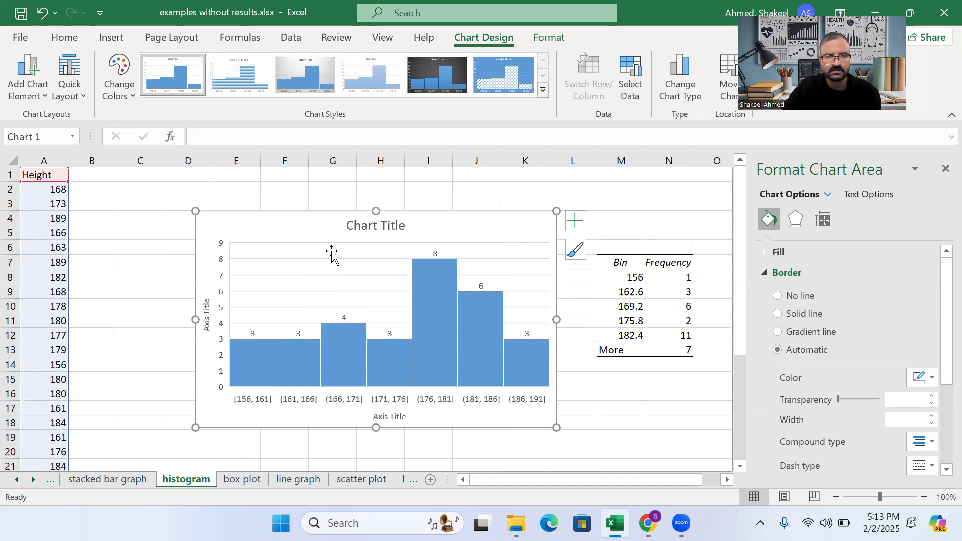
click(224, 269)
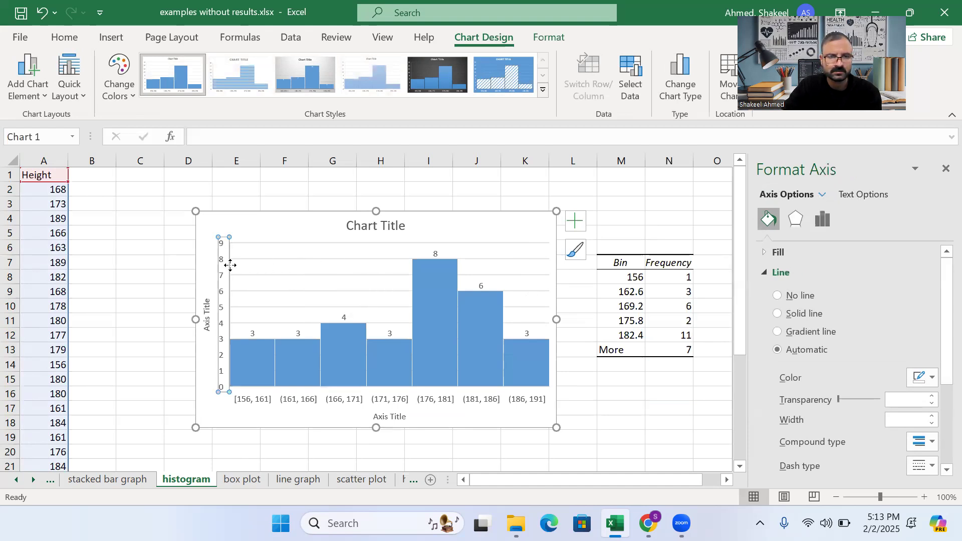
click(258, 264)
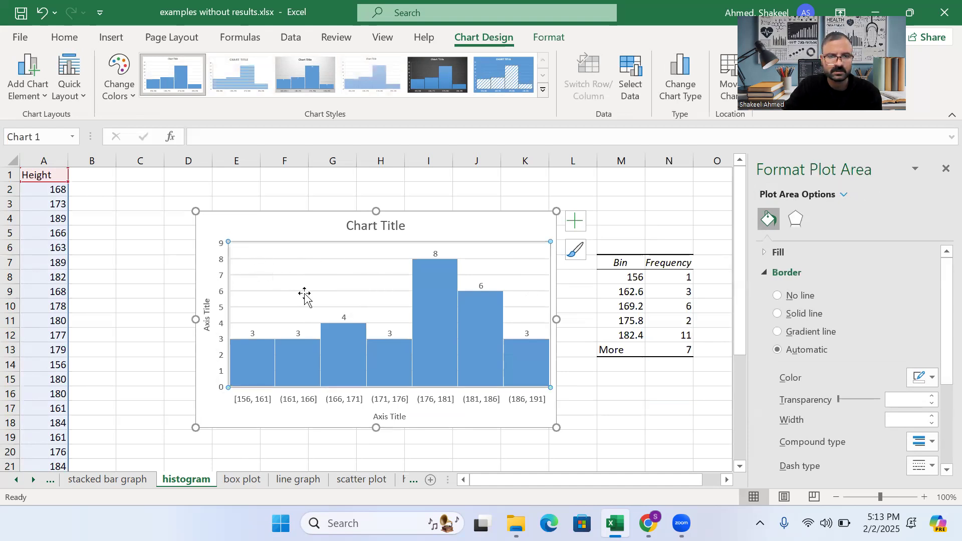
click(617, 433)
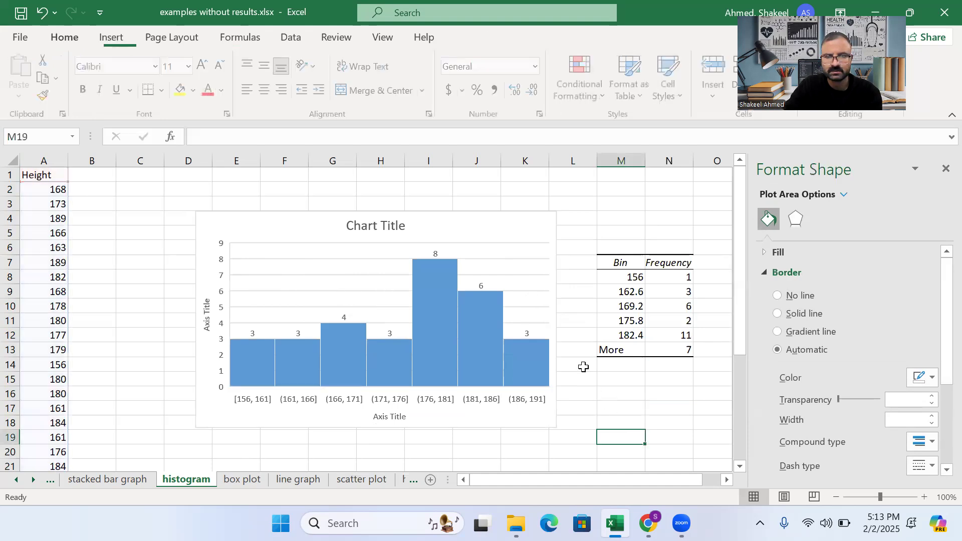
Delete the major horizontal gridlines from the height histogram
click(528, 296)
right_click(529, 295)
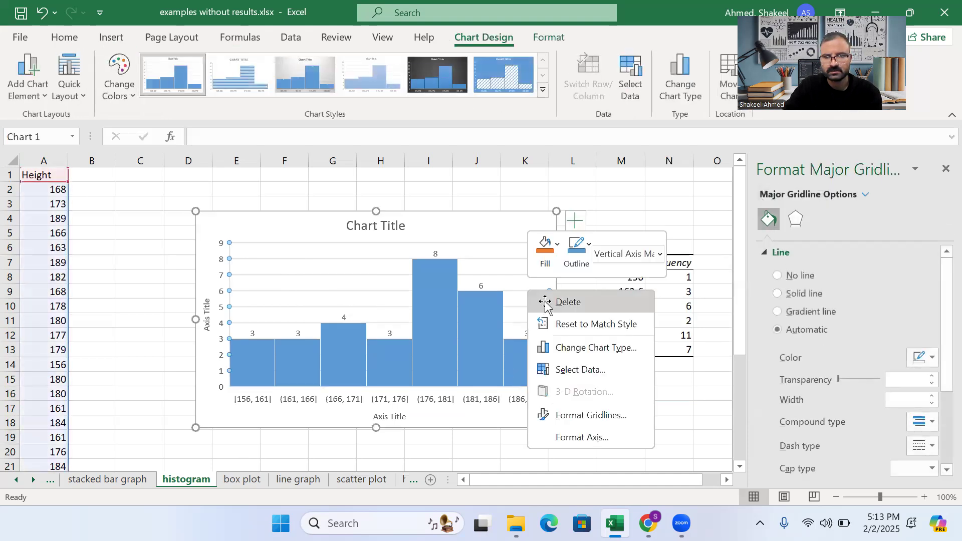
click(541, 300)
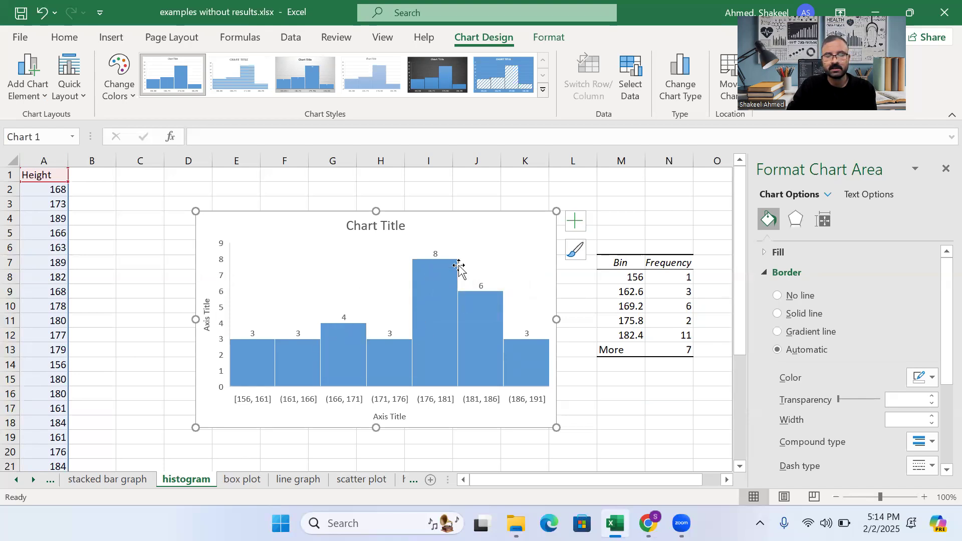
click(575, 222)
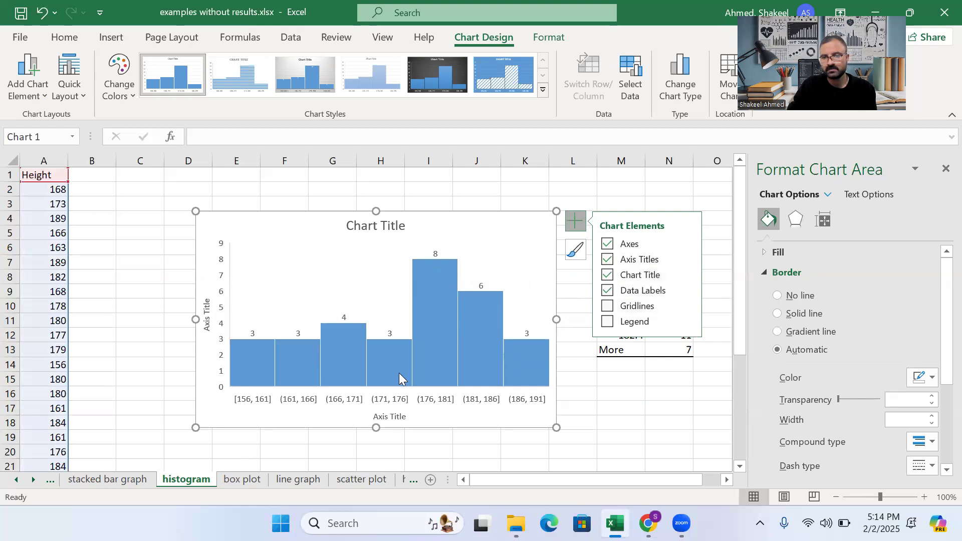
scroll(813, 353, down, 3)
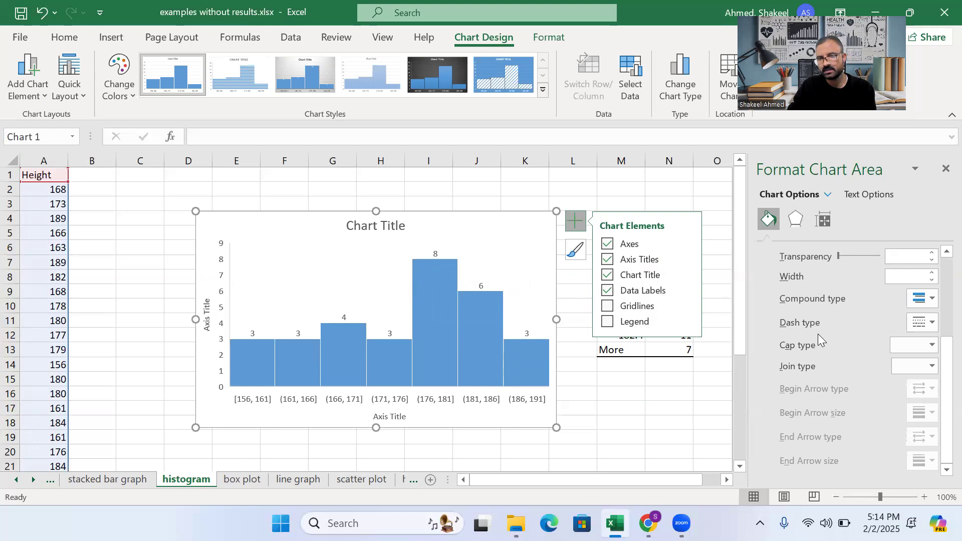
scroll(818, 334, up, 3)
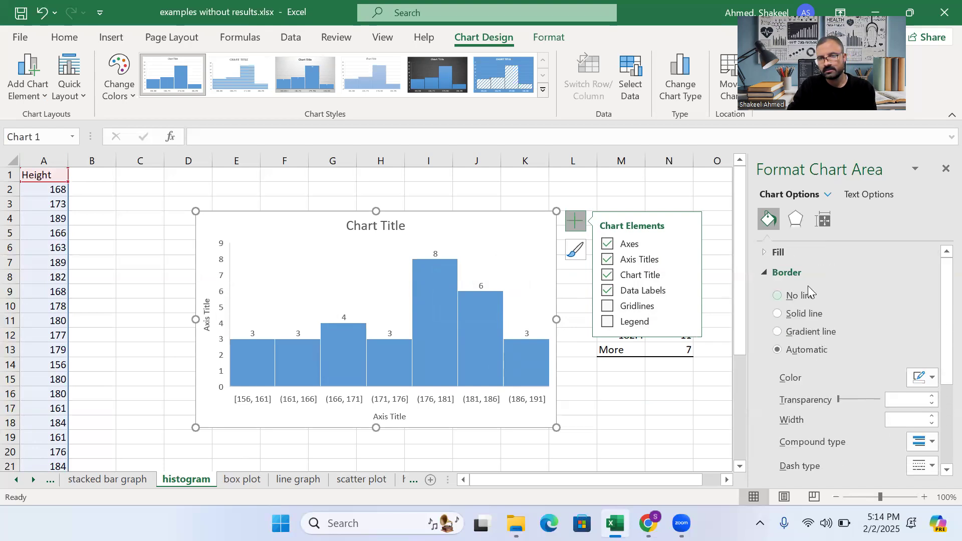
click(796, 220)
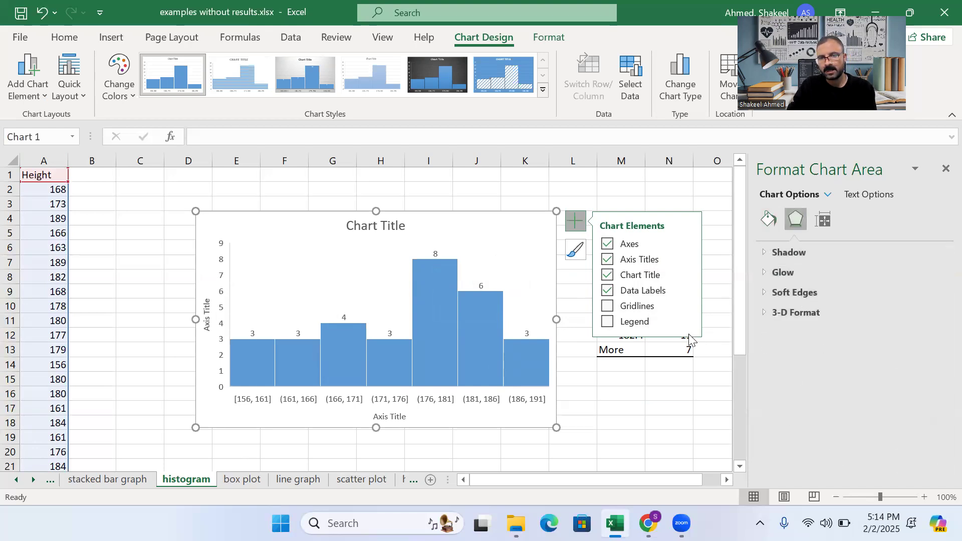
click(444, 335)
click(401, 250)
right_click(401, 250)
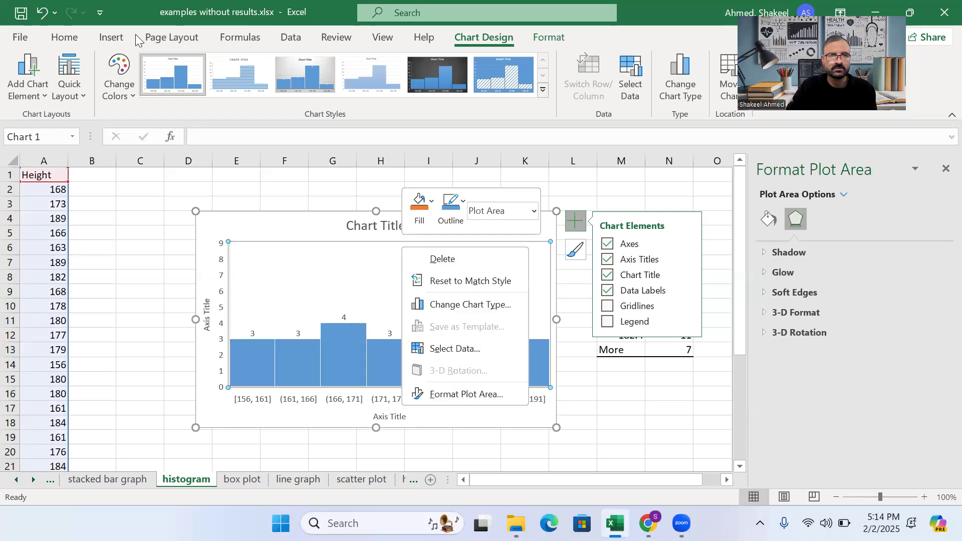
Preview the Line, Clustered Column, Histogram and Pareto chart types for the height data, leaving the chart type as it is
click(107, 40)
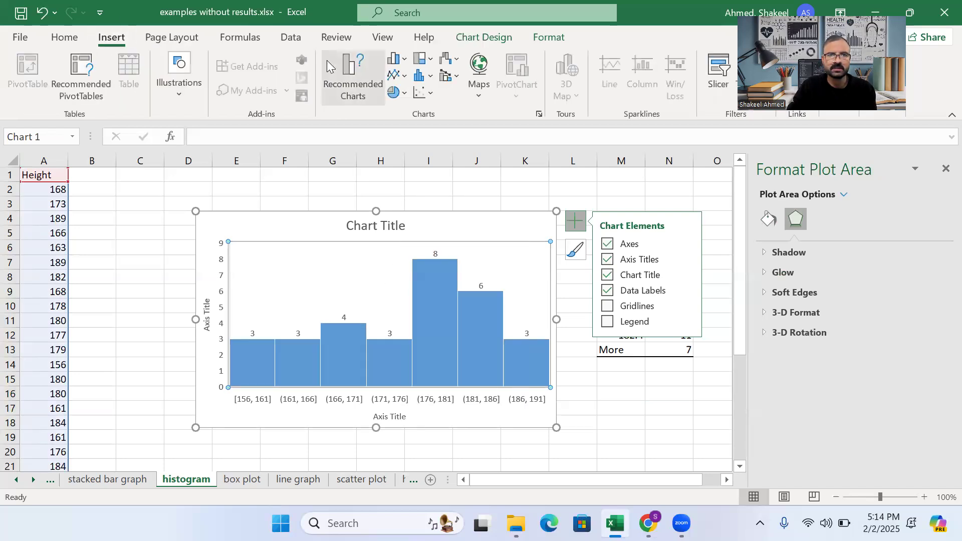
click(335, 64)
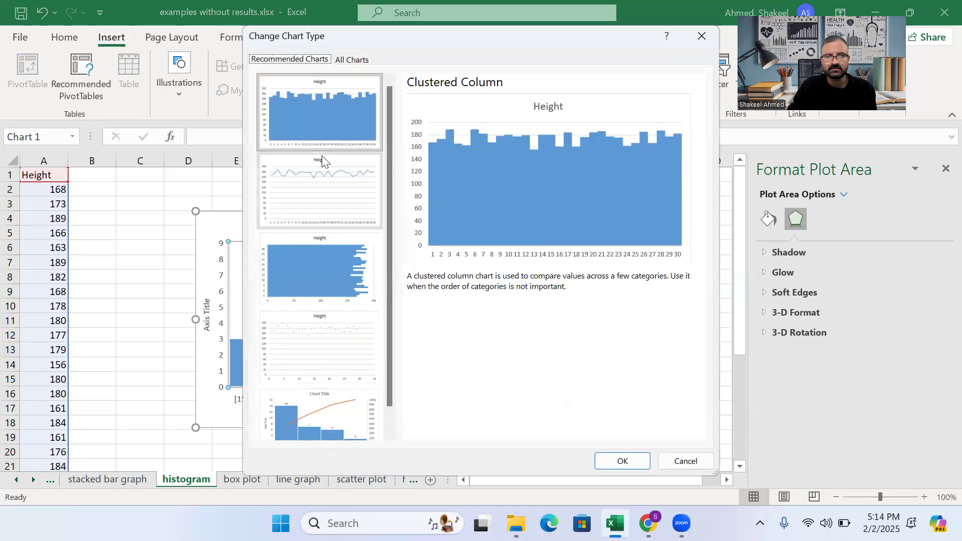
click(351, 60)
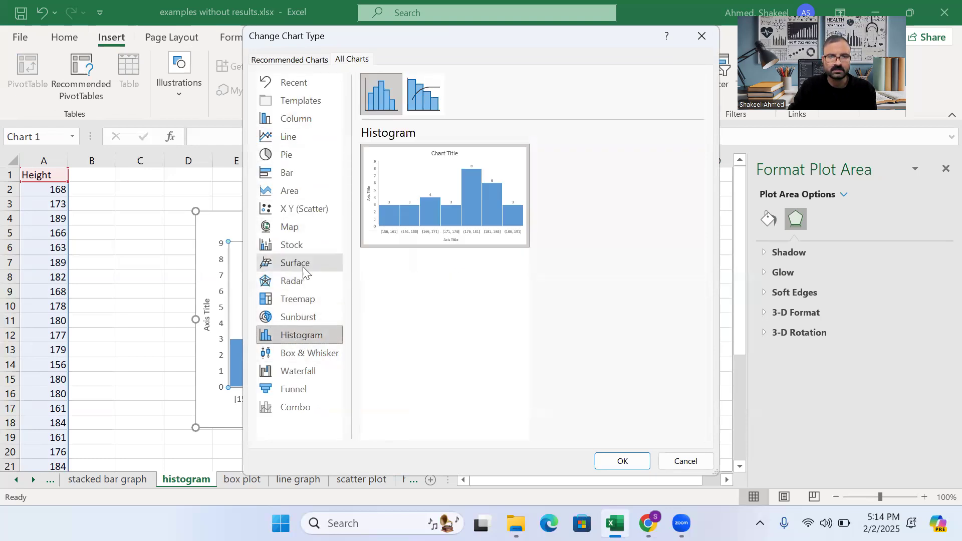
click(289, 137)
mouse_move(420, 200)
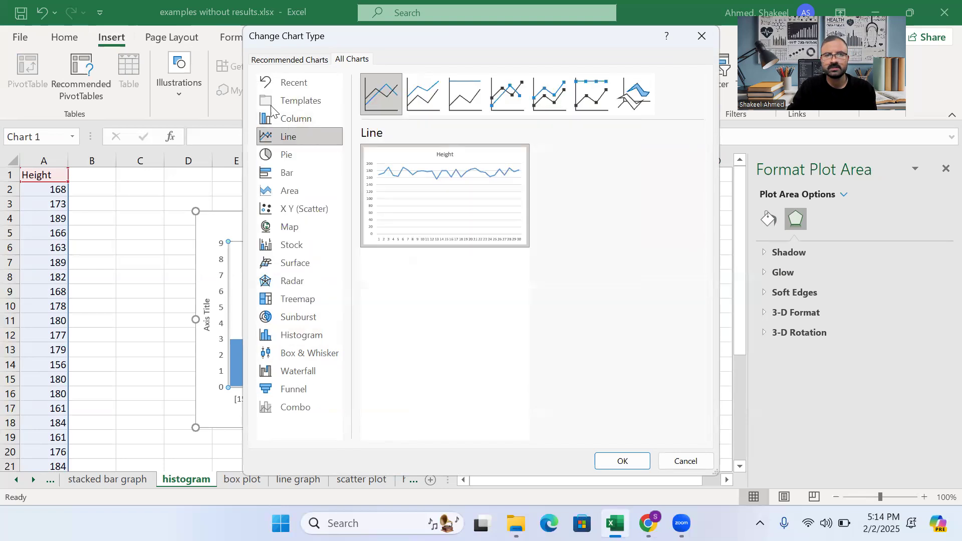
click(284, 120)
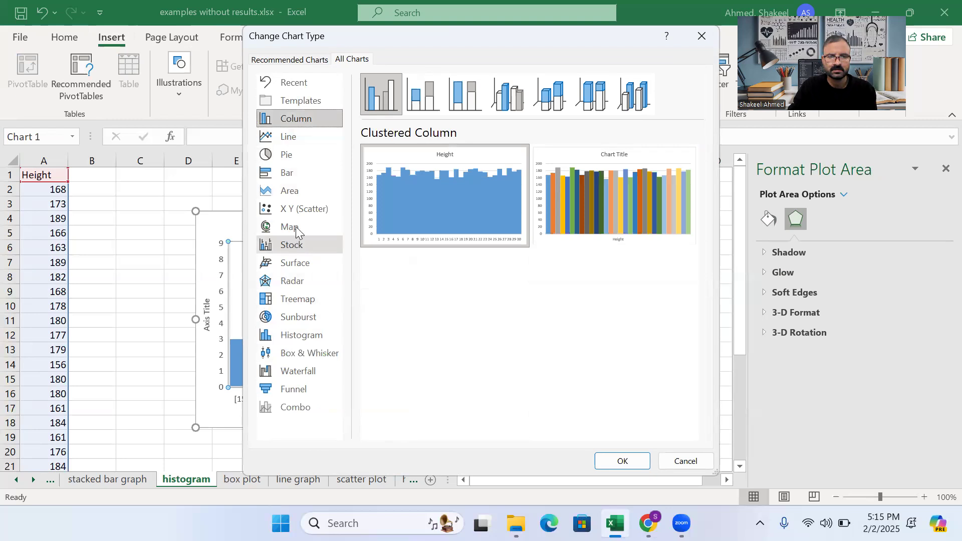
click(303, 336)
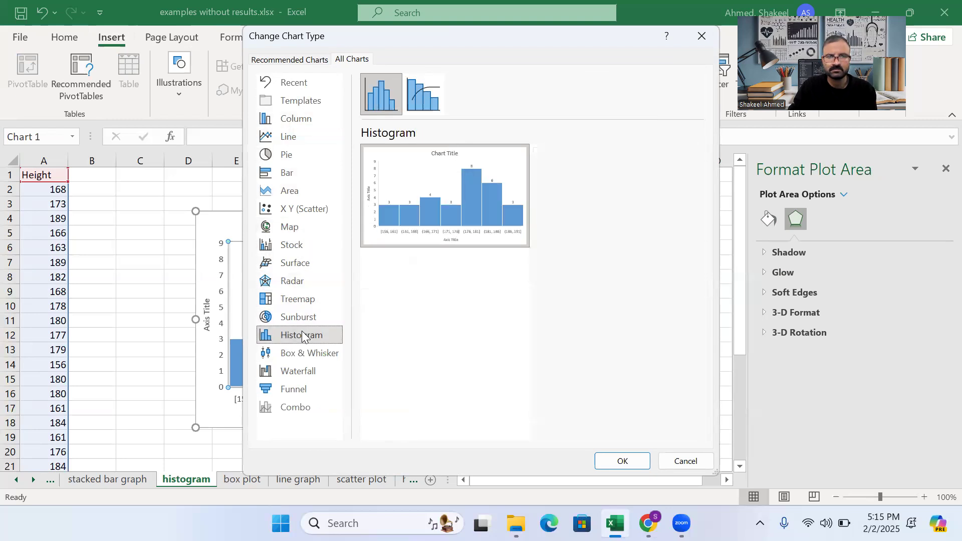
click(426, 106)
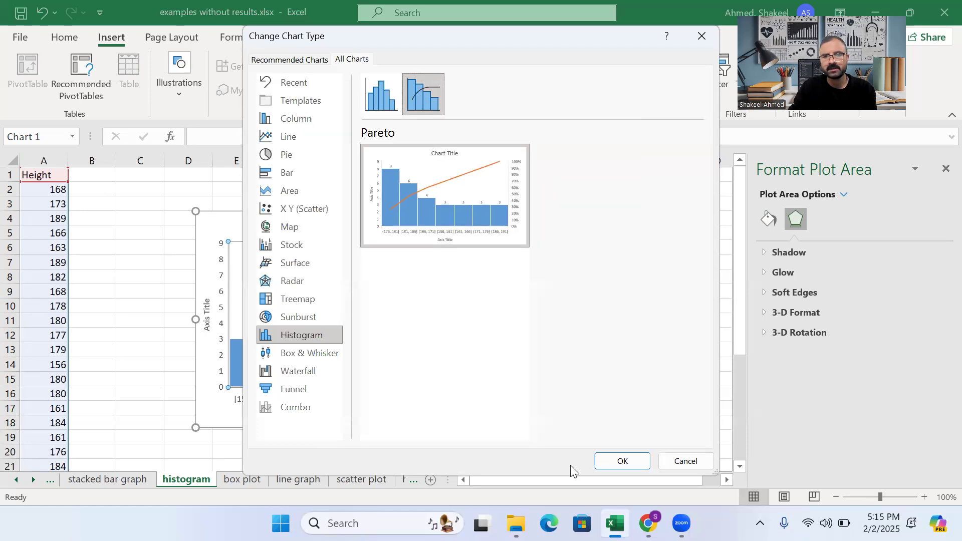
click(671, 459)
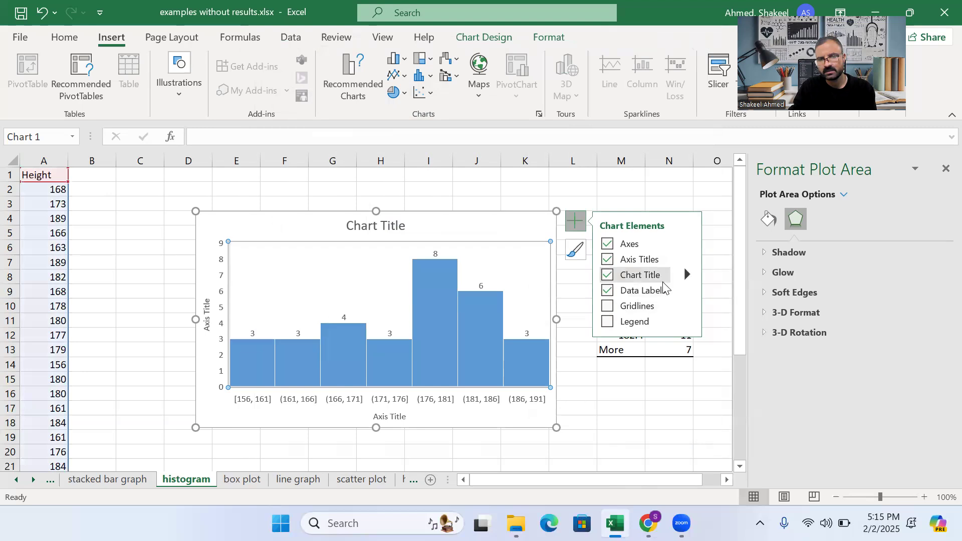
Apply the Style 3 chart style to the height histogram
click(688, 244)
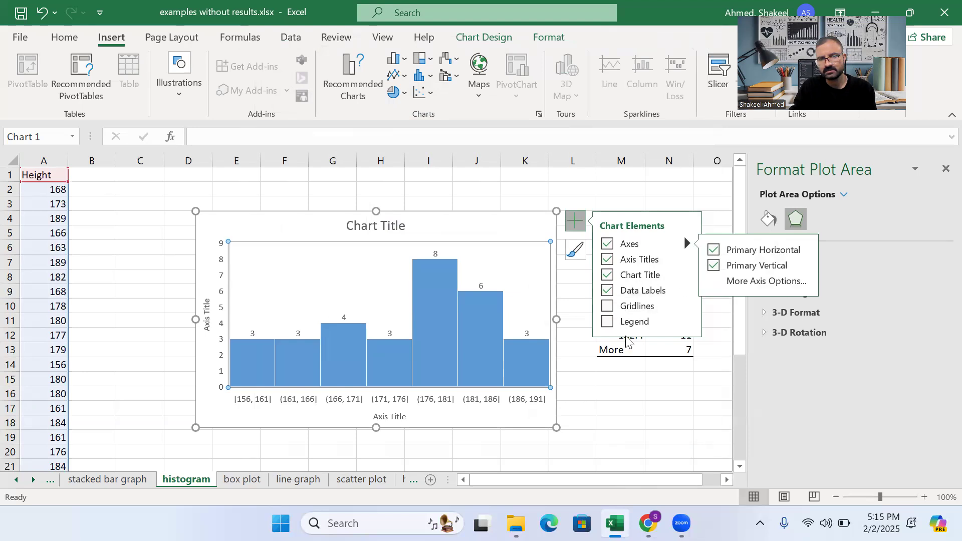
click(530, 345)
click(575, 249)
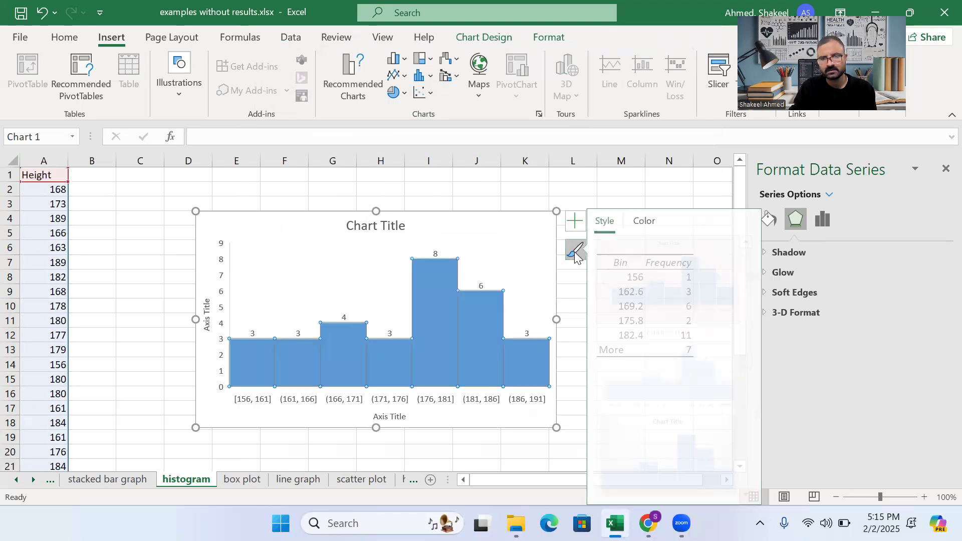
scroll(639, 346, down, 2)
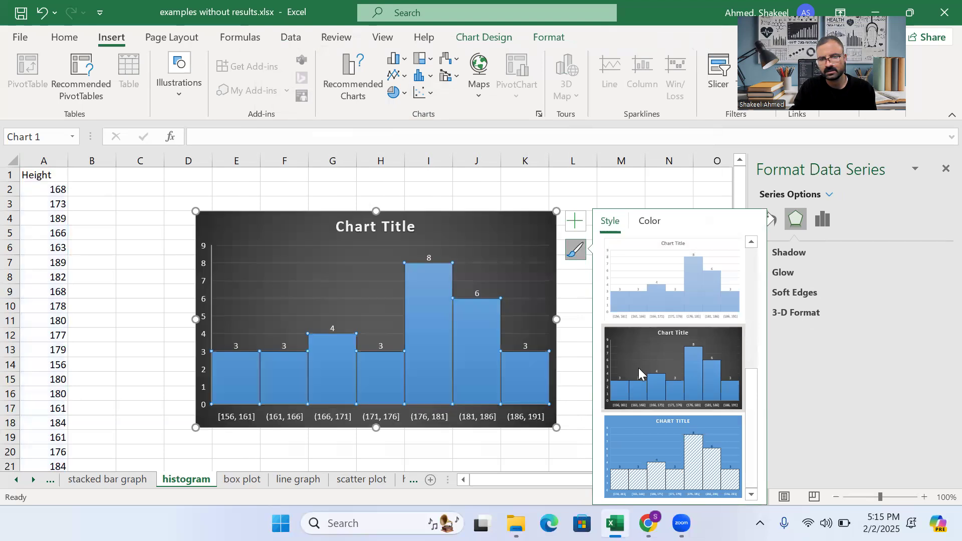
drag(747, 399, 741, 251)
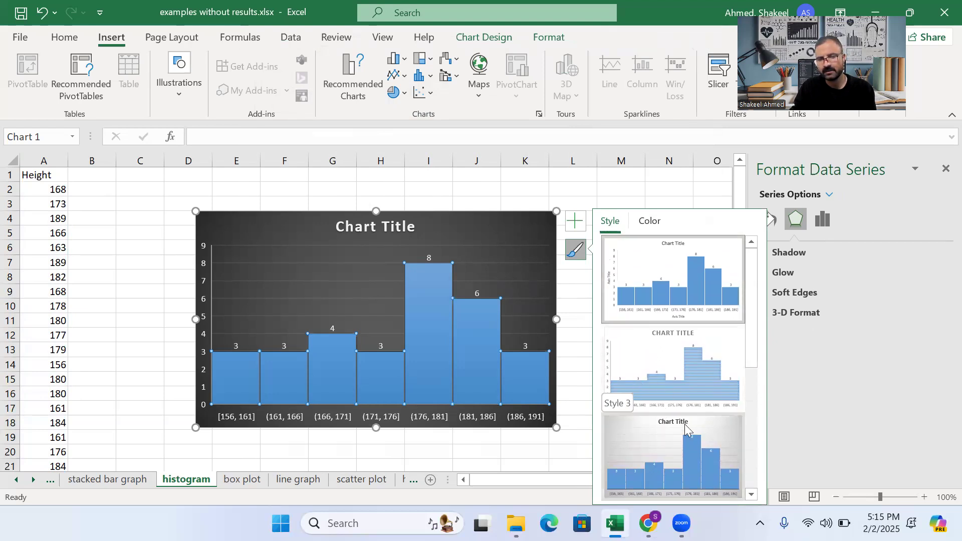
click(674, 445)
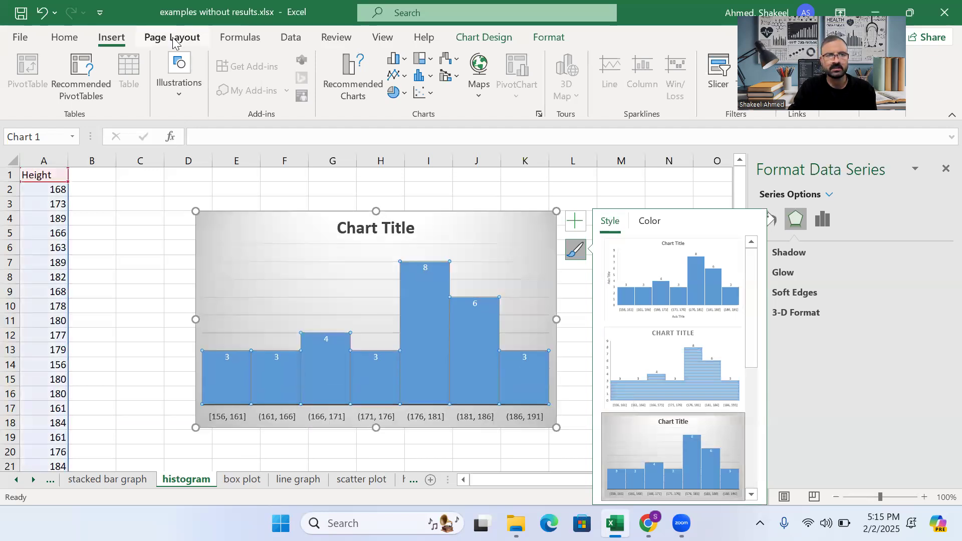
click(365, 294)
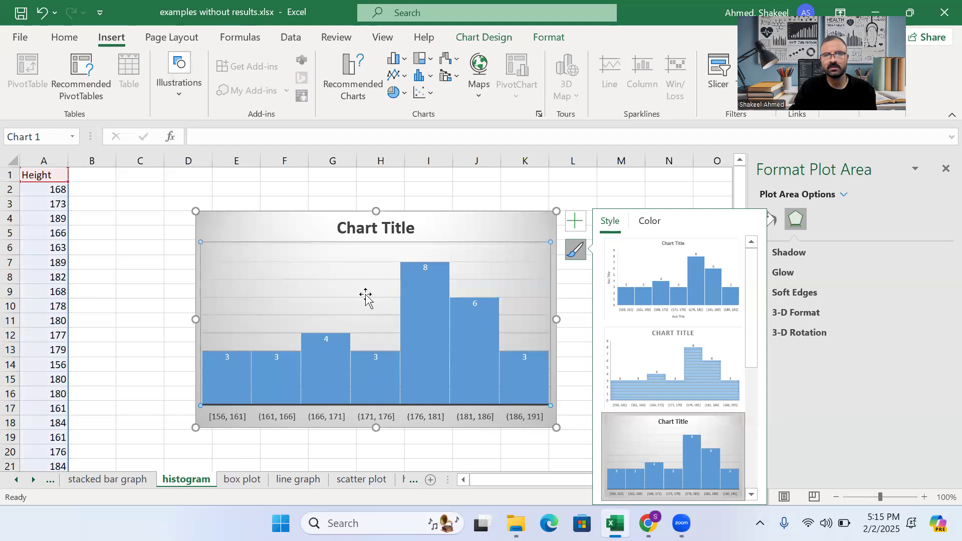
click(509, 40)
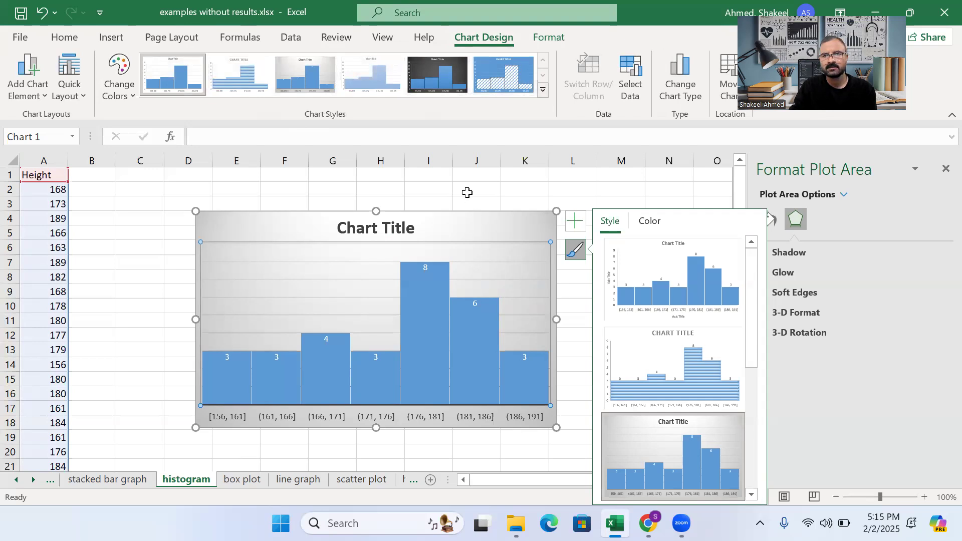
click(668, 190)
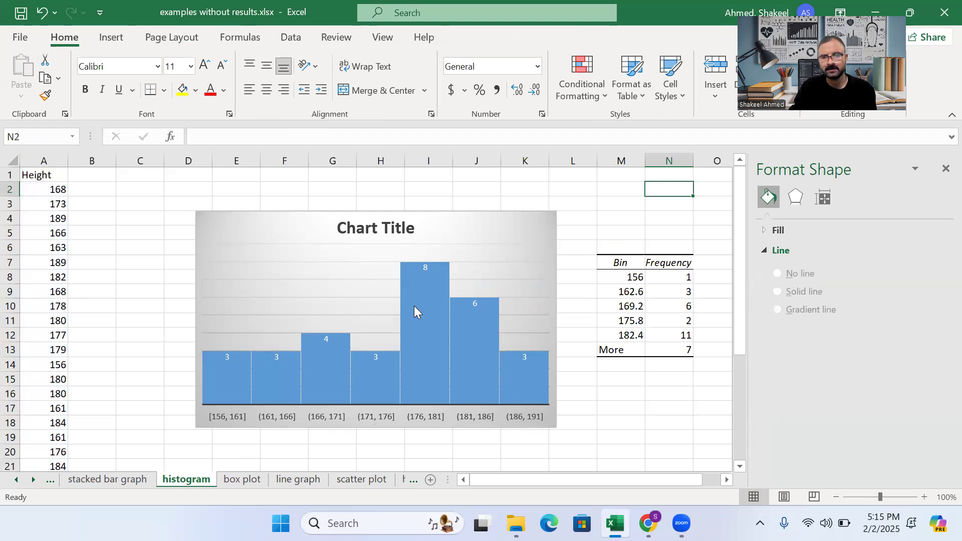
mouse_move(415, 307)
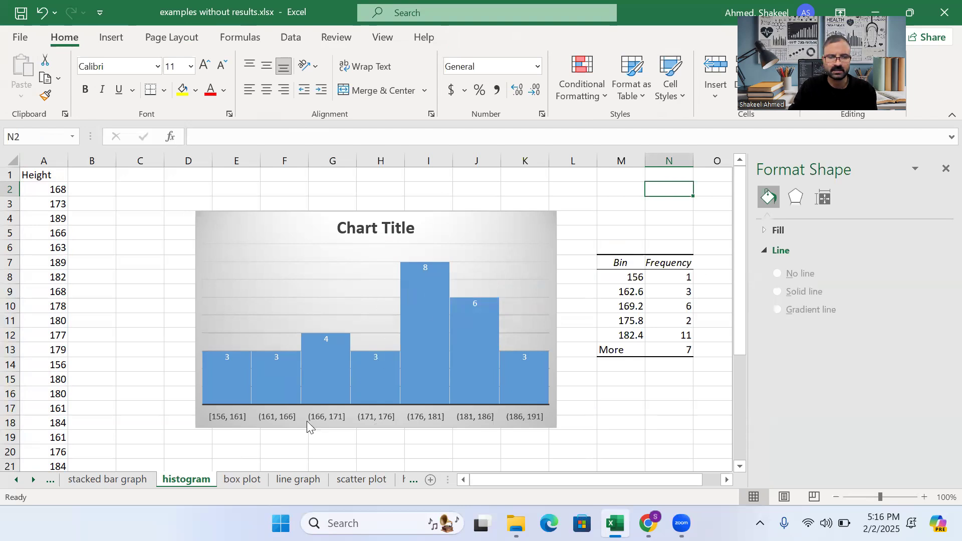
On the box plot sheet, insert a Box and Whisker chart of height by state from the data in A1:B31
click(237, 482)
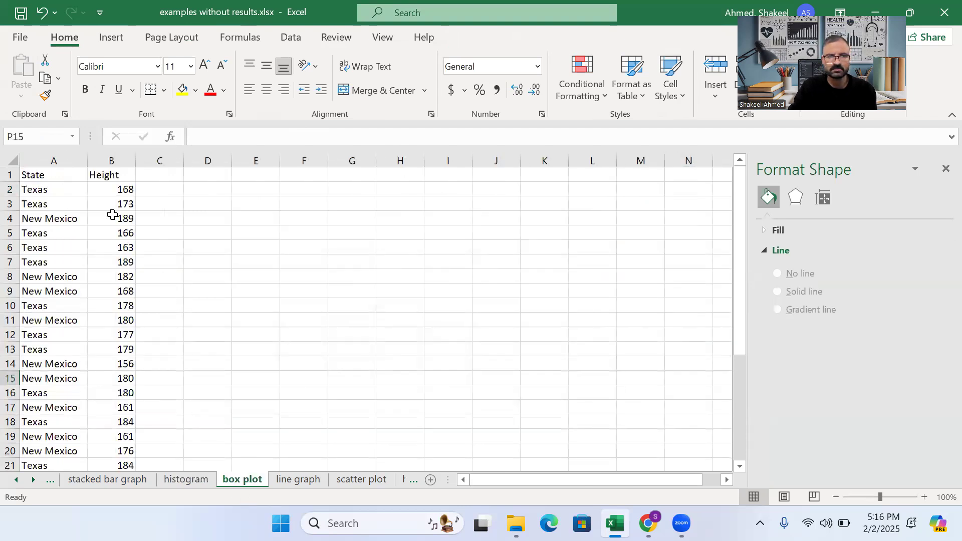
click(114, 161)
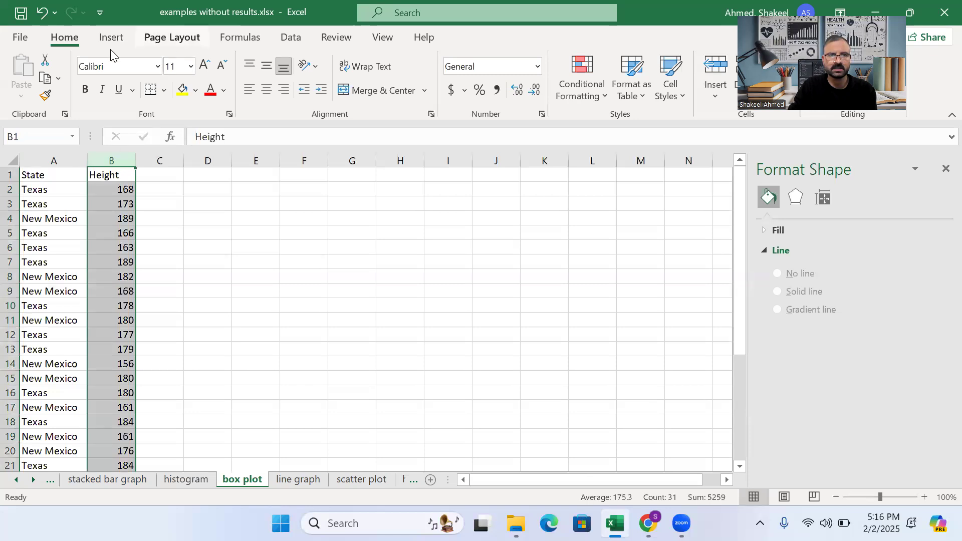
click(150, 245)
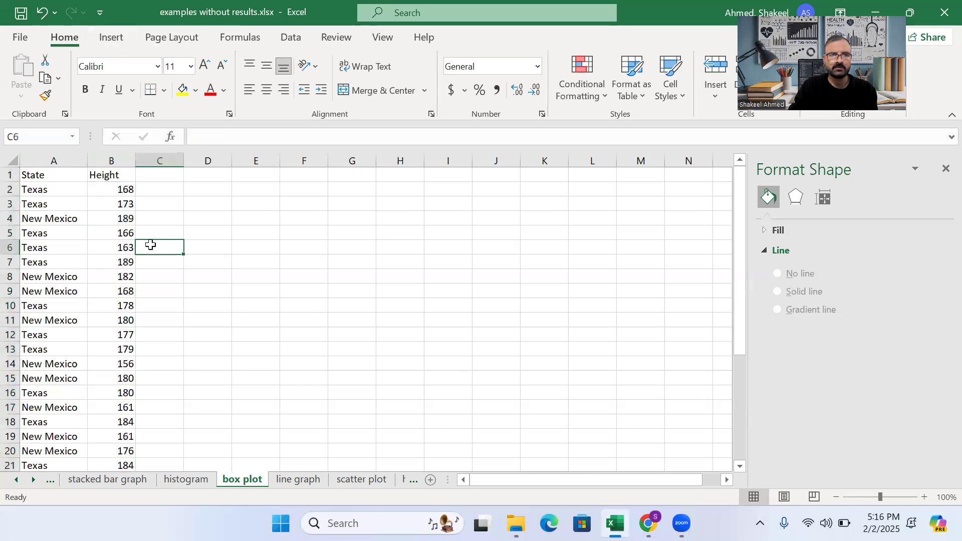
drag(29, 175, 128, 437)
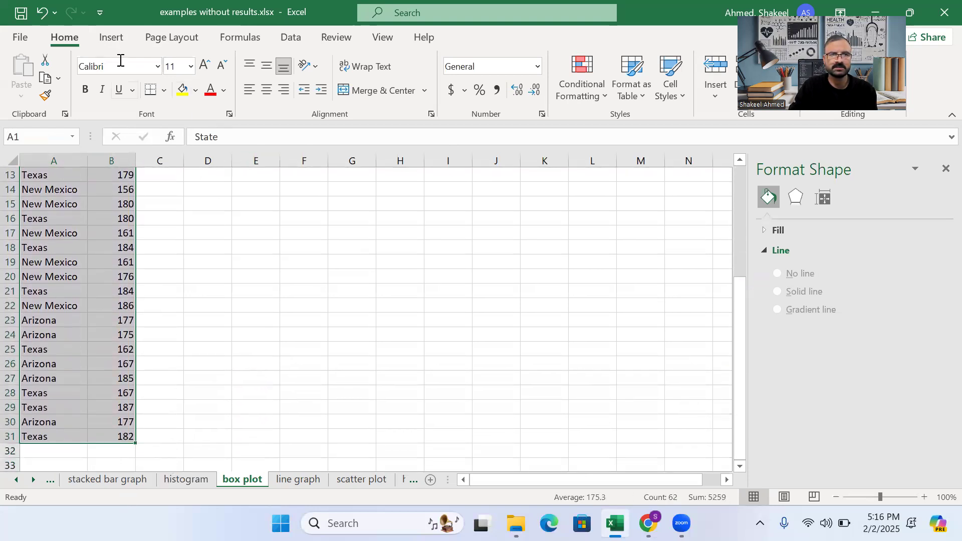
click(112, 40)
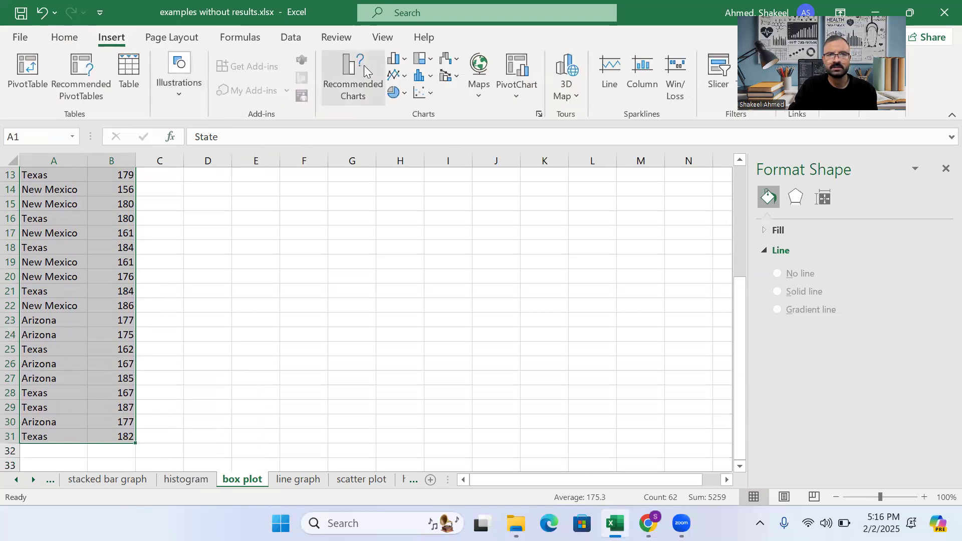
click(366, 76)
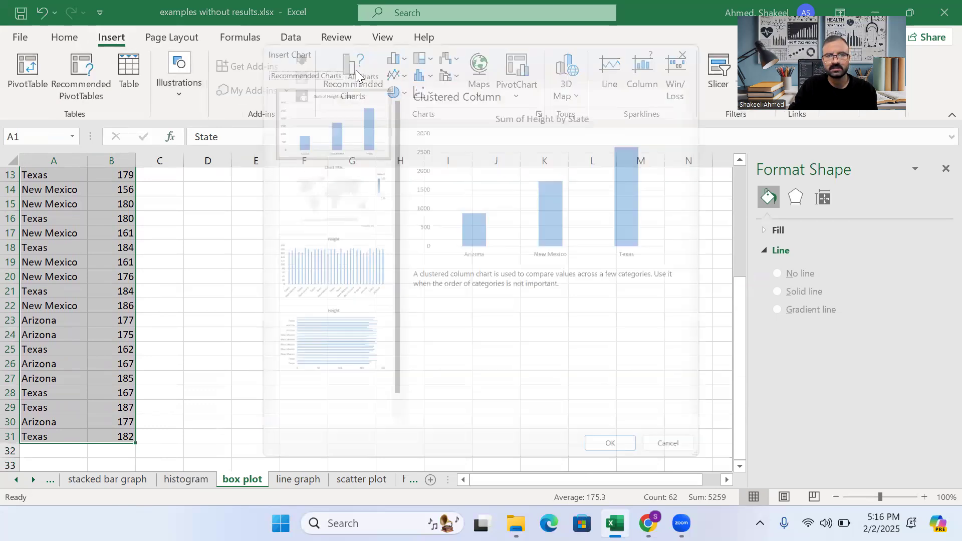
click(346, 60)
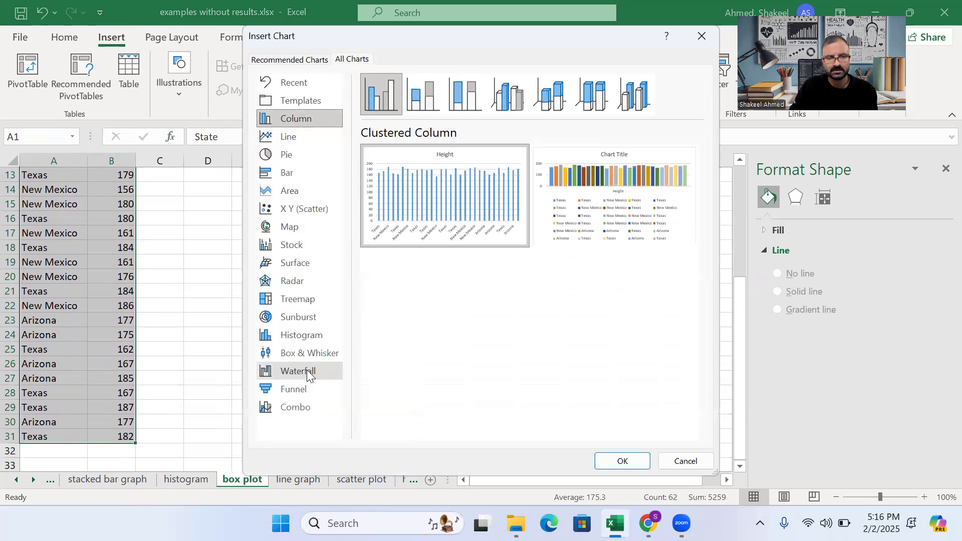
click(296, 356)
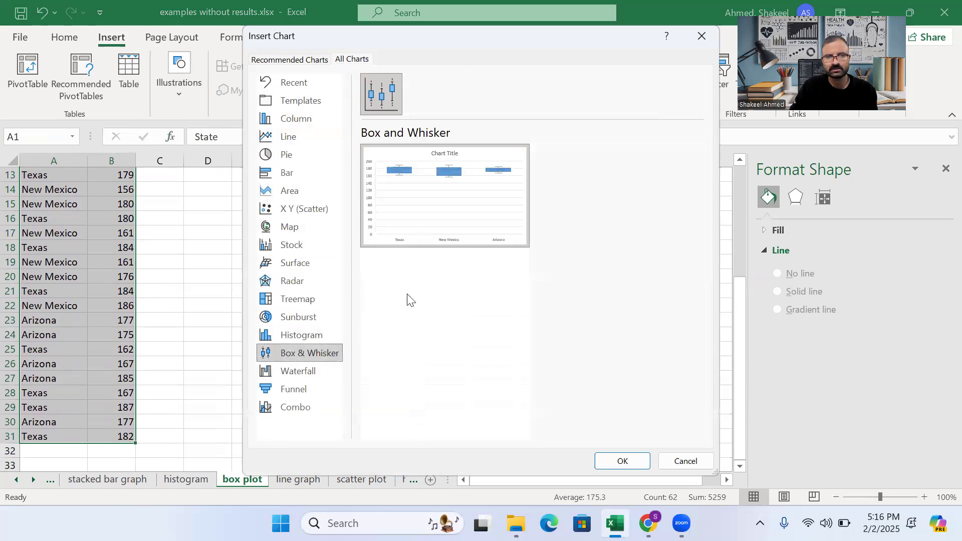
mouse_move(449, 200)
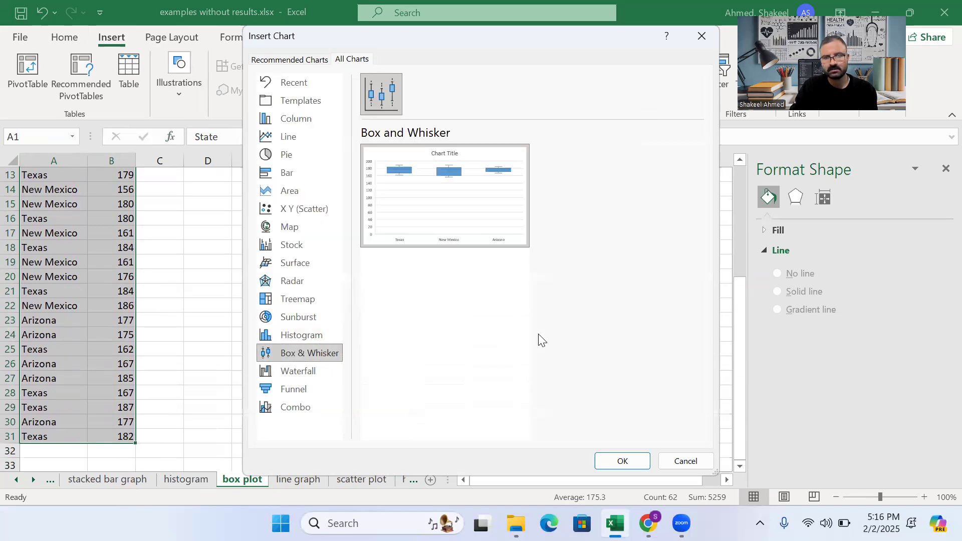
click(619, 460)
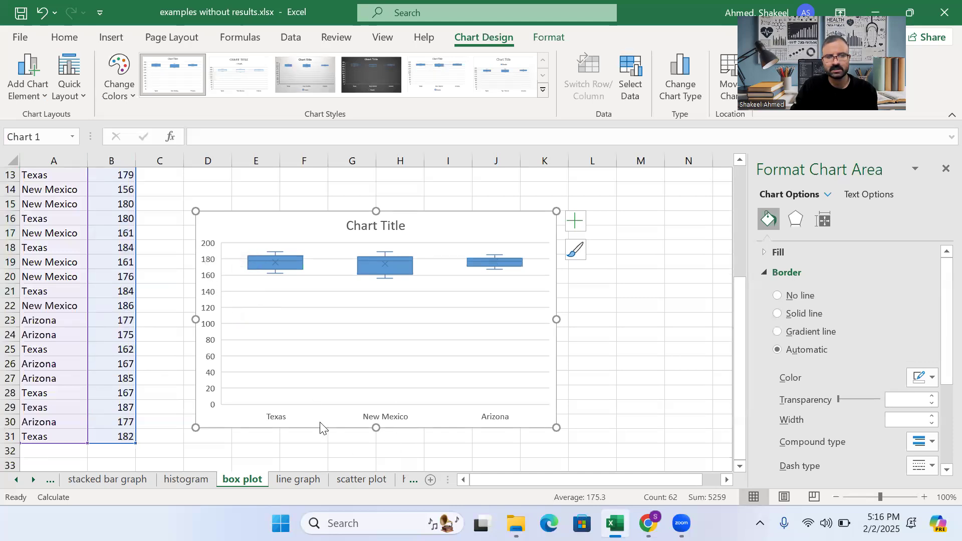
Delete the major horizontal gridlines from the box plot
click(360, 341)
right_click(360, 341)
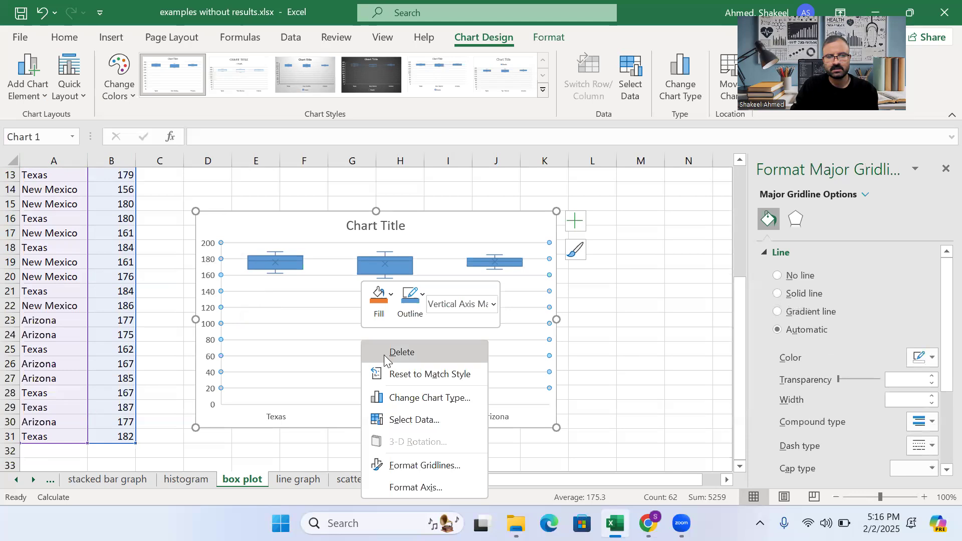
key(Escape)
key(Escape)
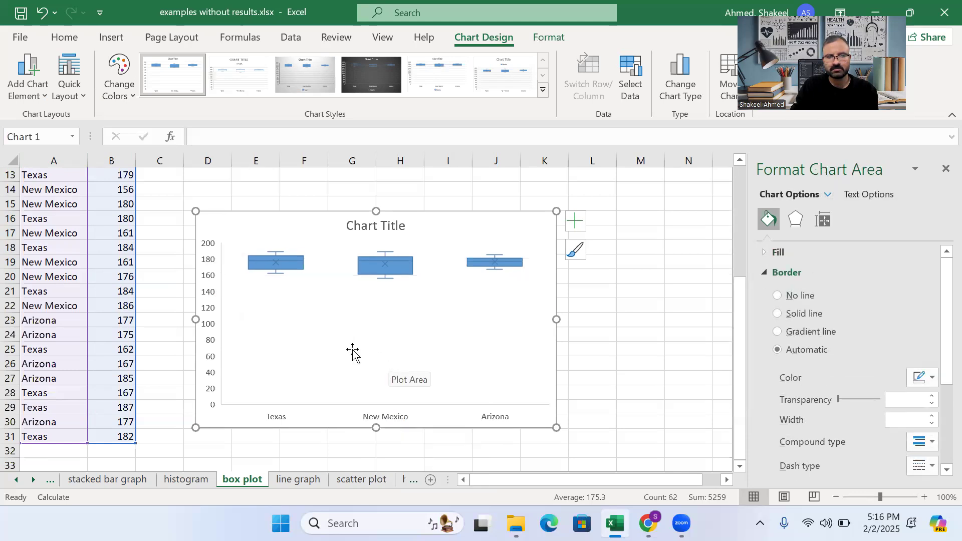
Set the minimum bound of the box plot's vertical axis to 160
right_click(208, 329)
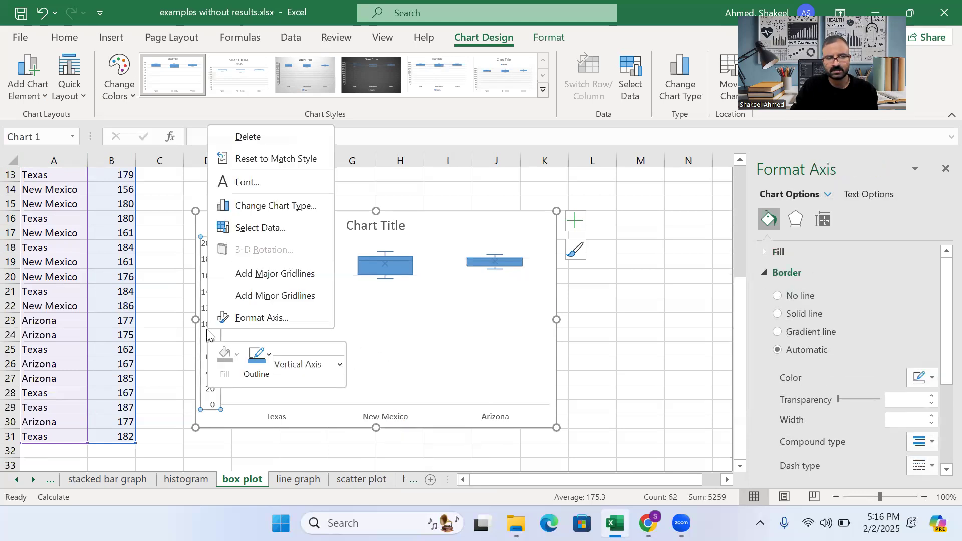
click(250, 320)
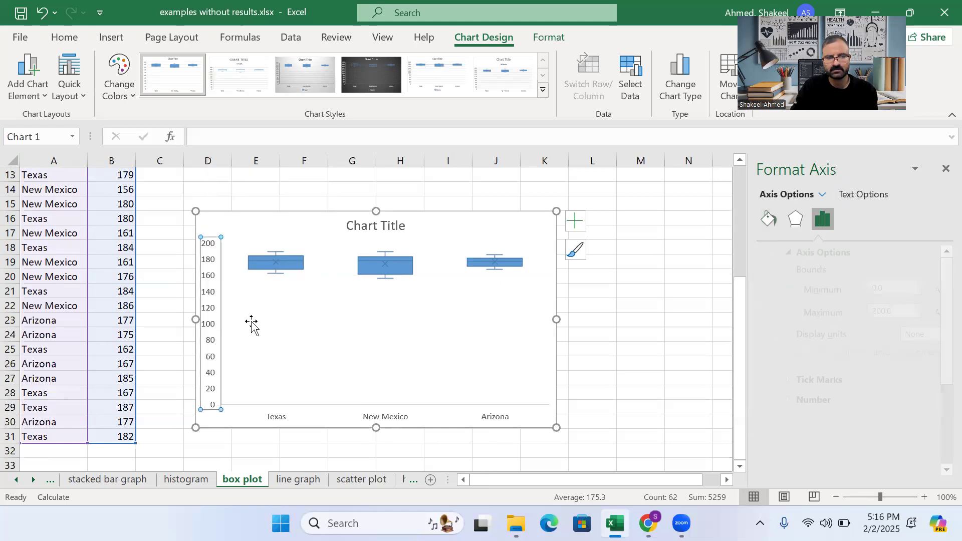
click(869, 289)
key(BackSpace)
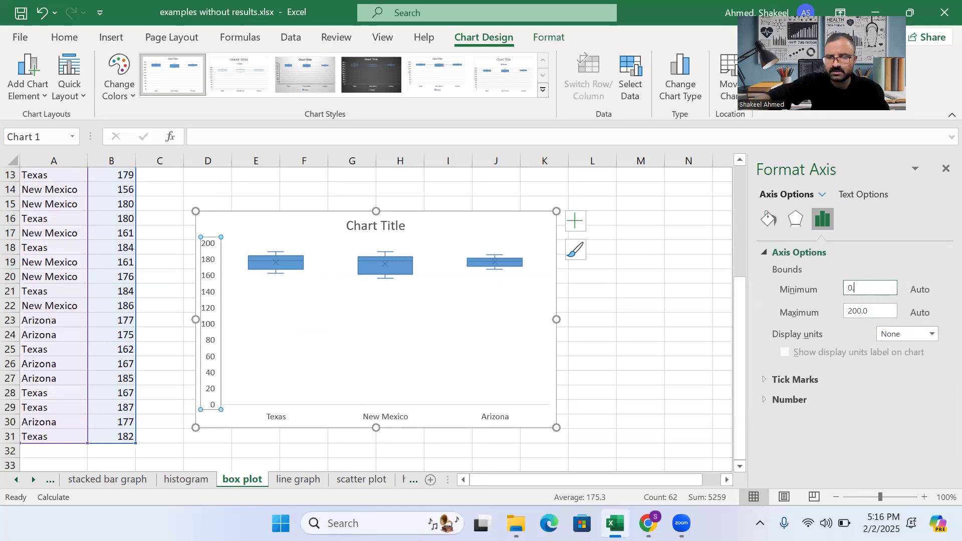
text(160)
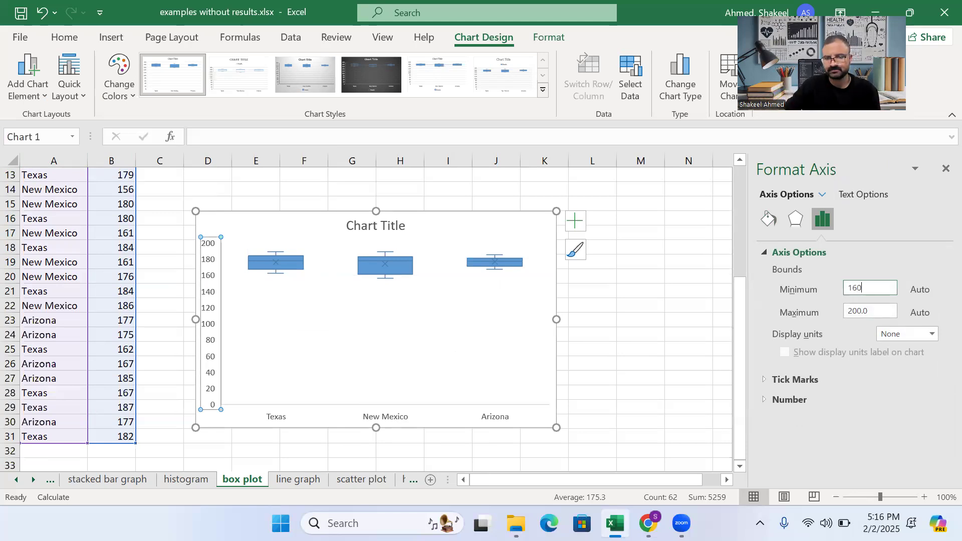
click(671, 374)
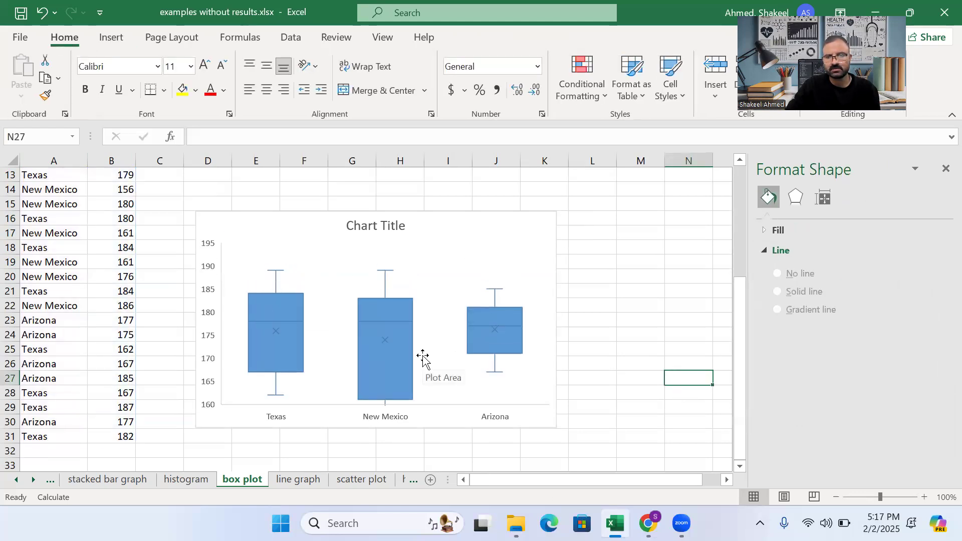
click(211, 345)
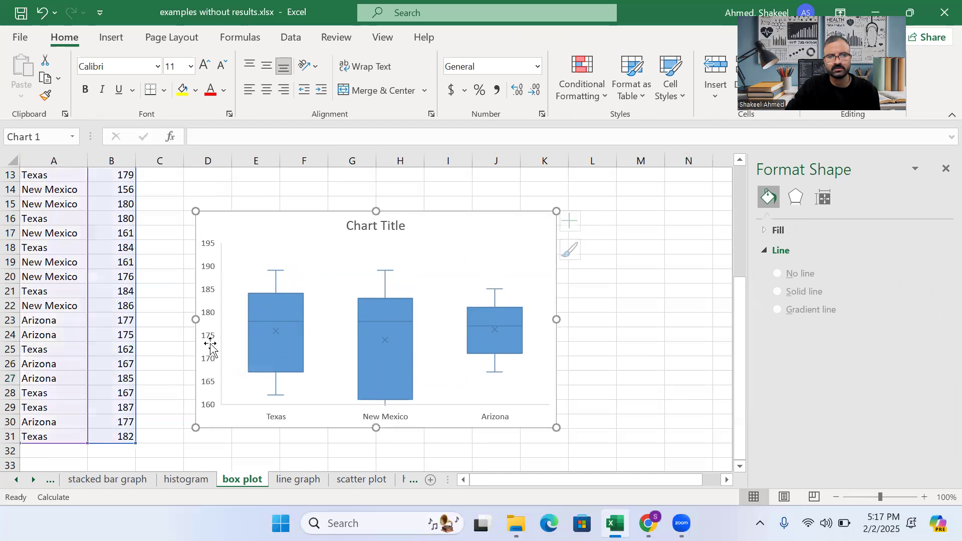
right_click(211, 348)
click(208, 355)
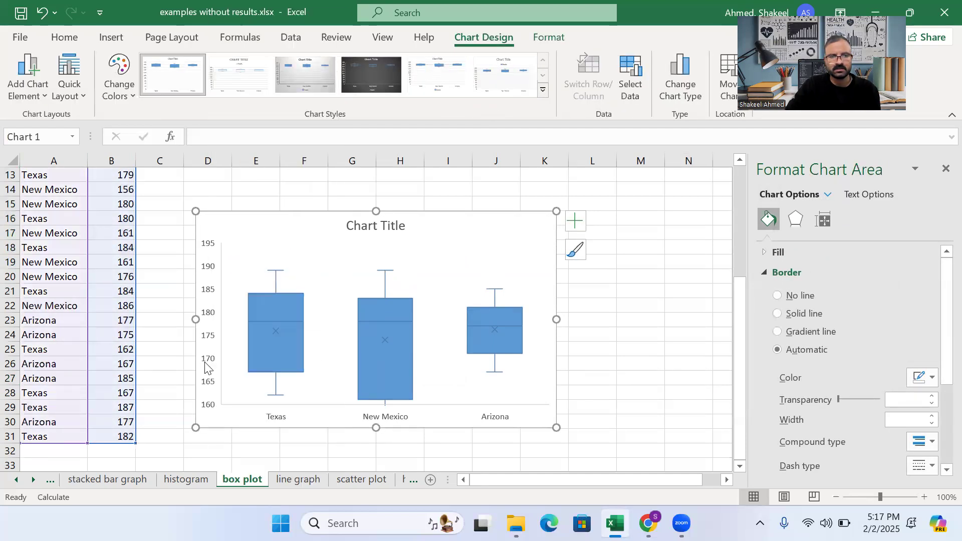
click(208, 333)
right_click(207, 326)
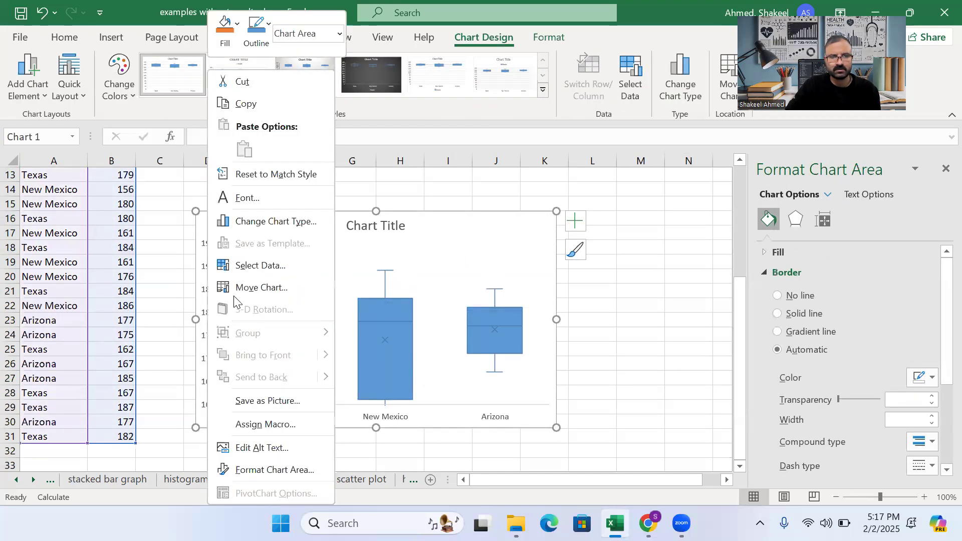
click(196, 342)
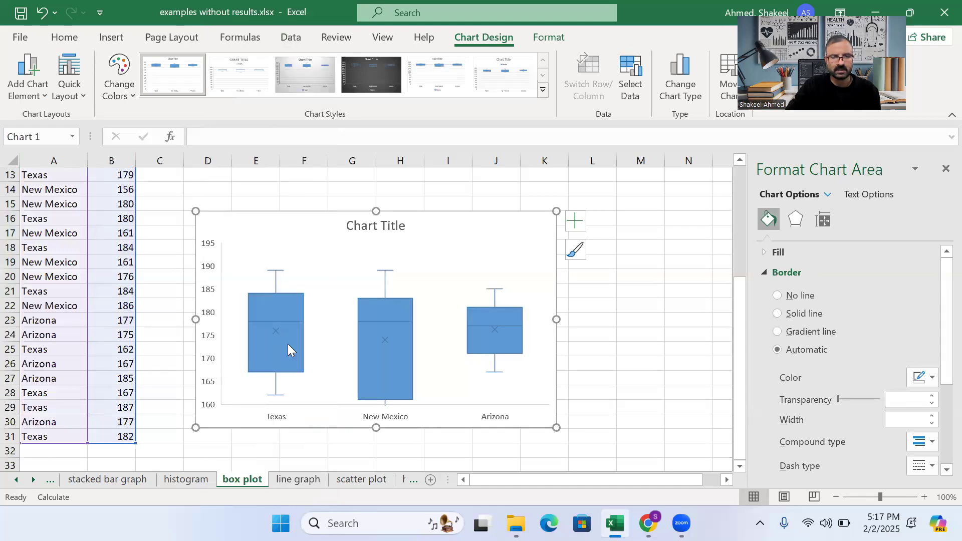
click(566, 335)
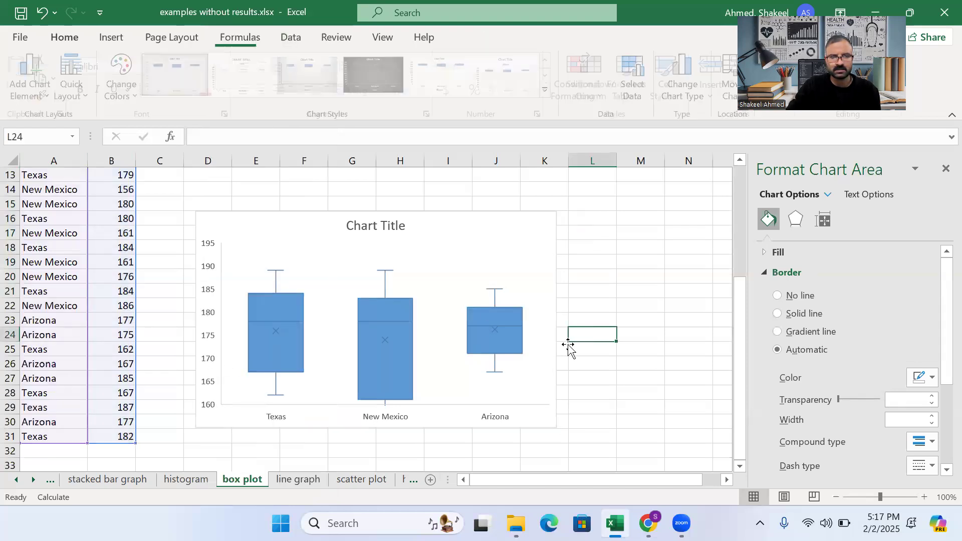
Set the minimum bound of the box plot's vertical axis to 140
click(208, 321)
right_click(208, 320)
click(243, 300)
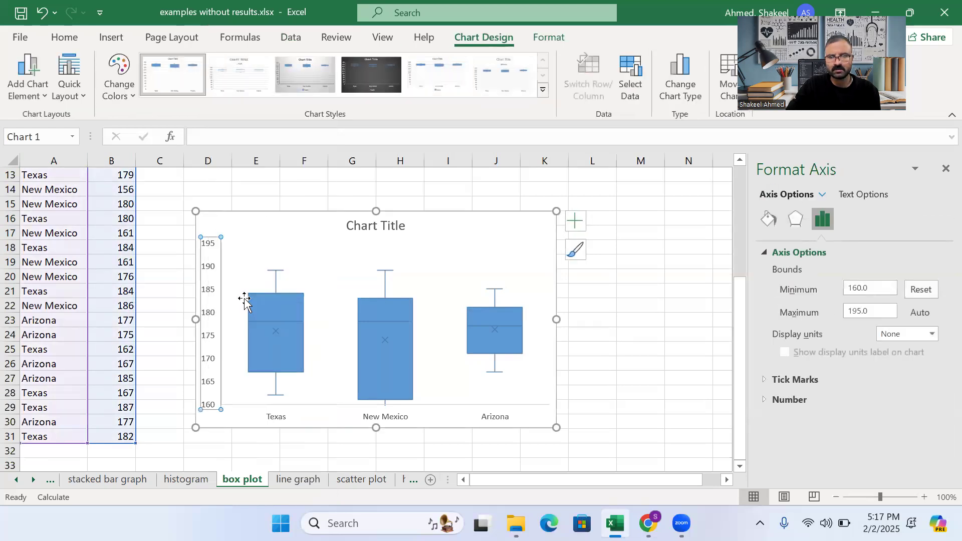
click(868, 289)
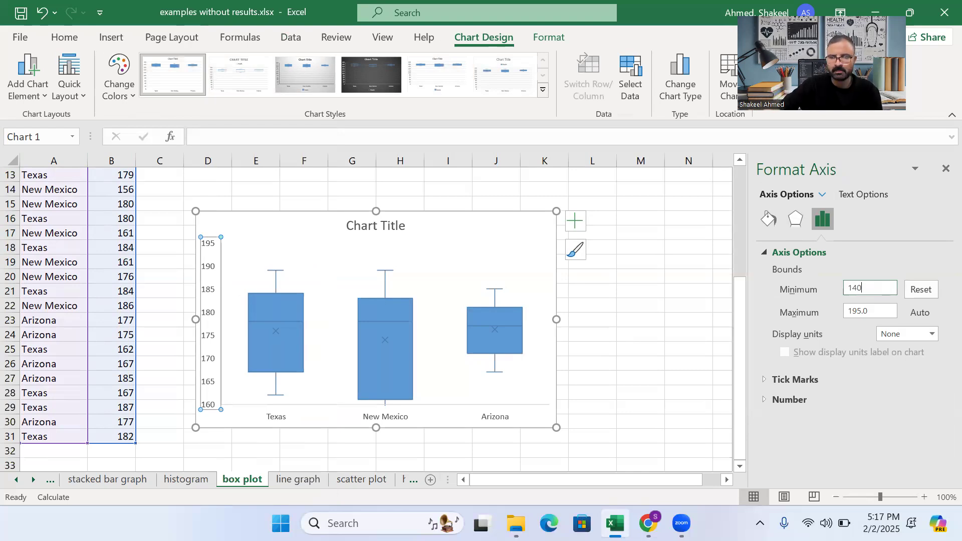
click(666, 350)
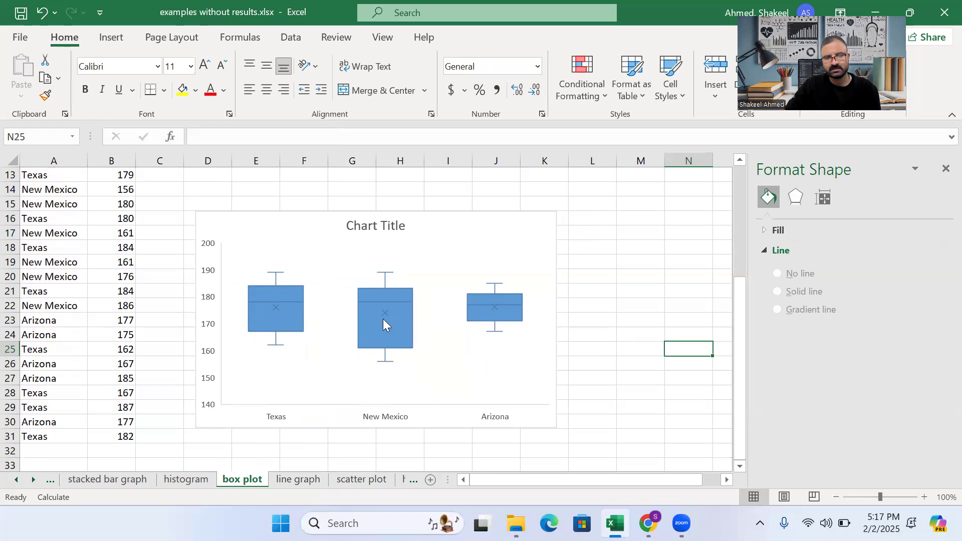
Add data labels, axis titles and a legend to the box plot
click(479, 255)
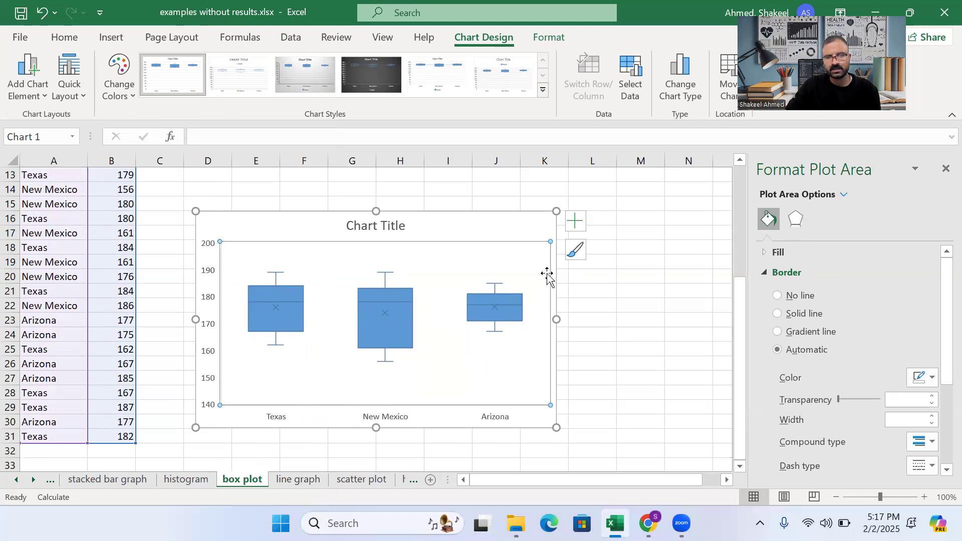
click(577, 225)
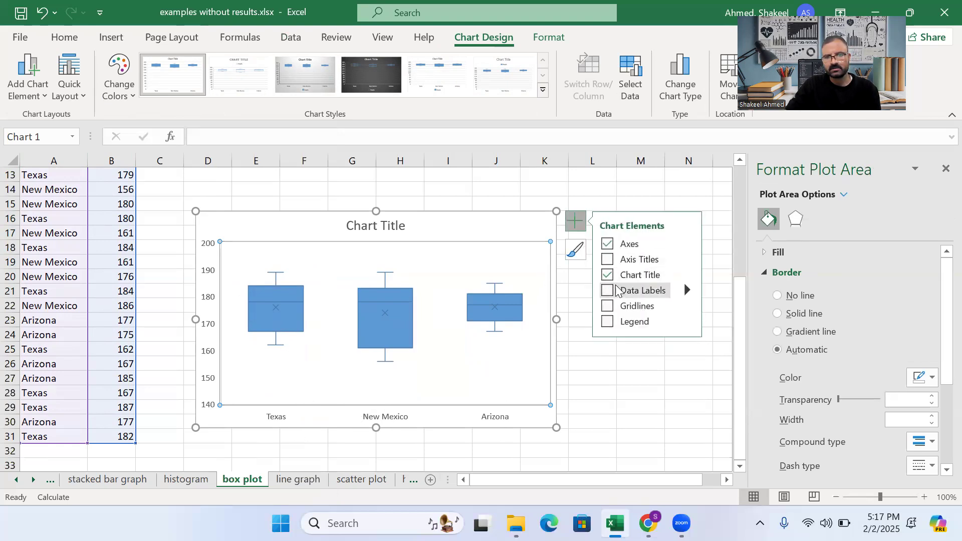
click(609, 293)
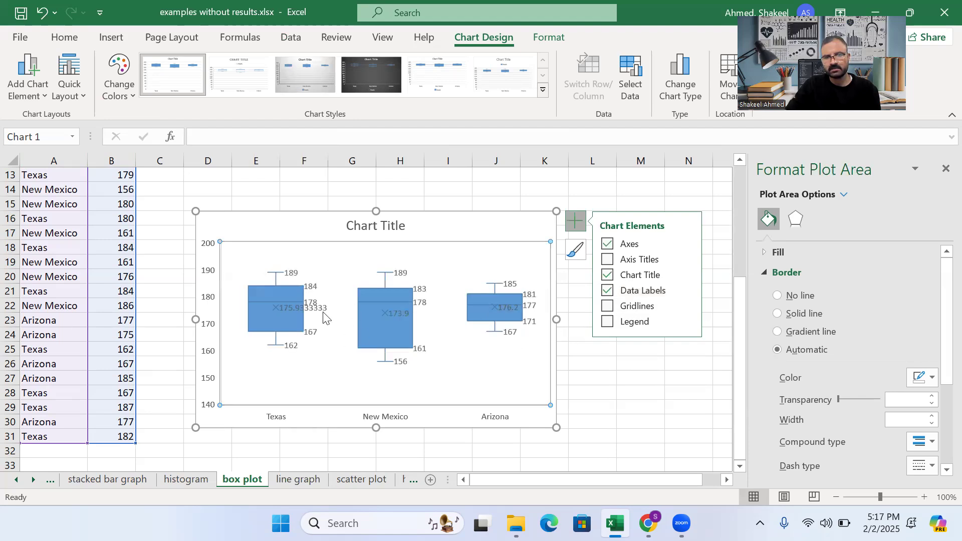
click(608, 260)
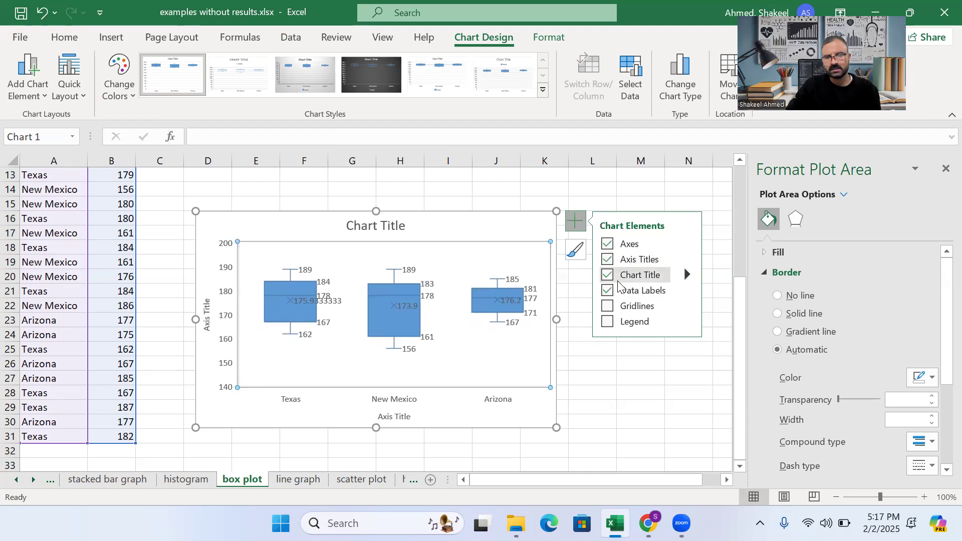
click(612, 322)
click(504, 254)
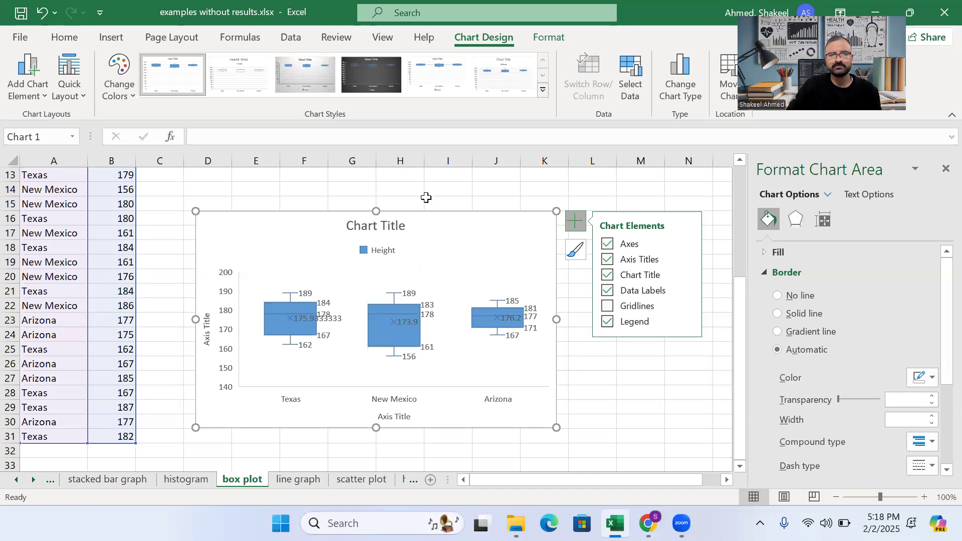
Switch to the line graph worksheet
click(298, 479)
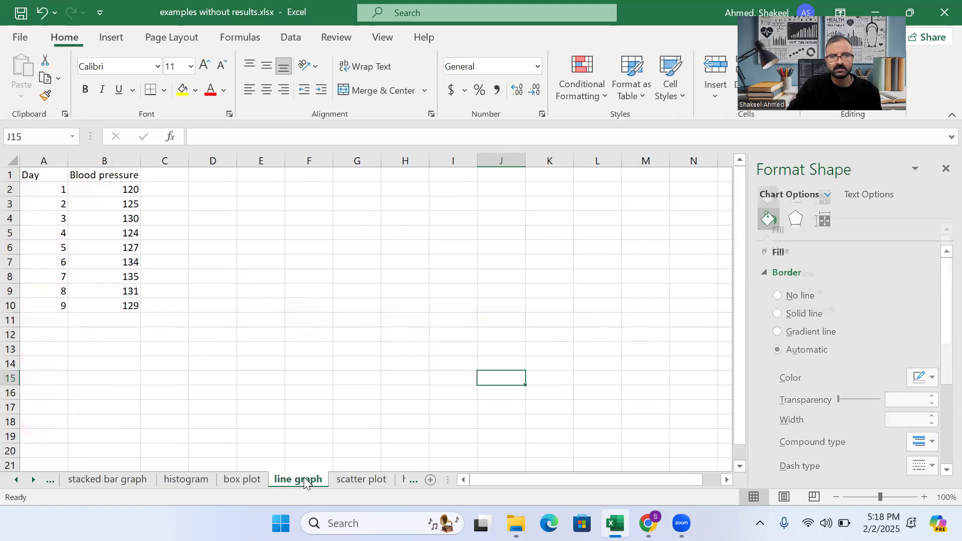
drag(48, 177, 103, 301)
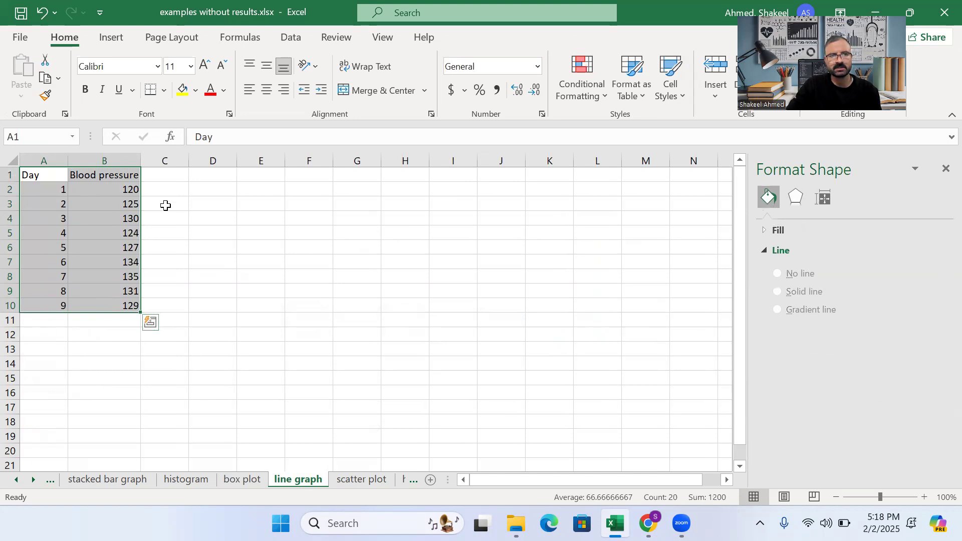
click(110, 37)
click(396, 75)
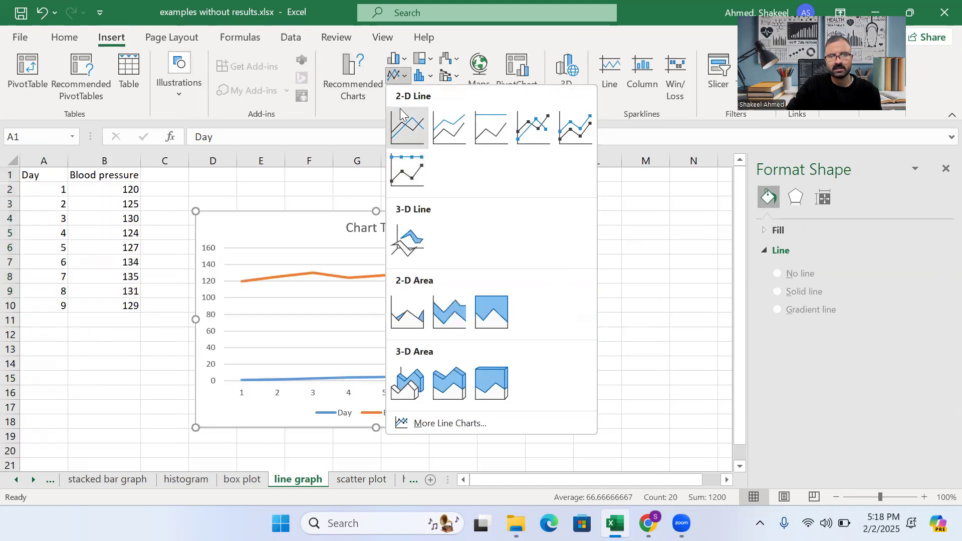
click(301, 225)
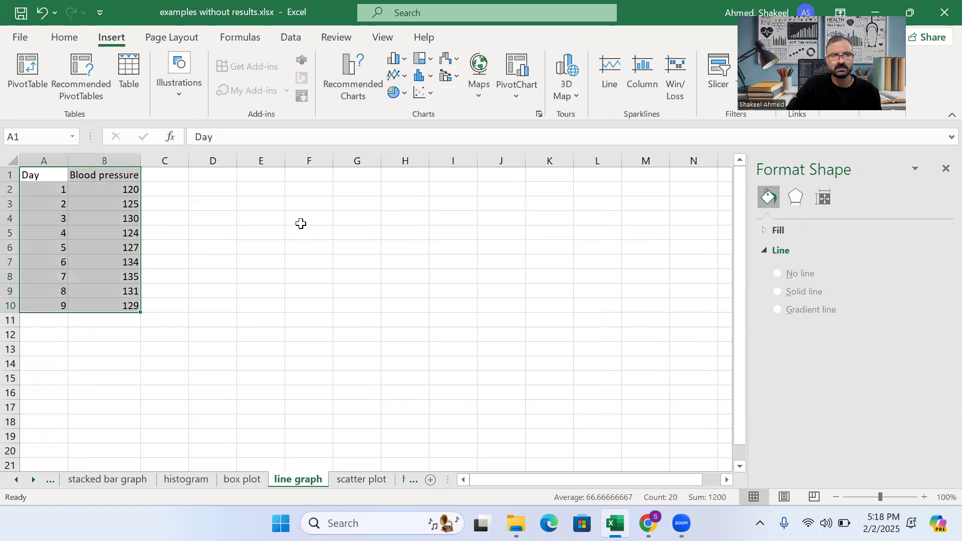
drag(178, 227, 180, 224)
Insert the recommended scatter chart with connected points from the Blood pressure column, B1:B10
drag(97, 174, 102, 300)
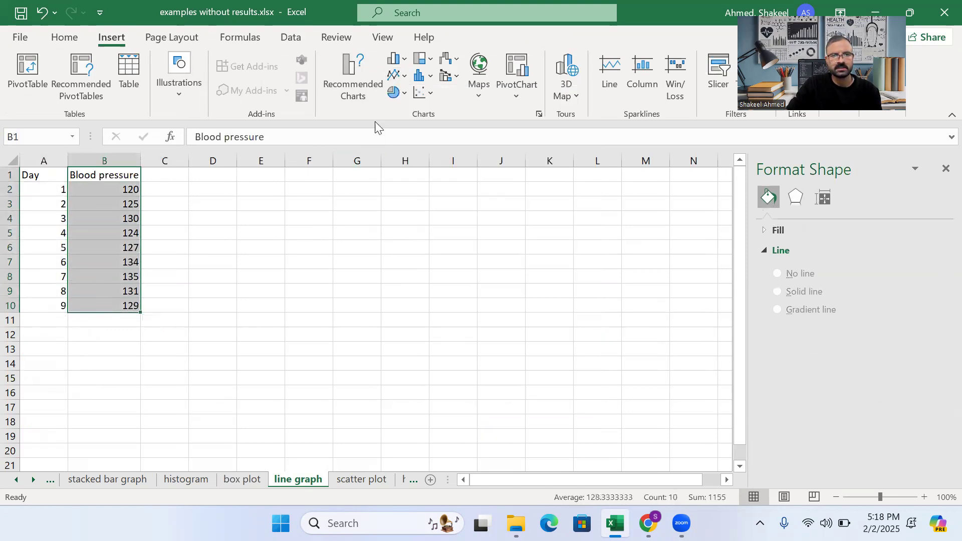
click(352, 77)
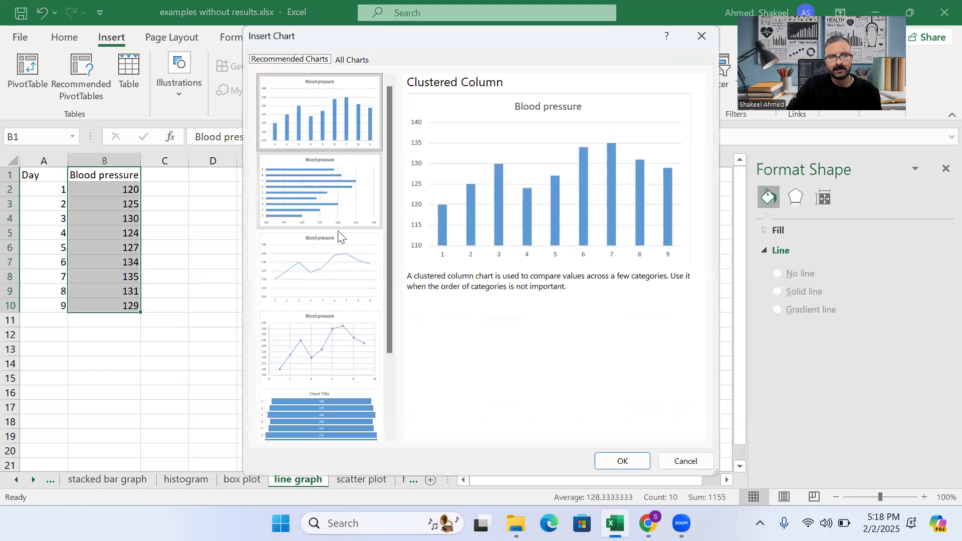
click(326, 334)
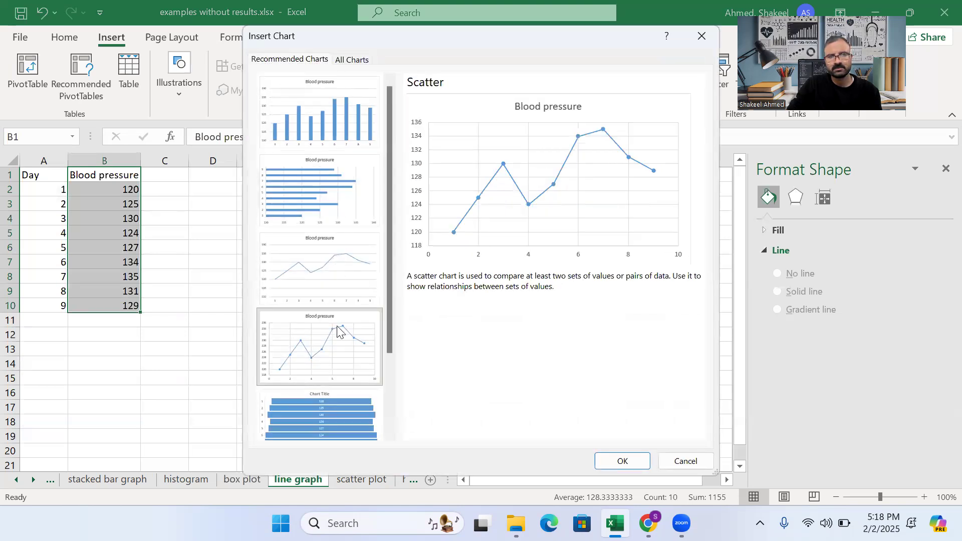
click(622, 461)
Set the Blood pressure series' X values to the day numbers in A2:A10 through the chart's data source
click(522, 393)
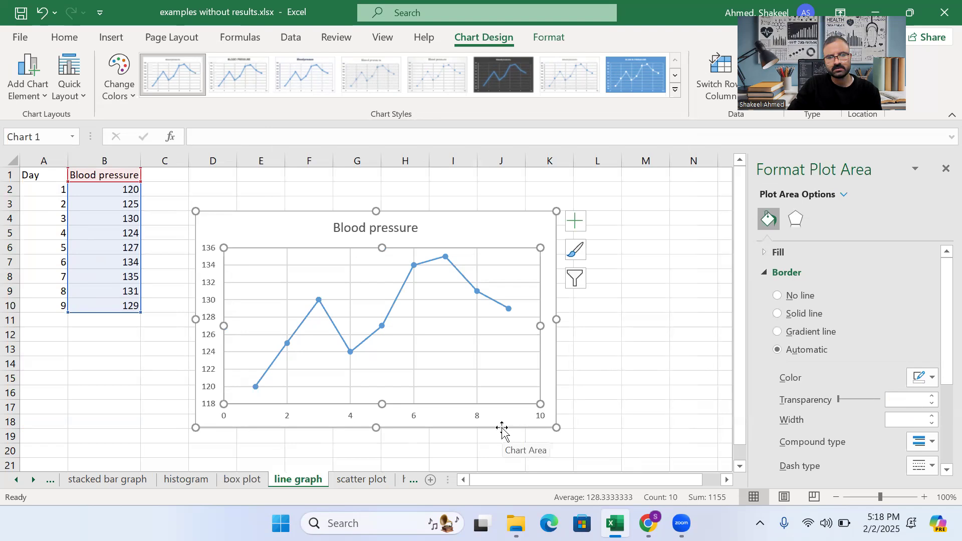
click(394, 416)
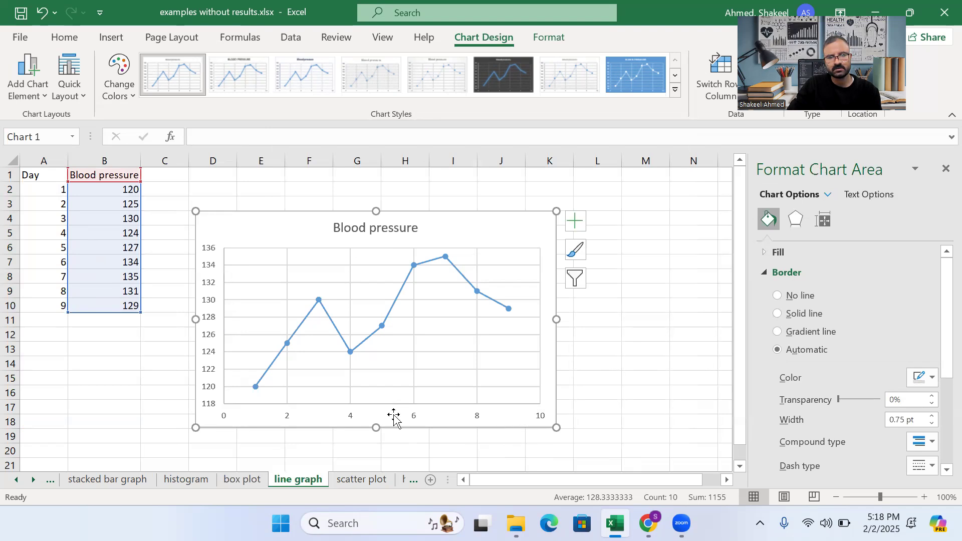
click(612, 428)
click(490, 426)
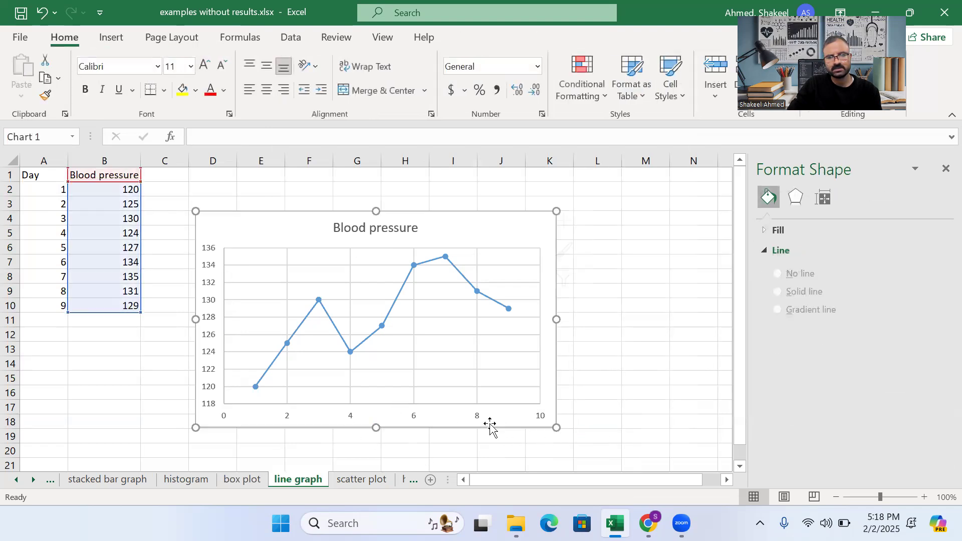
right_click(479, 415)
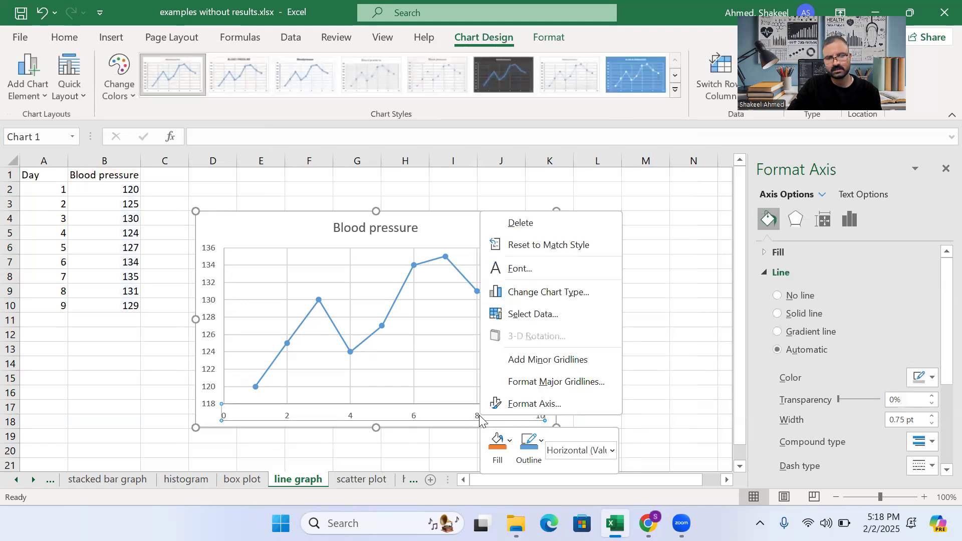
click(539, 315)
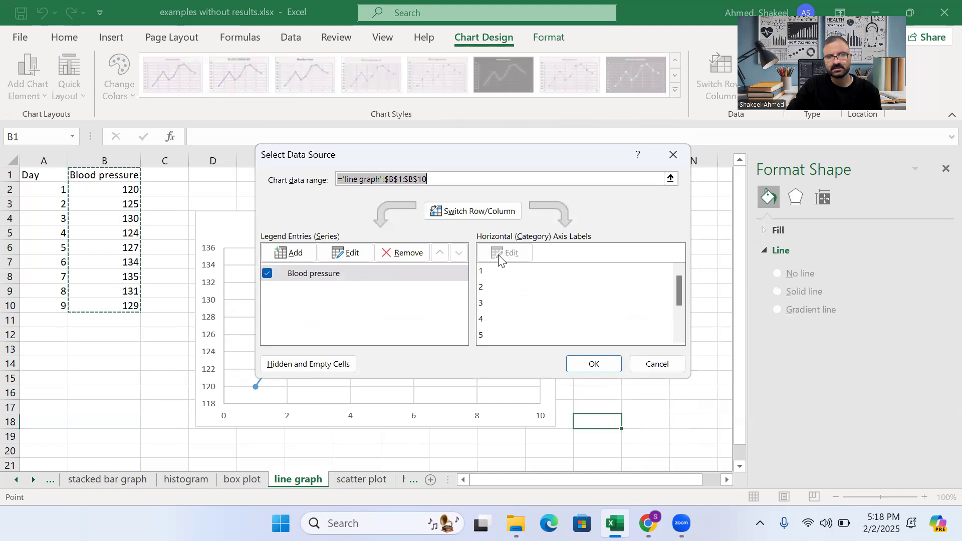
scroll(489, 311, down, 3)
scroll(488, 311, up, 3)
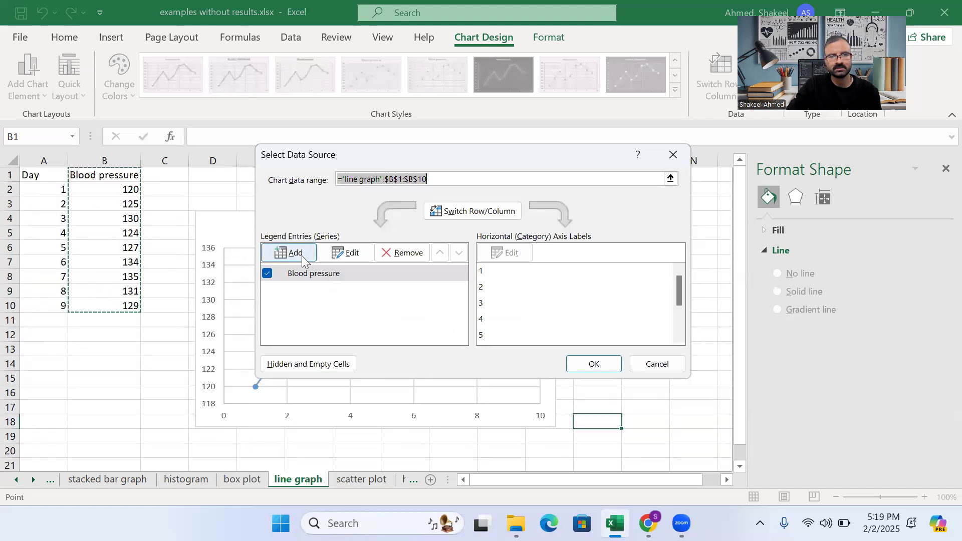
click(342, 253)
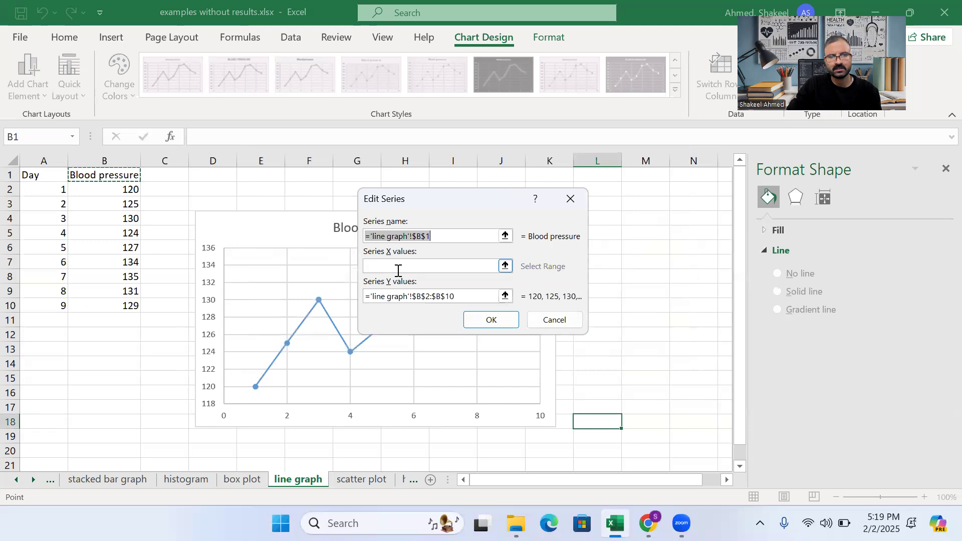
click(398, 270)
drag(52, 188, 37, 307)
click(467, 325)
click(593, 364)
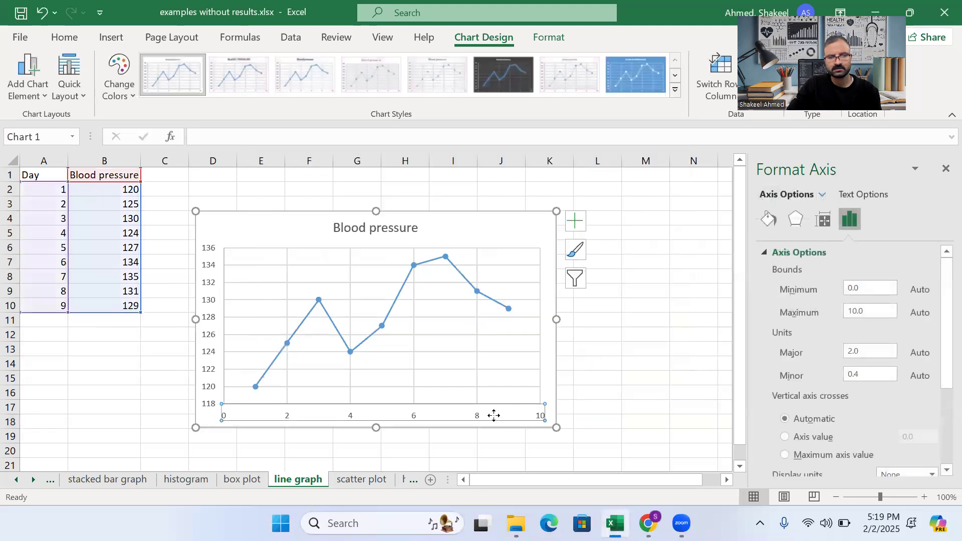
click(480, 423)
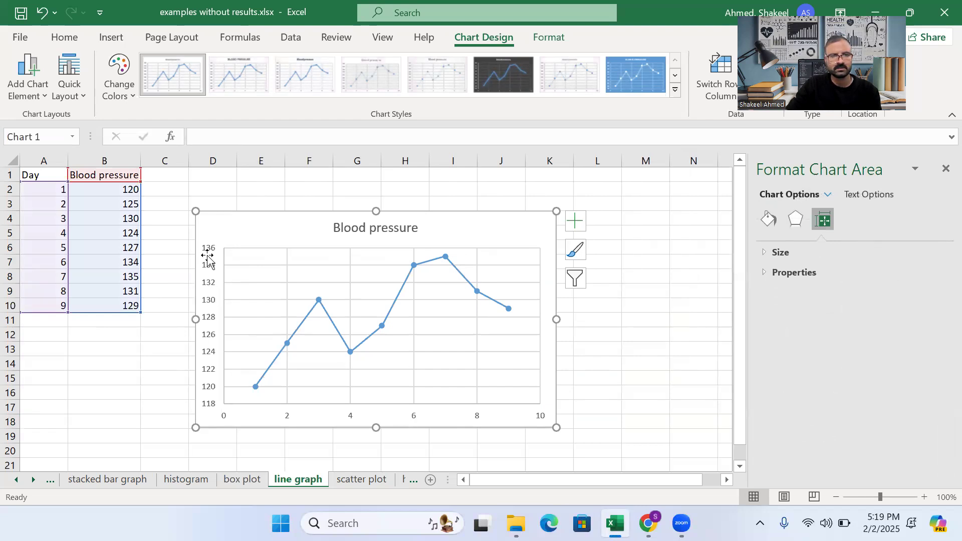
click(277, 190)
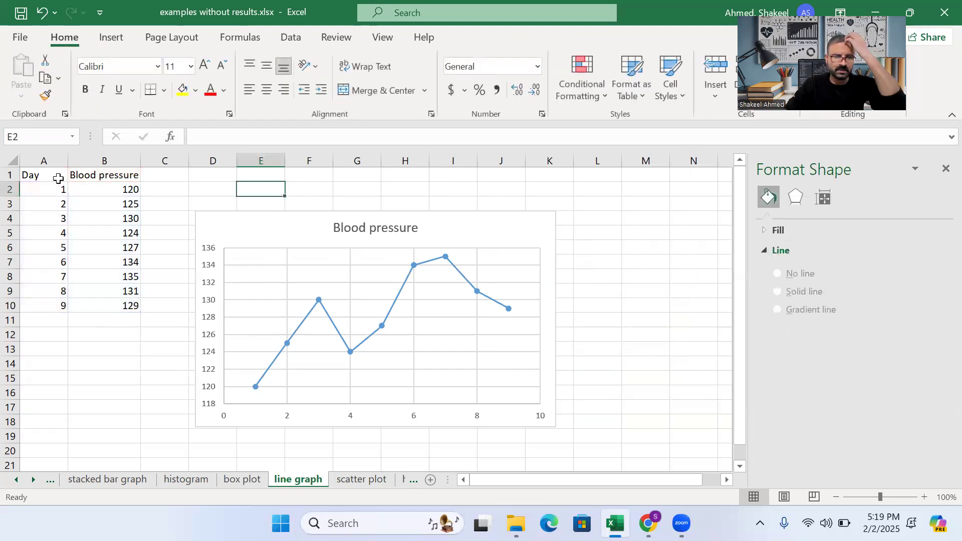
Insert the recommended Line chart from the Day and Blood pressure data in A1:B10
click(44, 174)
drag(44, 174, 100, 299)
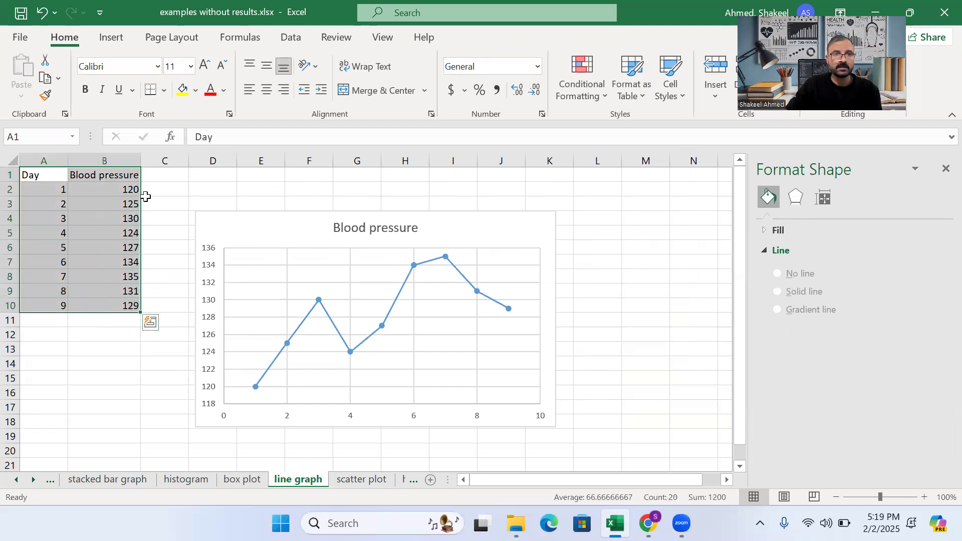
click(110, 38)
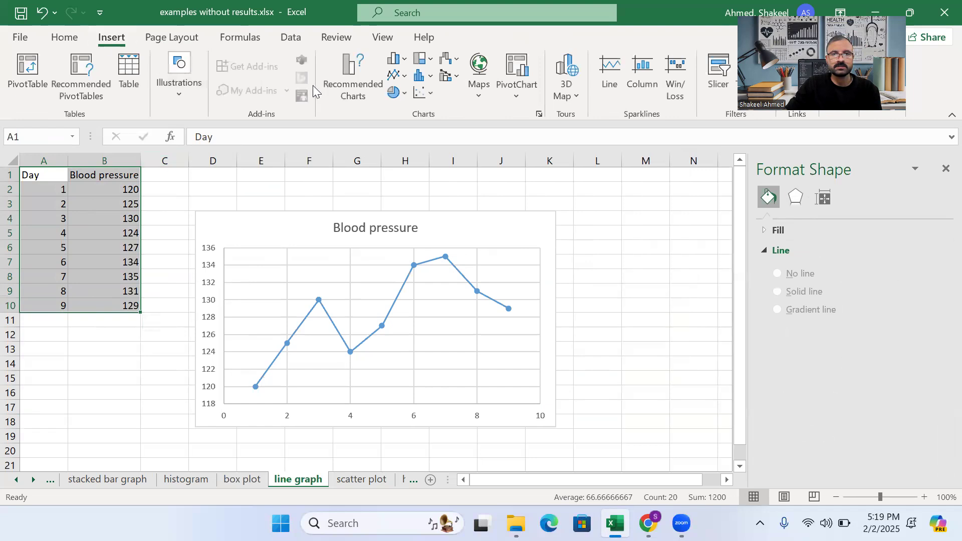
click(355, 85)
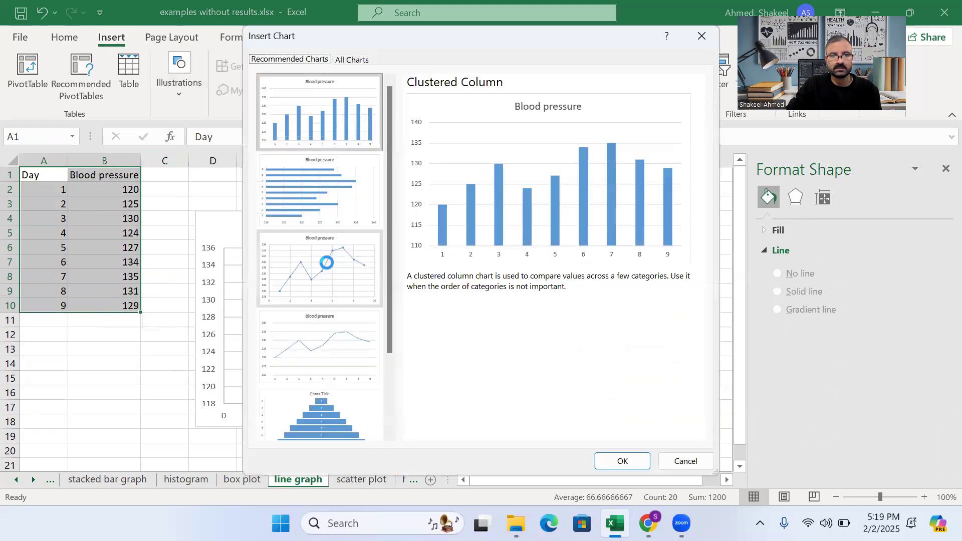
click(326, 263)
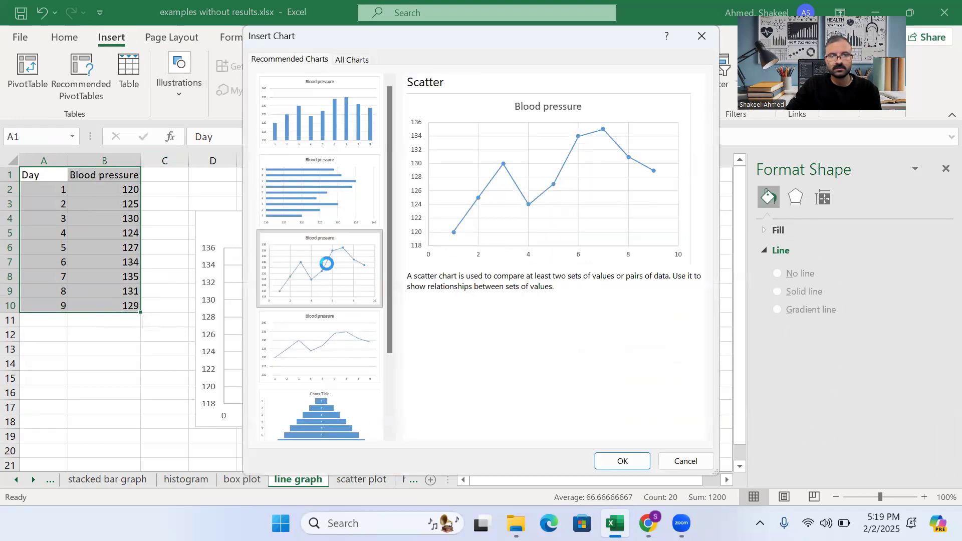
click(312, 342)
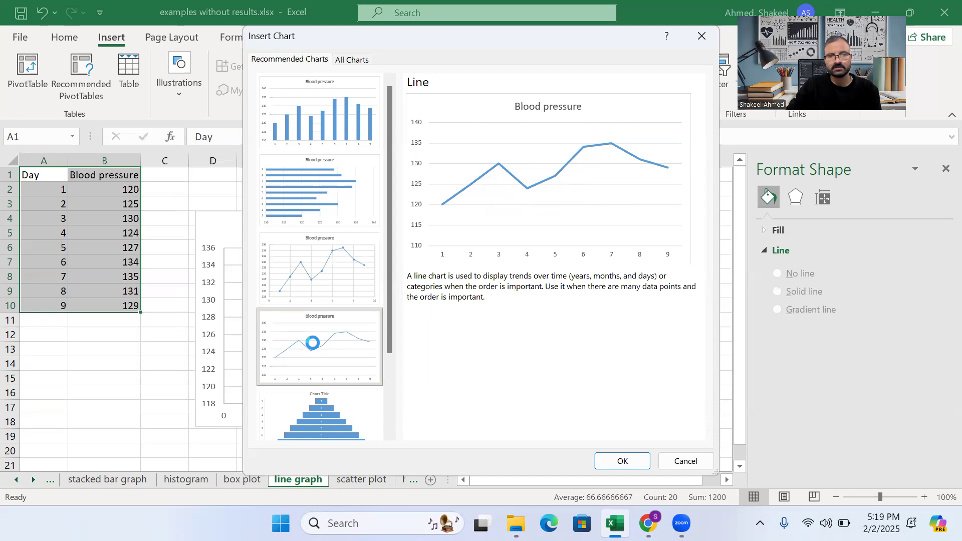
click(626, 460)
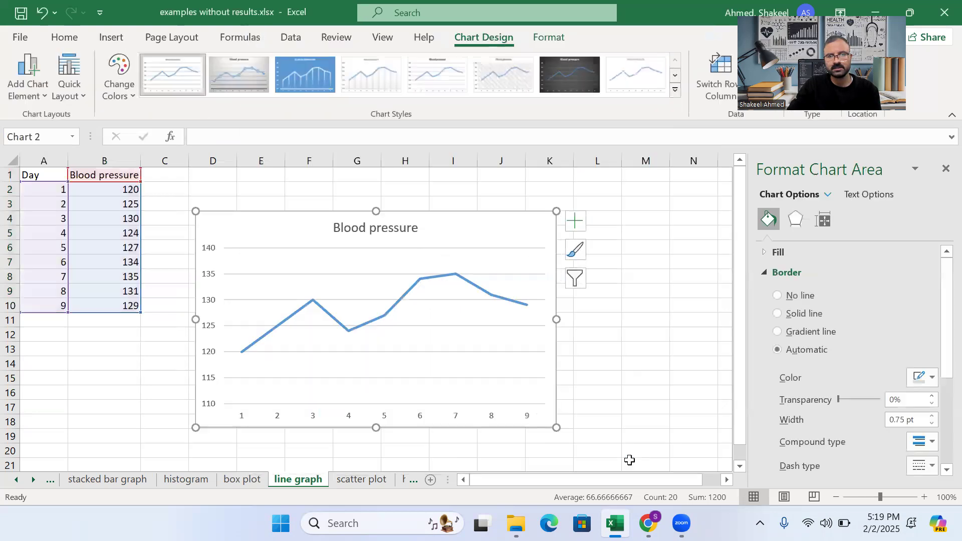
Add a data table, axis titles, error bars and a trendline to the blood pressure line chart
click(400, 305)
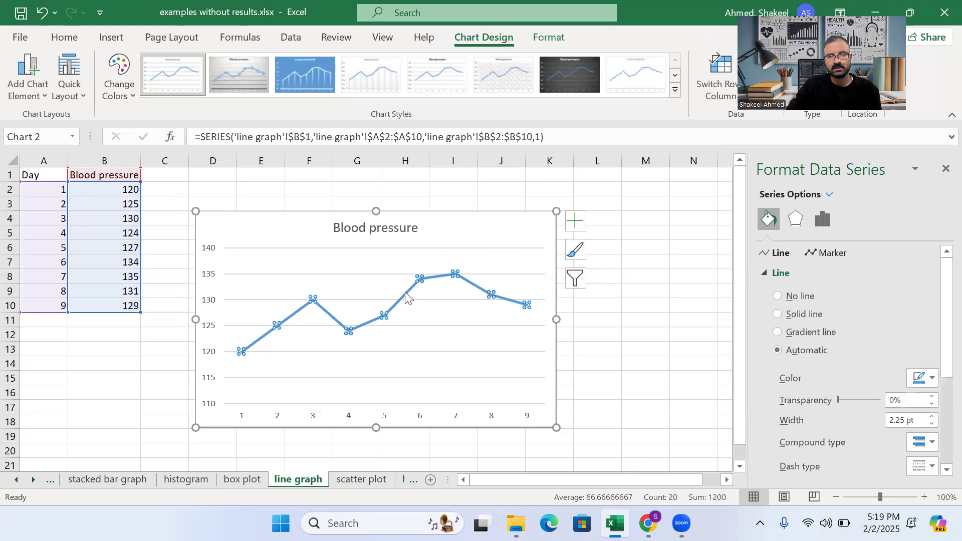
click(574, 224)
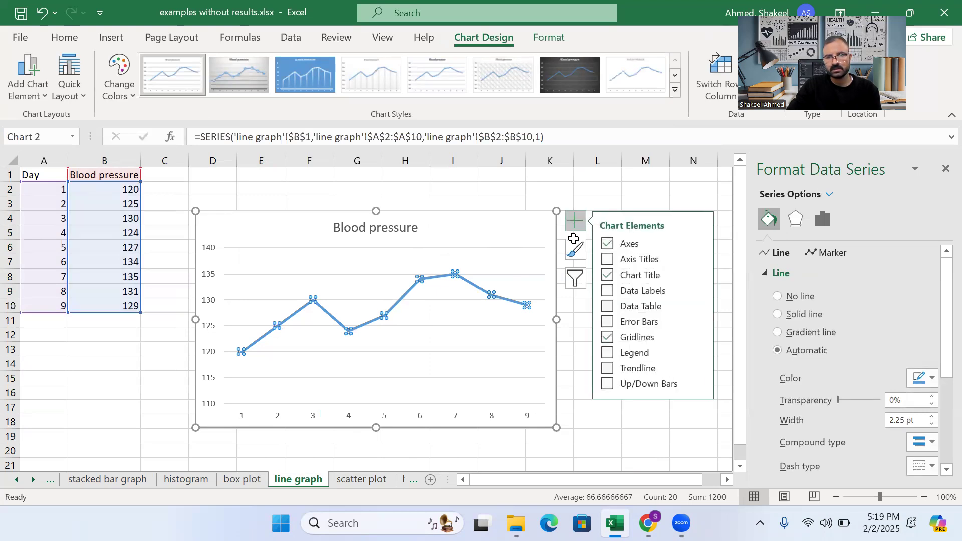
click(608, 308)
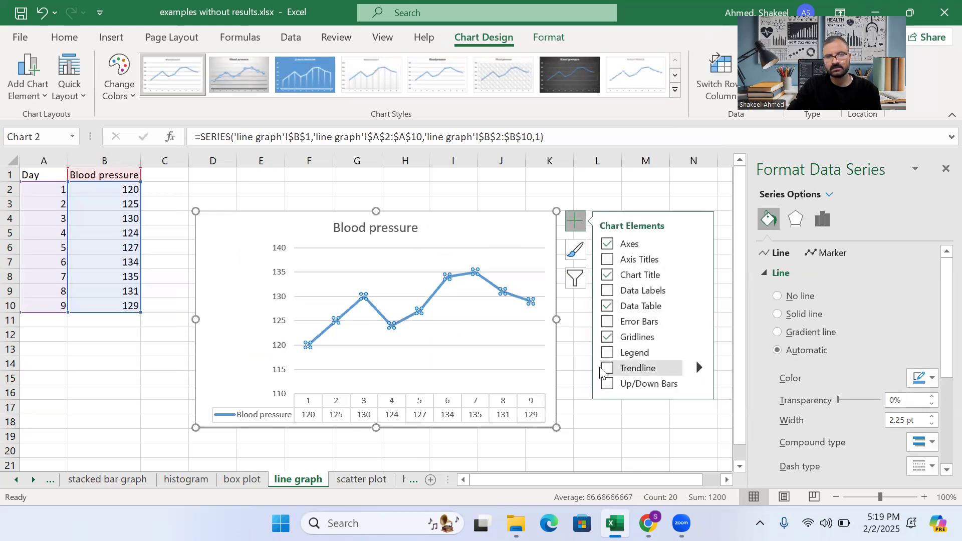
click(500, 345)
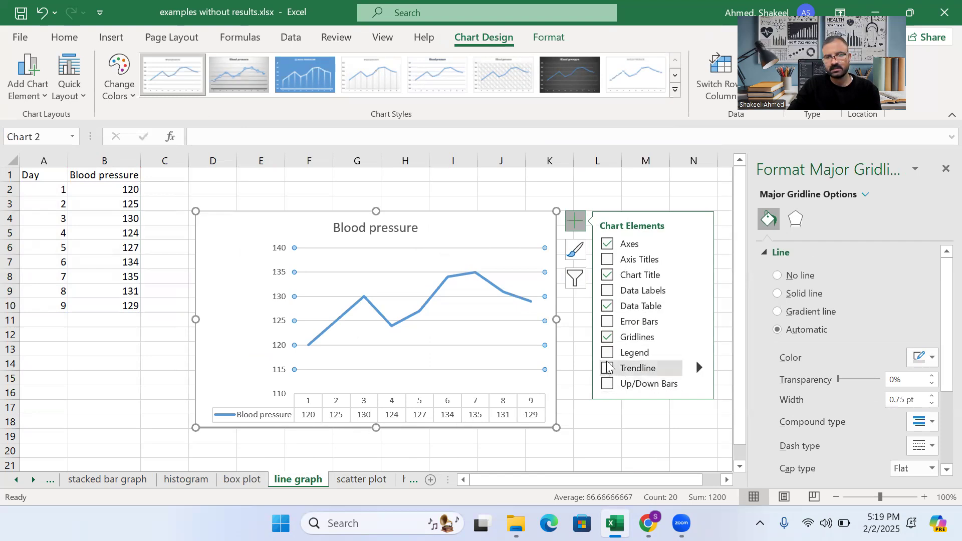
click(608, 260)
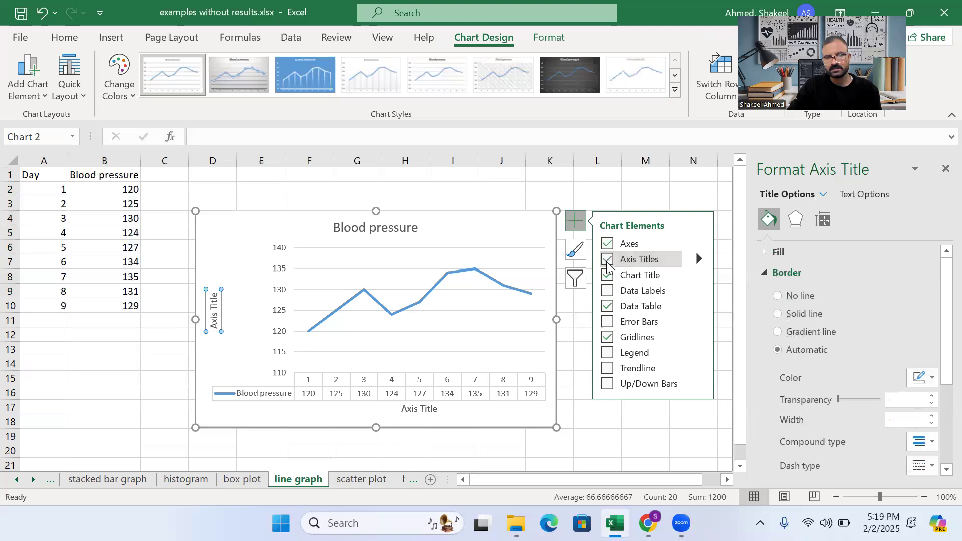
click(607, 322)
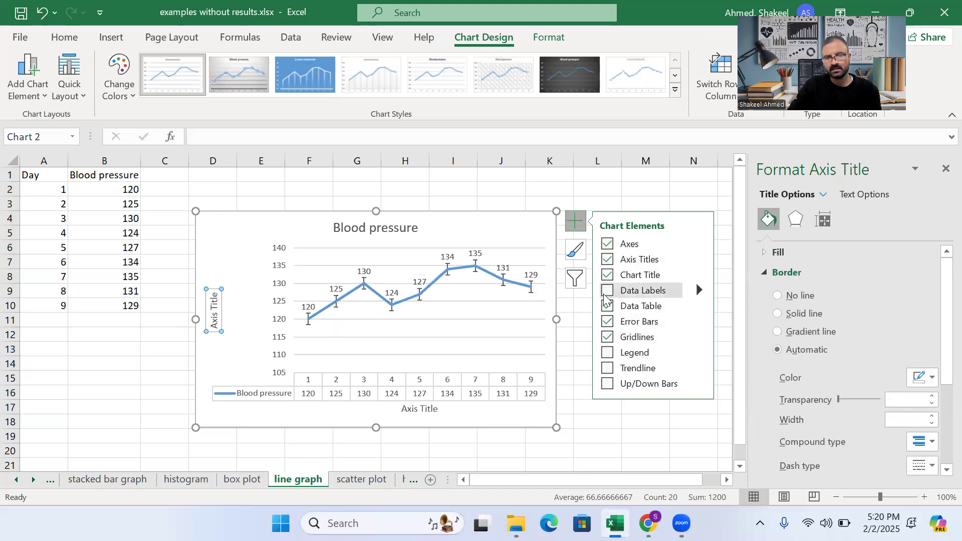
click(607, 373)
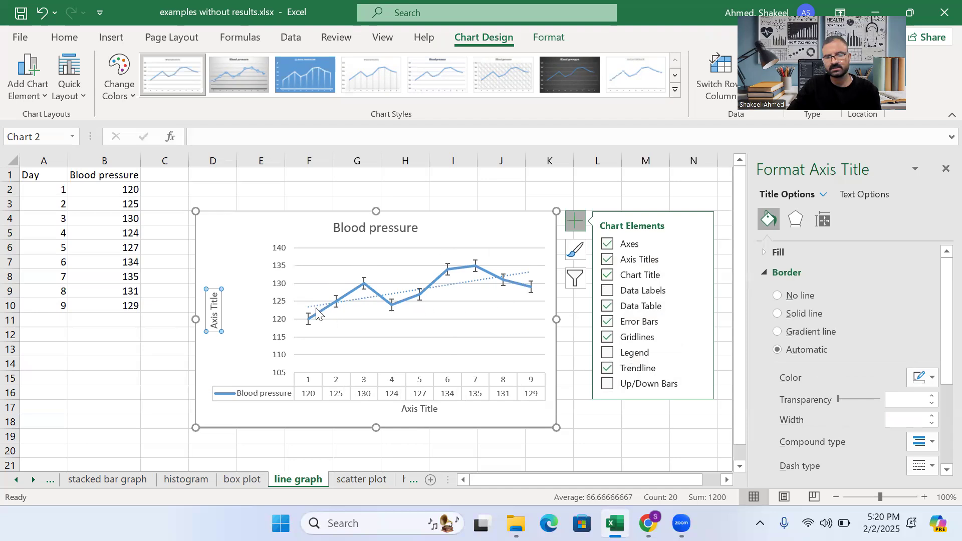
click(481, 202)
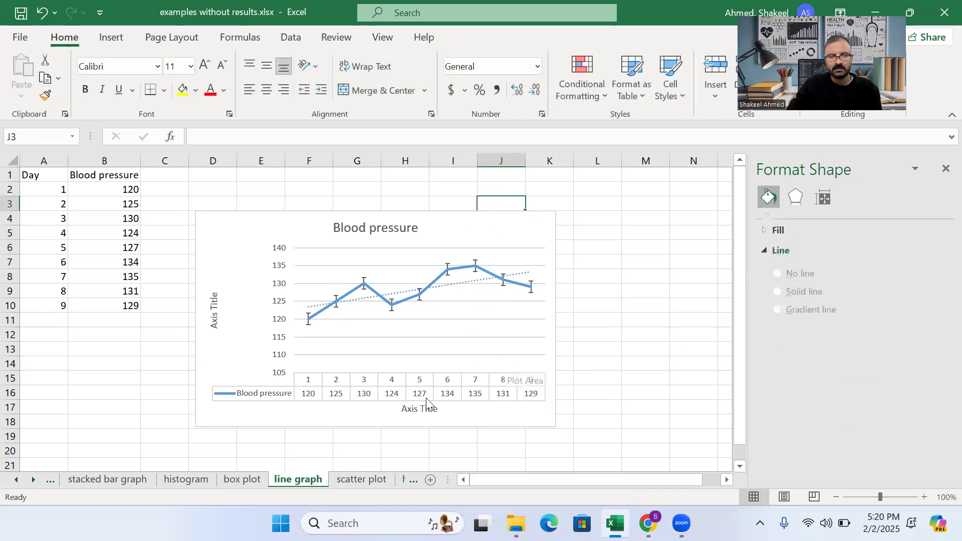
Insert a markers-only scatter chart from the Height and Weight data in A1:B31 on the scatter plot sheet
click(355, 477)
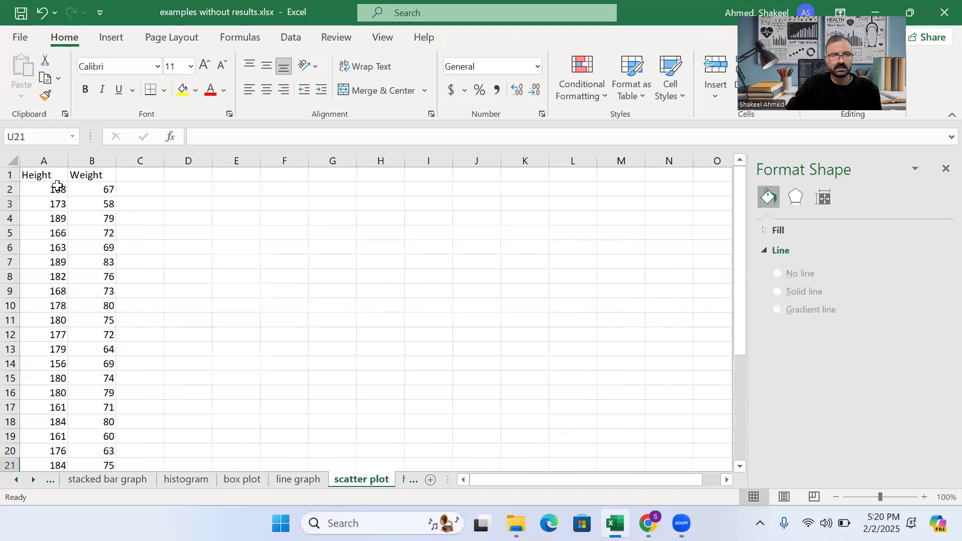
drag(48, 178, 83, 419)
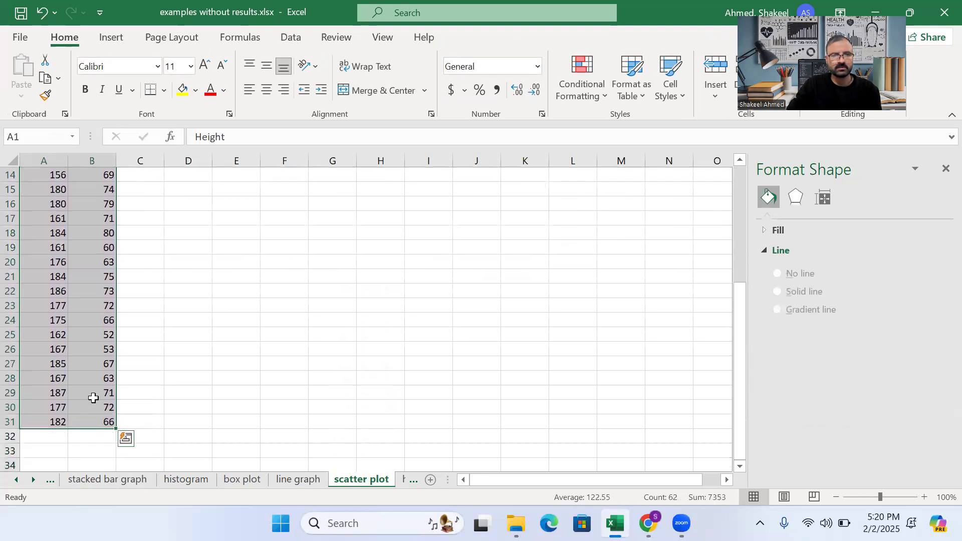
click(107, 42)
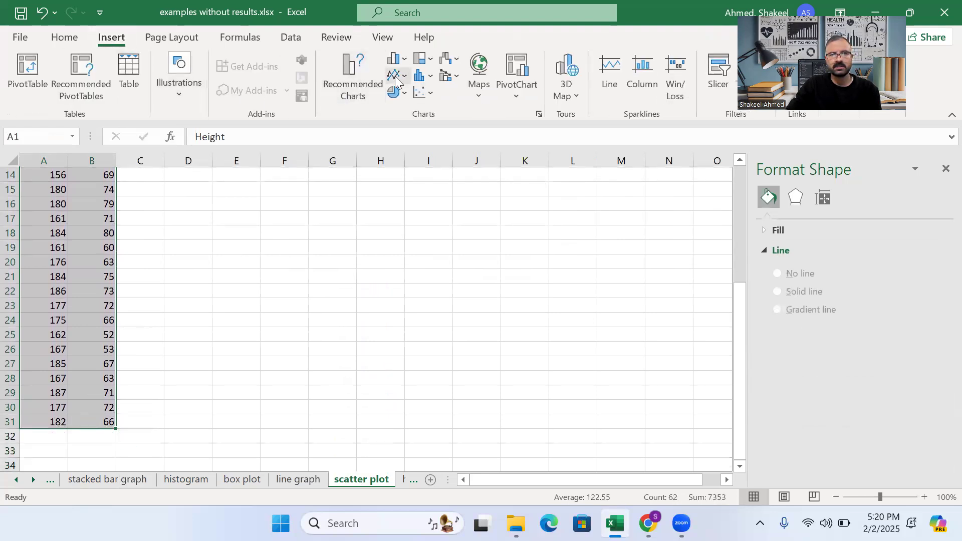
click(421, 94)
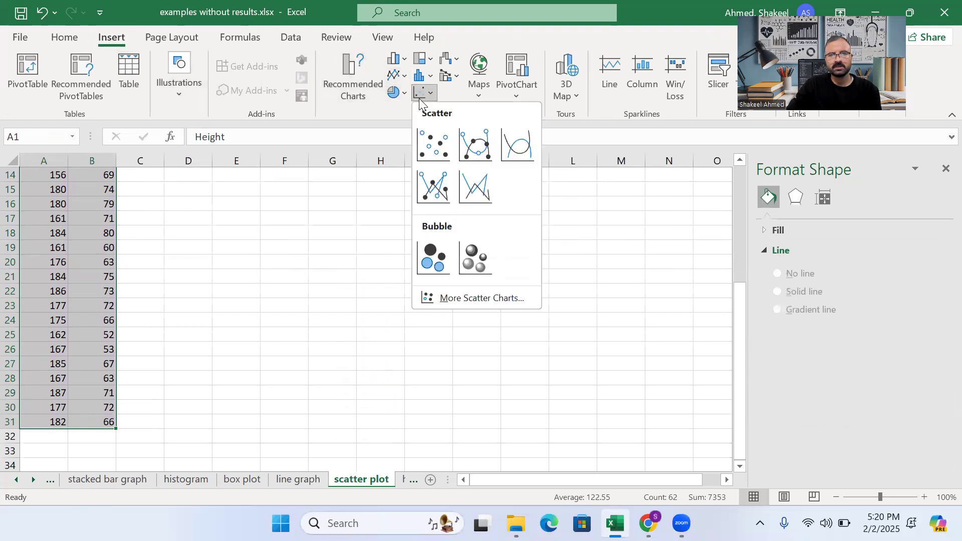
click(425, 148)
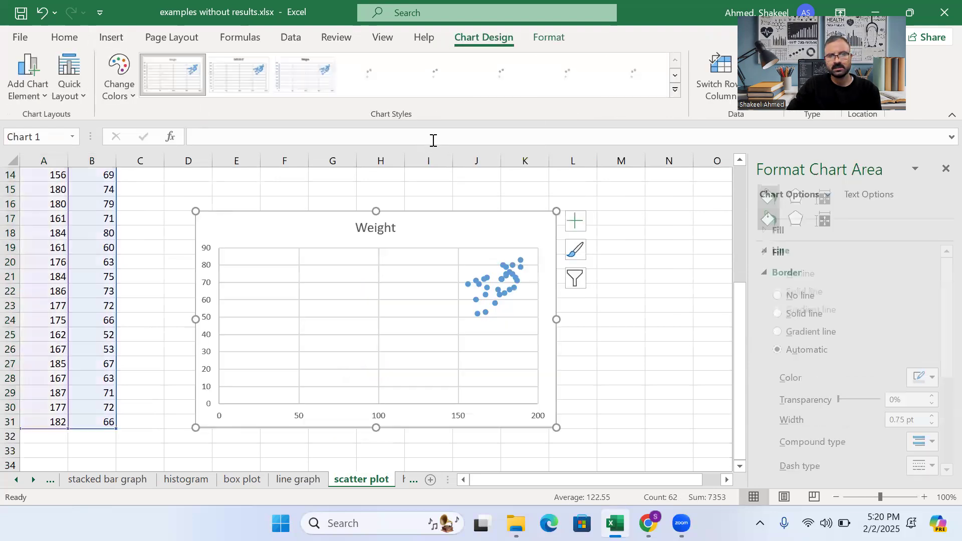
Delete the horizontal and vertical major gridlines from the Weight scatter chart
click(371, 323)
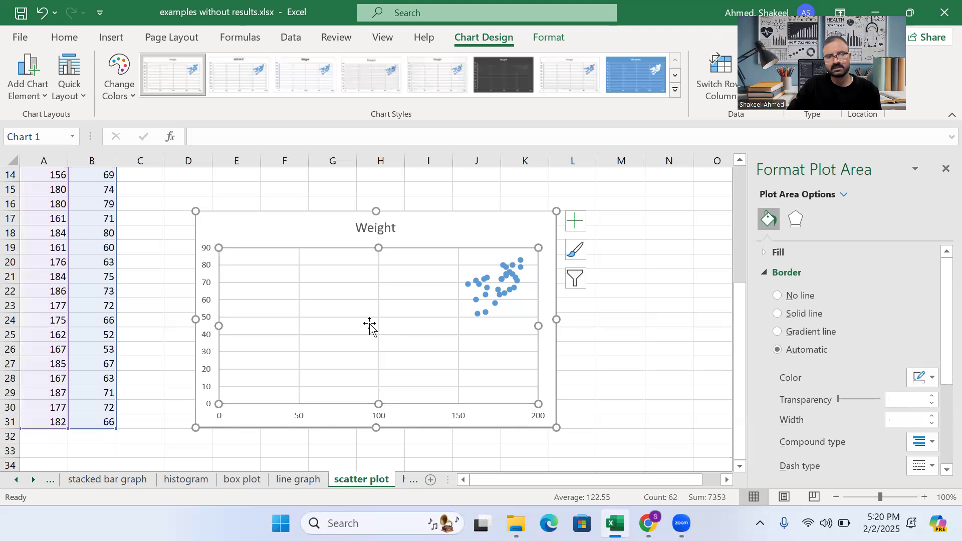
right_click(370, 322)
click(351, 325)
click(524, 335)
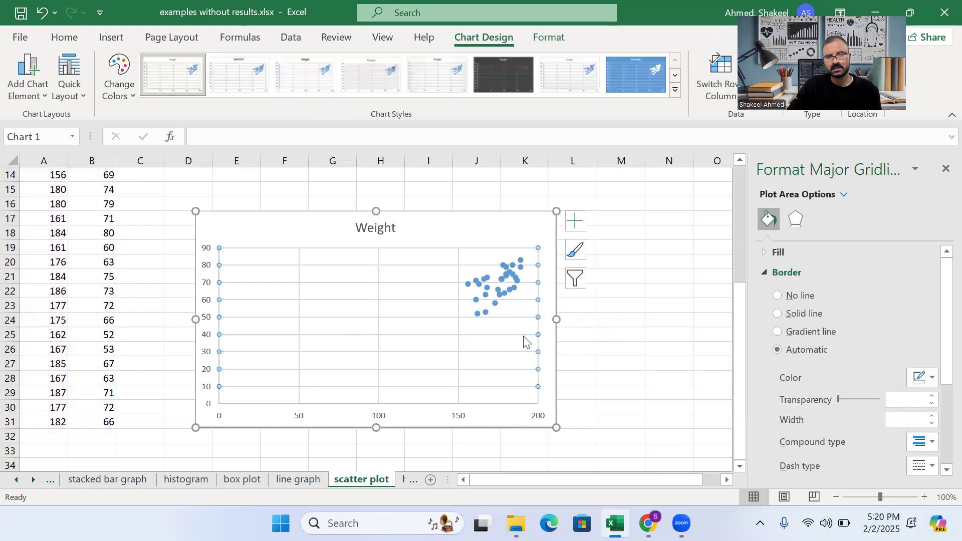
right_click(524, 340)
click(542, 346)
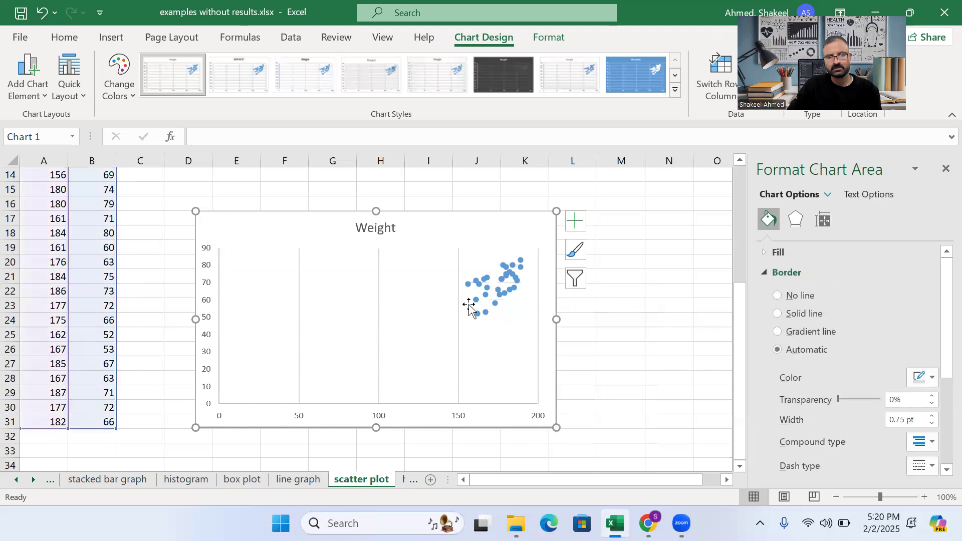
click(459, 267)
right_click(459, 266)
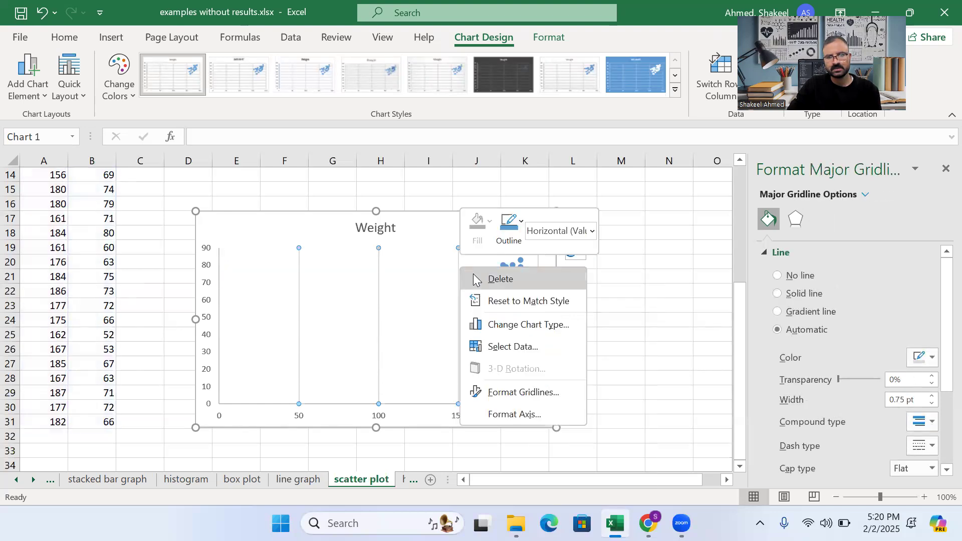
click(473, 275)
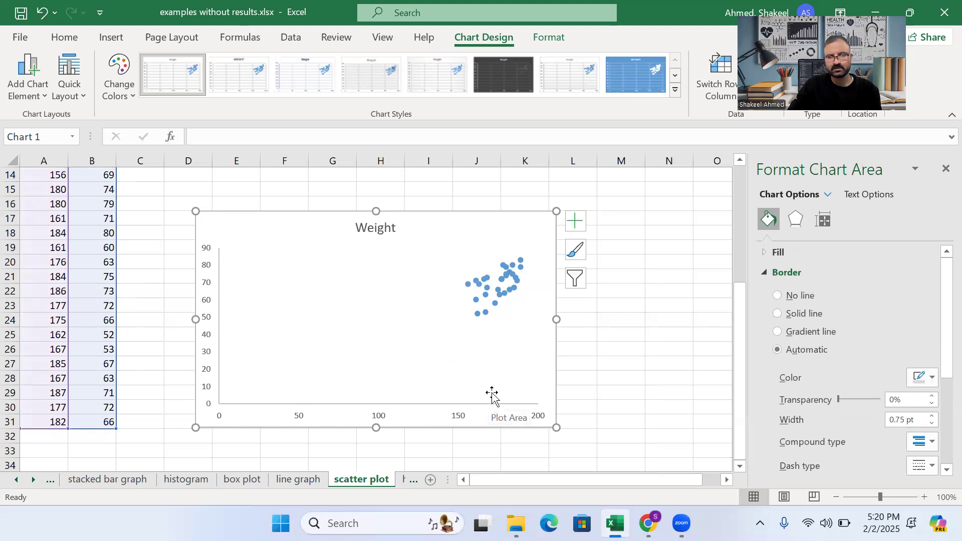
Set the minimum bound of the scatter chart's horizontal axis to 140
click(373, 416)
right_click(378, 420)
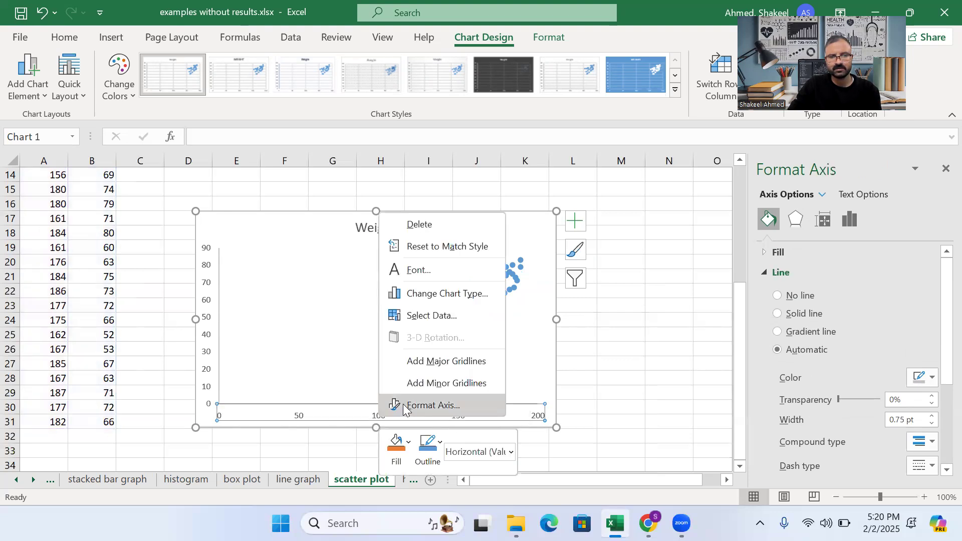
click(400, 404)
click(869, 289)
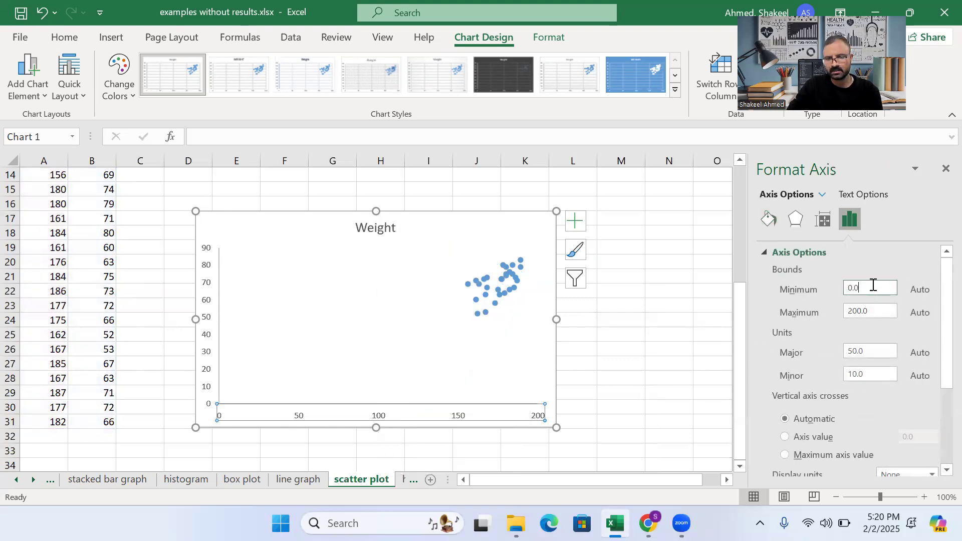
key(BackSpace)
key(BackSpace)
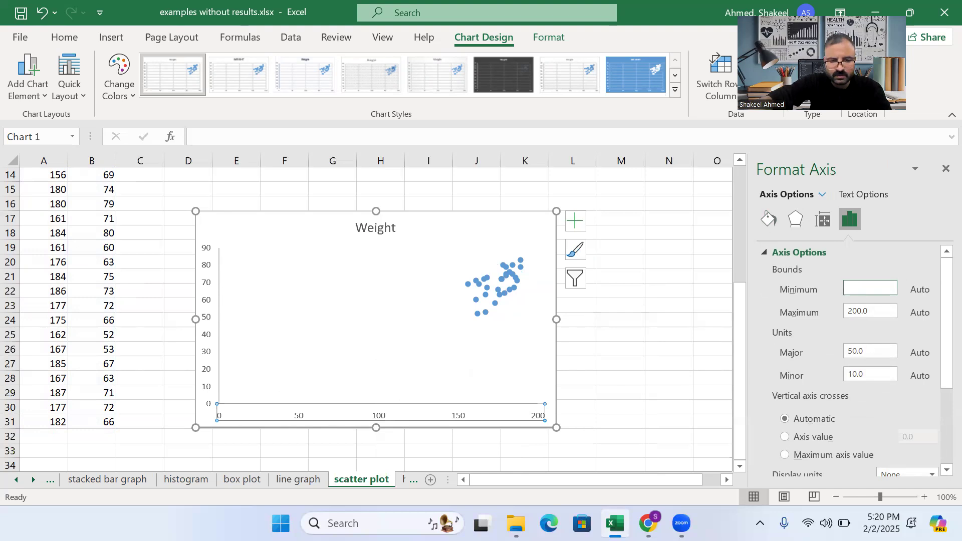
text(140)
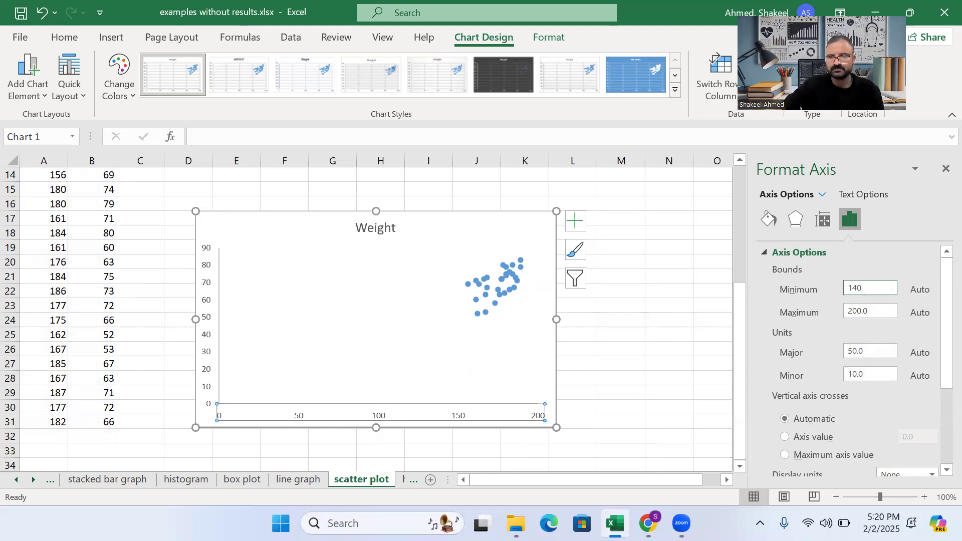
click(679, 418)
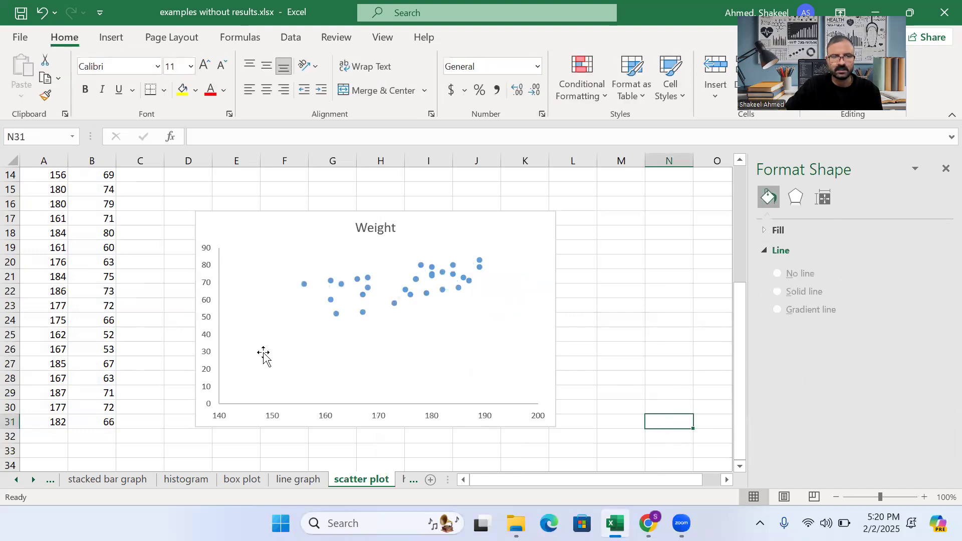
Set the minimum bound of the scatter chart's vertical axis to 40
click(209, 333)
right_click(209, 332)
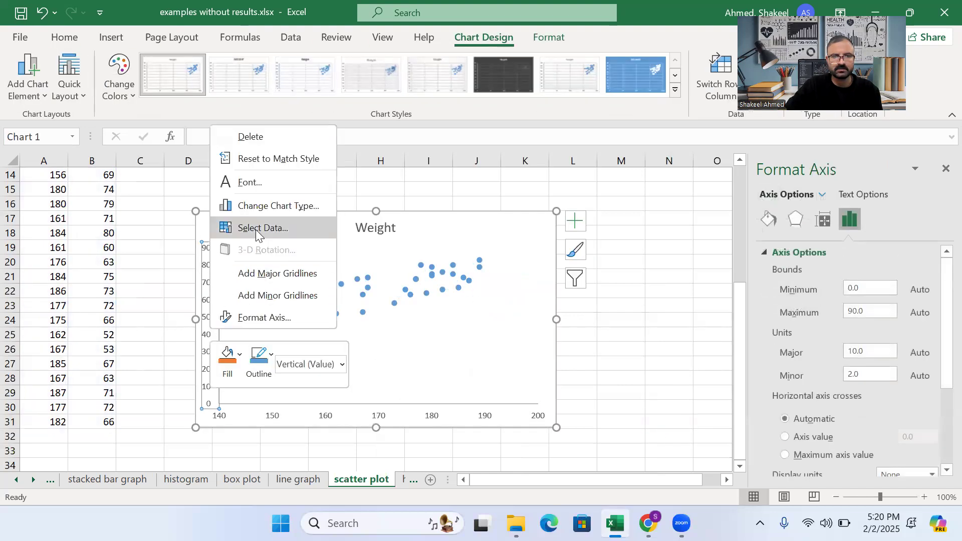
click(264, 318)
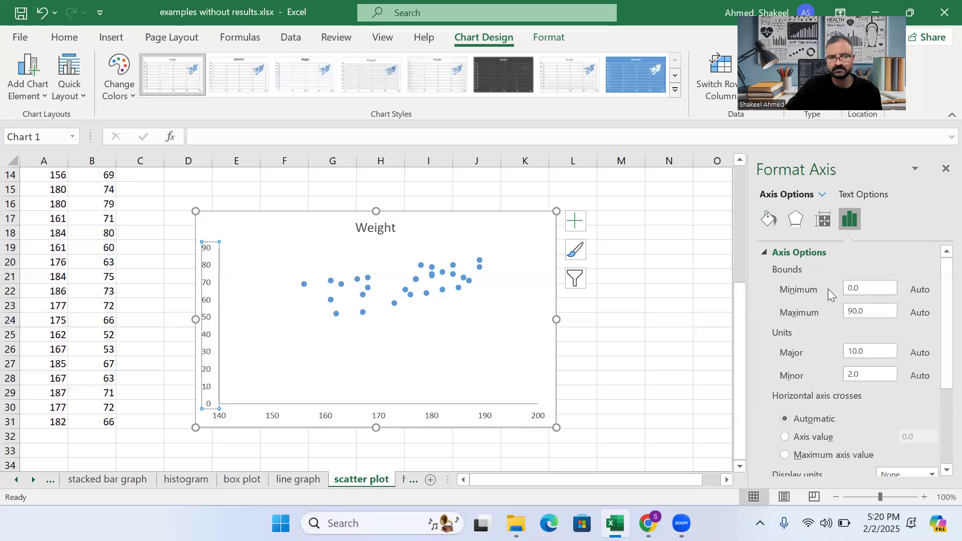
click(862, 289)
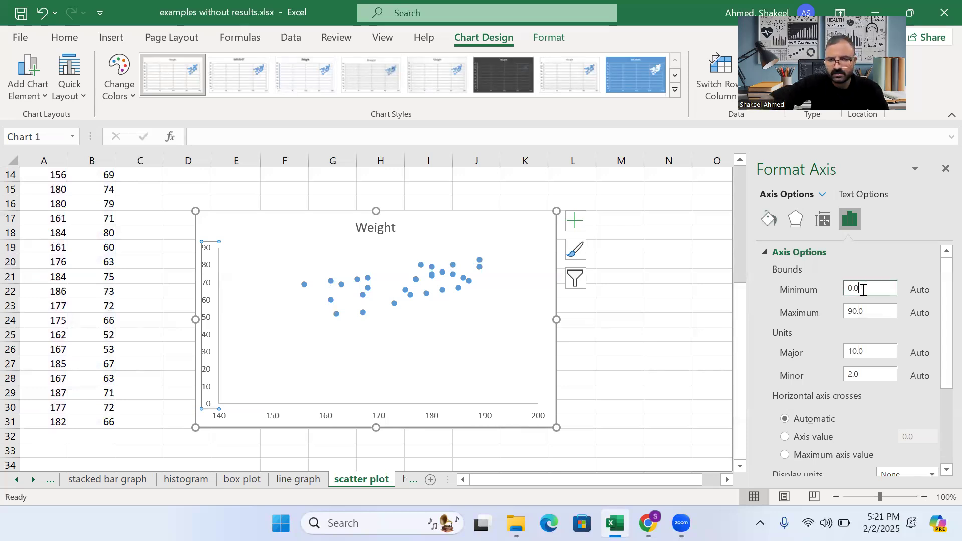
key(Return)
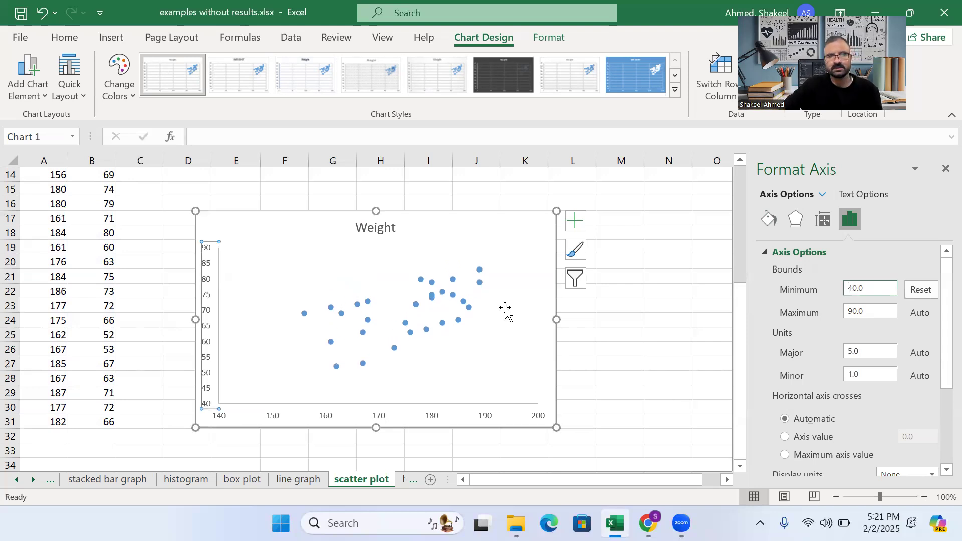
Add axis titles to both axes of the Weight scatter chart
click(322, 290)
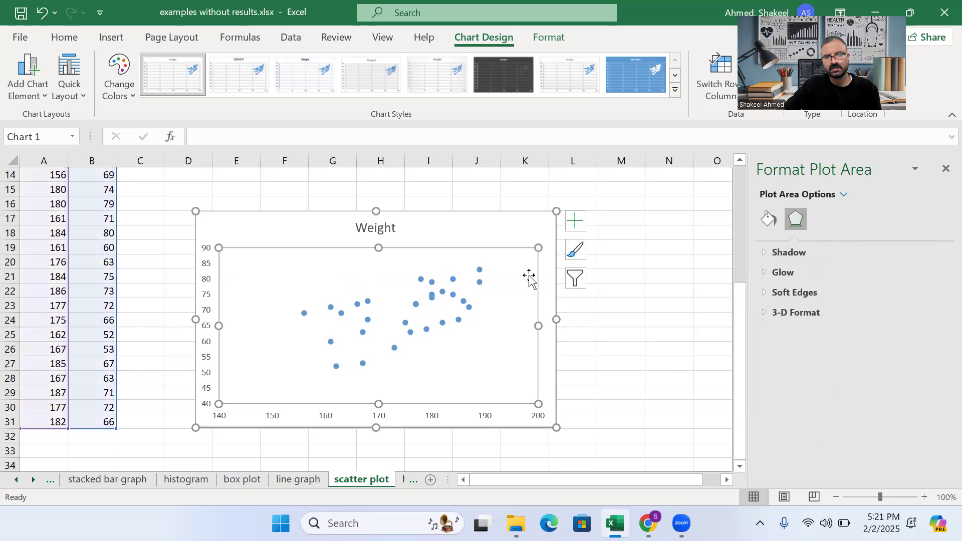
click(575, 221)
click(634, 259)
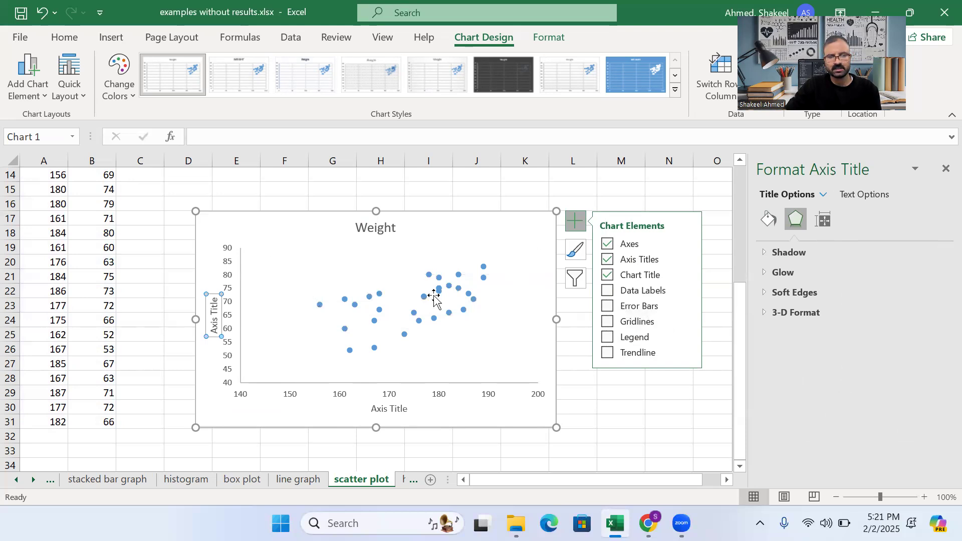
Apply a green-yellow-red color scale to the class counts in B2:E4 on the heat map sheet
click(34, 481)
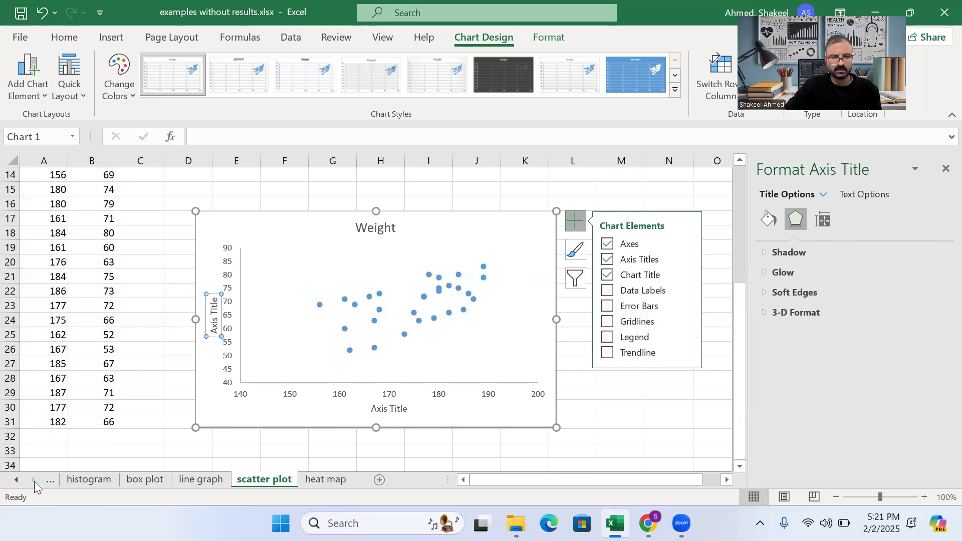
click(325, 480)
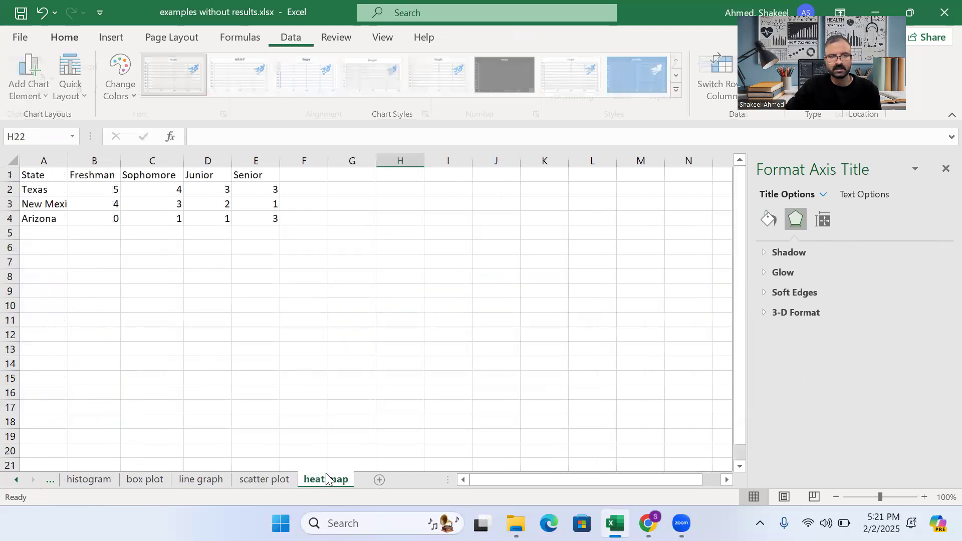
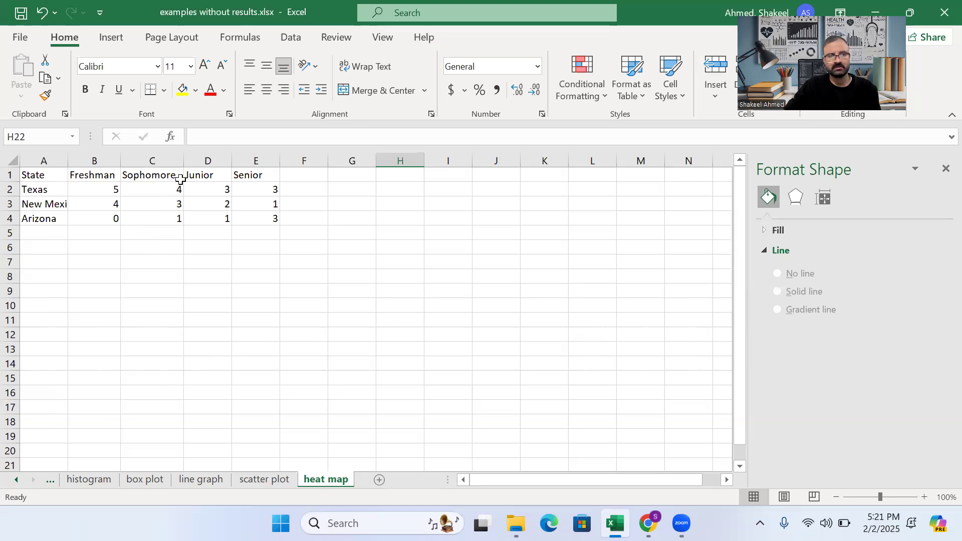
drag(99, 190, 267, 214)
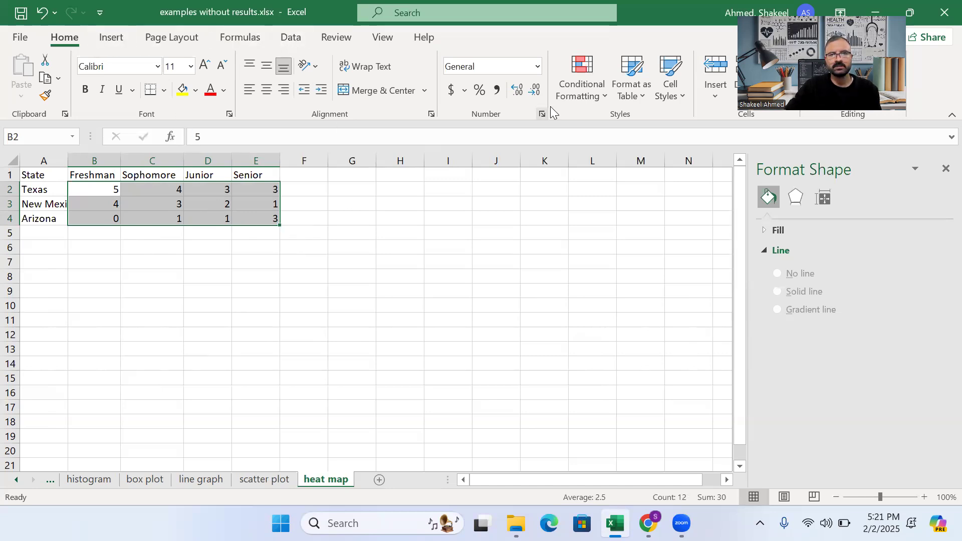
click(582, 82)
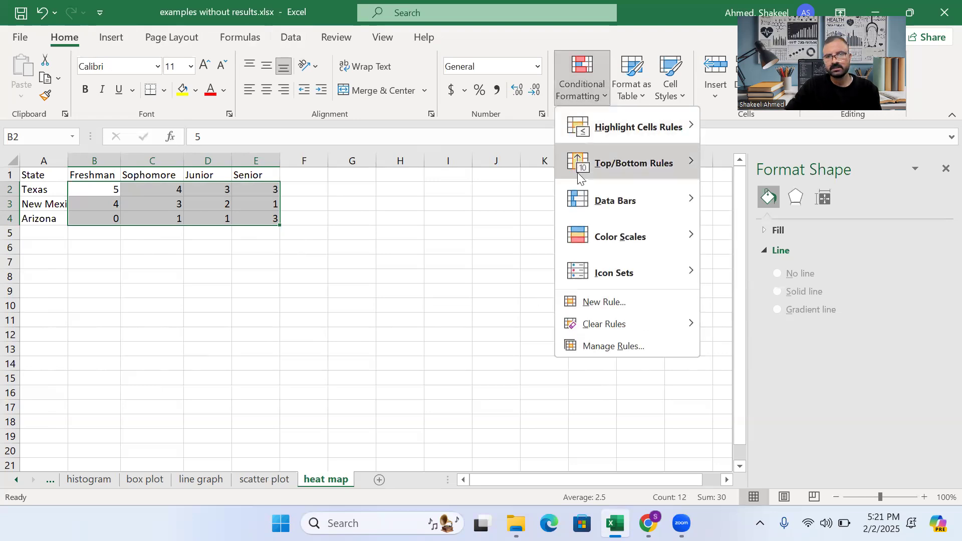
mouse_move(647, 242)
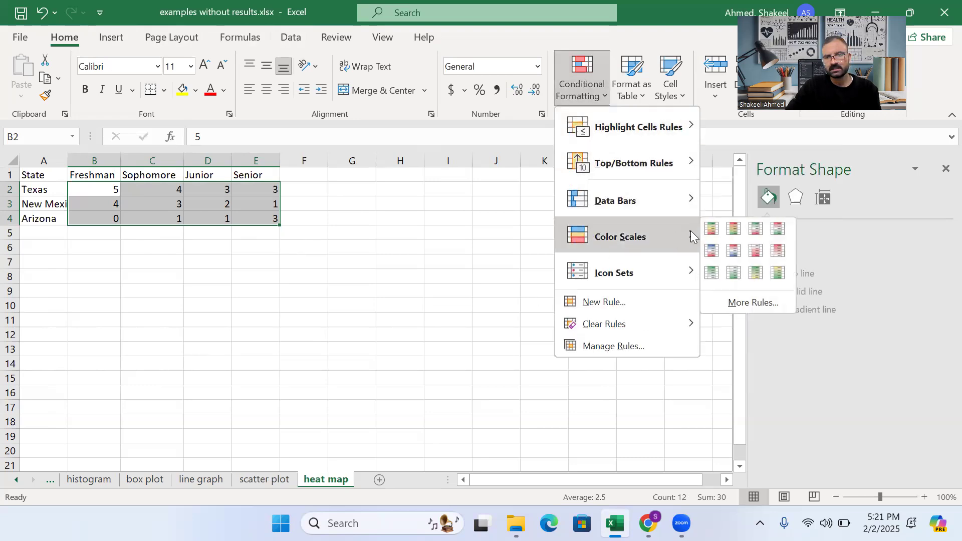
click(713, 235)
click(408, 245)
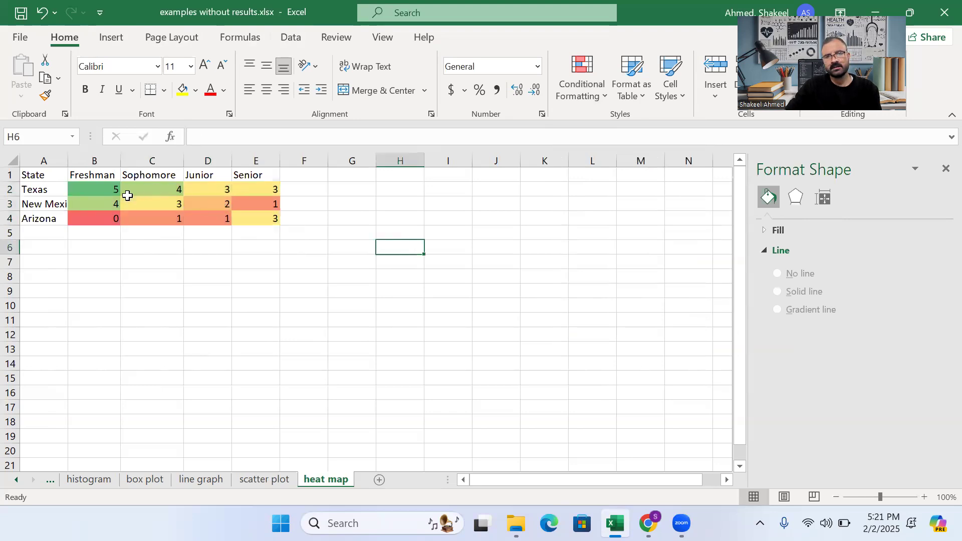
Widen column A on the heat map sheet to fit the full state name New Mexico
right_click(151, 204)
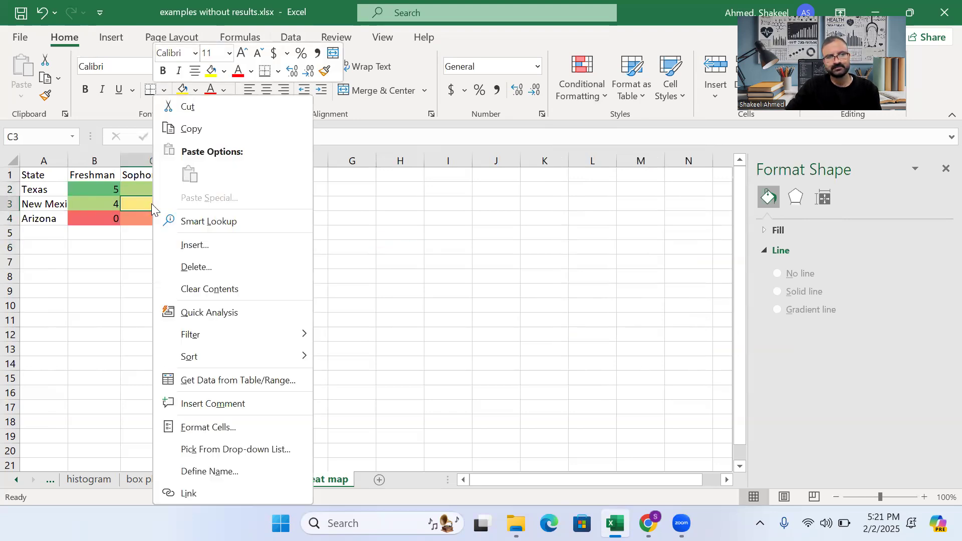
key(Escape)
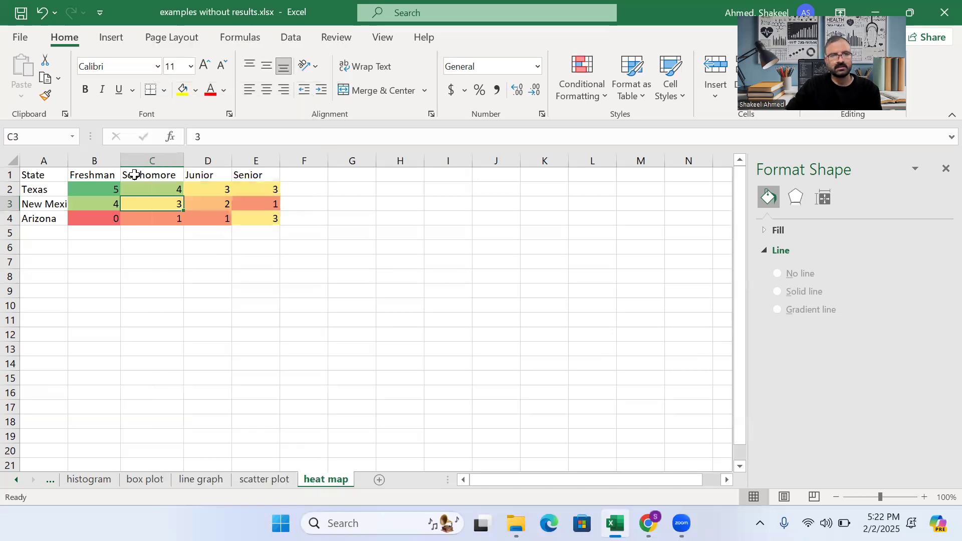
drag(68, 161, 86, 160)
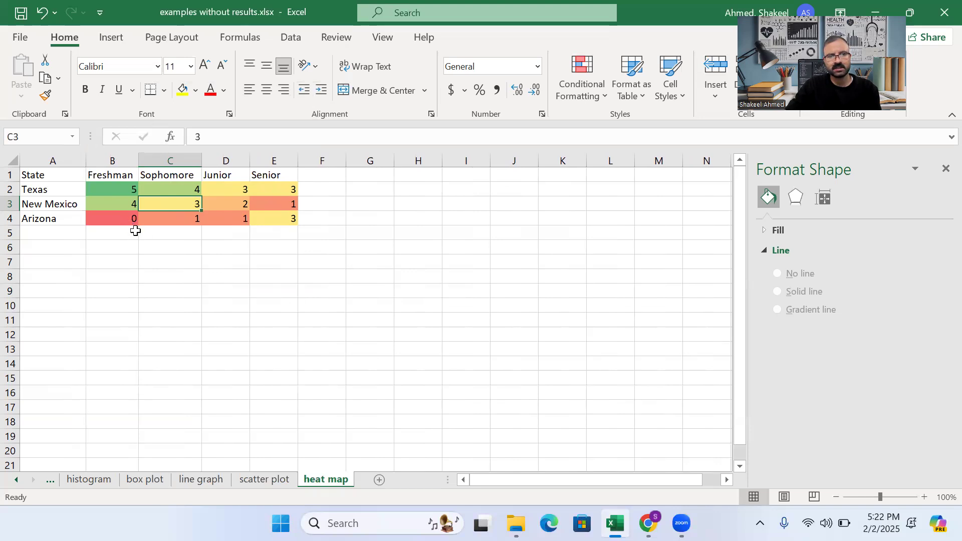
right_click(269, 190)
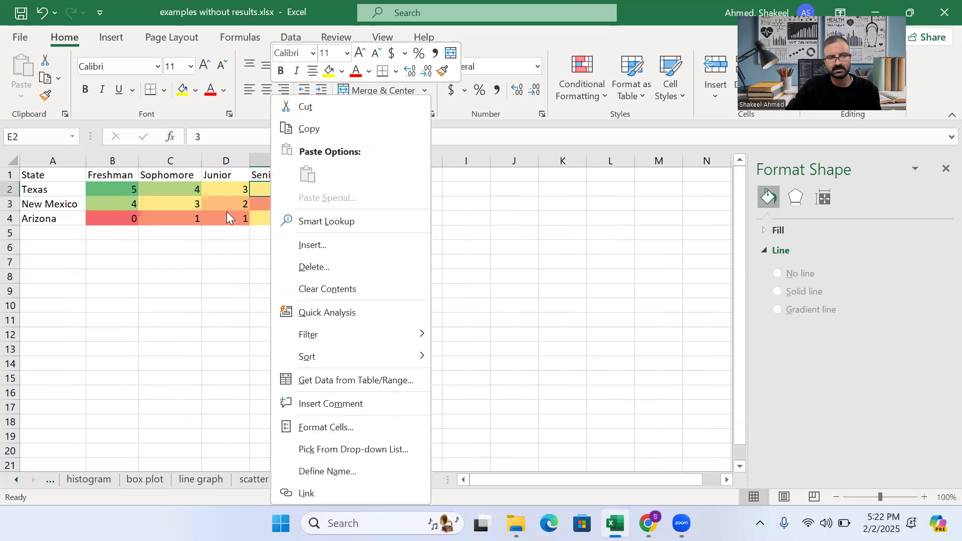
key(Escape)
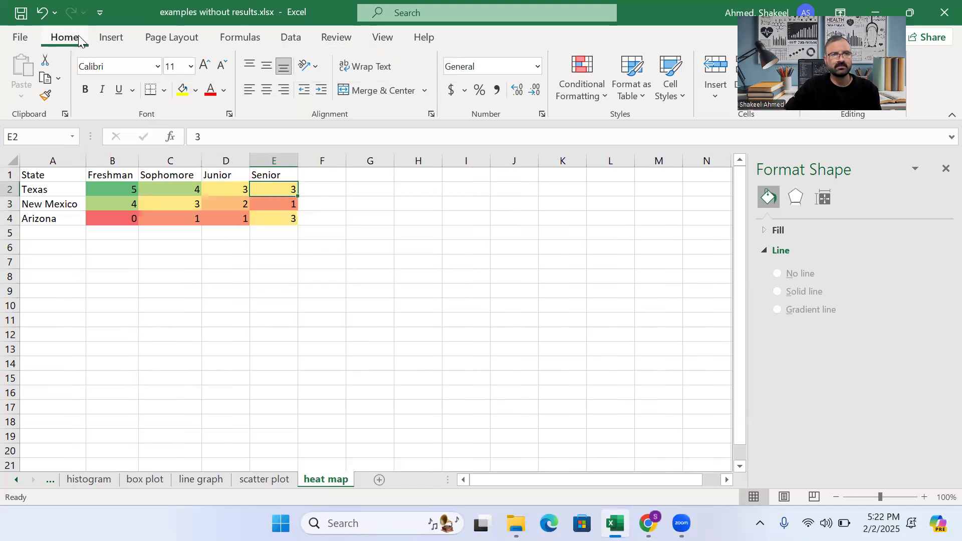
click(111, 37)
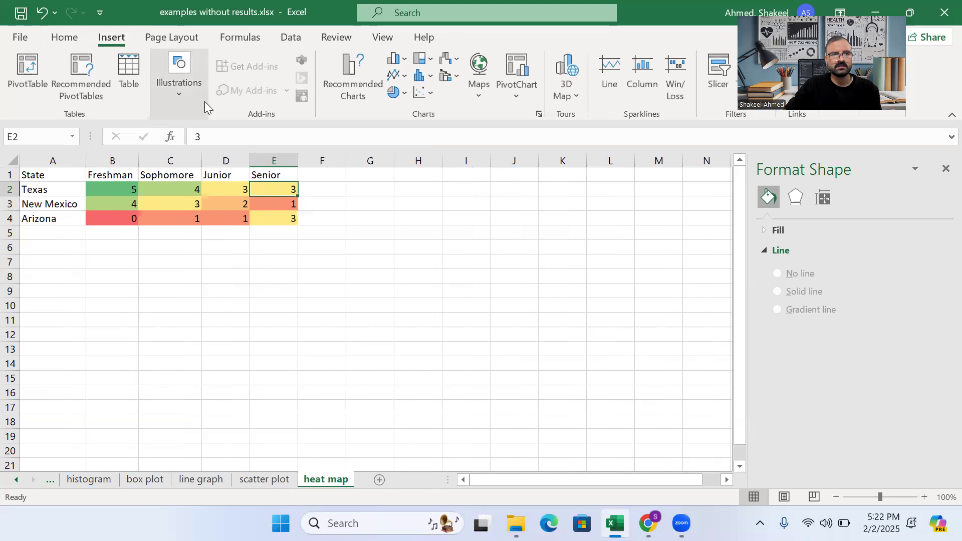
click(371, 278)
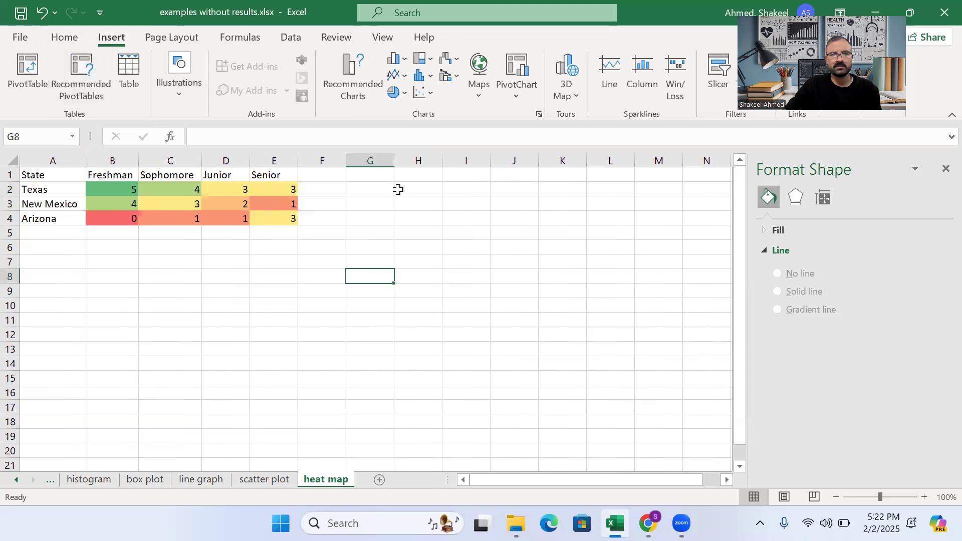
click(71, 39)
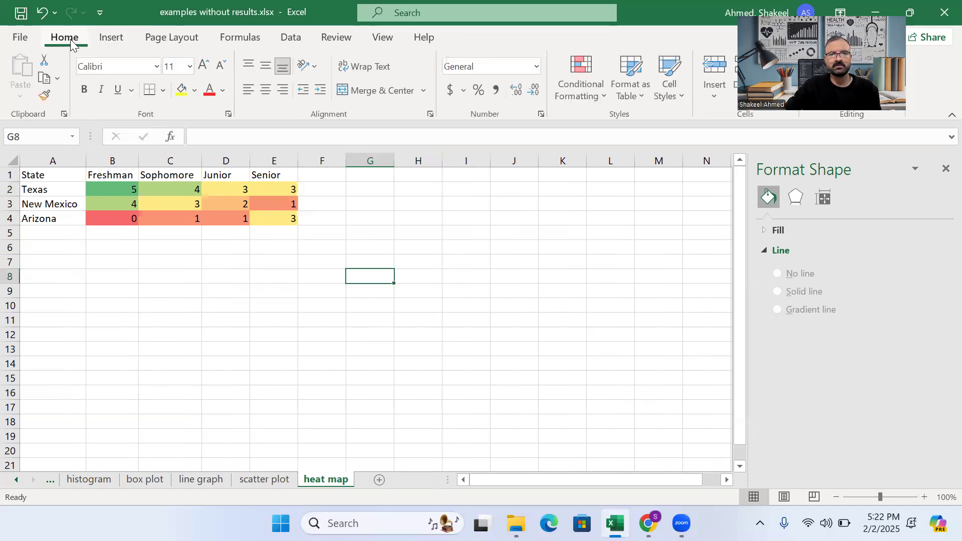
click(579, 83)
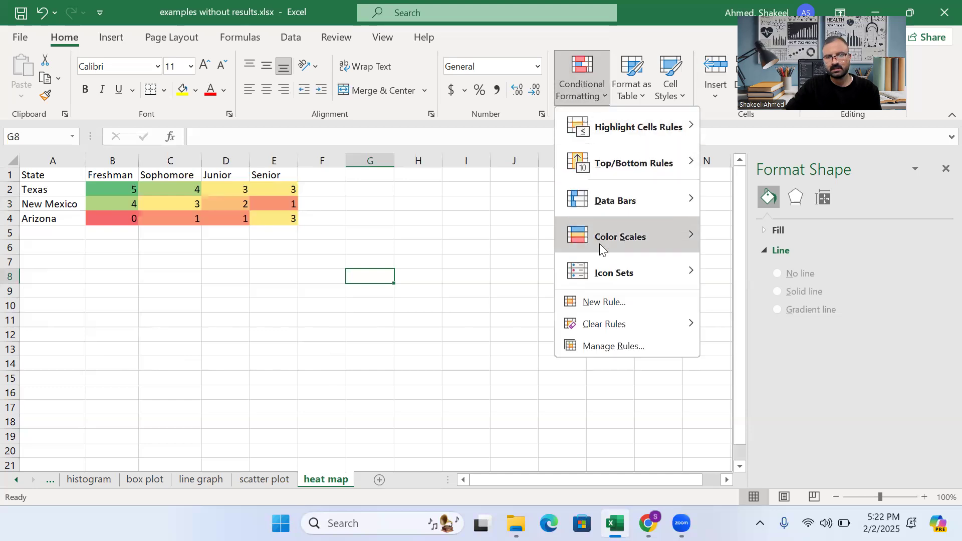
mouse_move(609, 263)
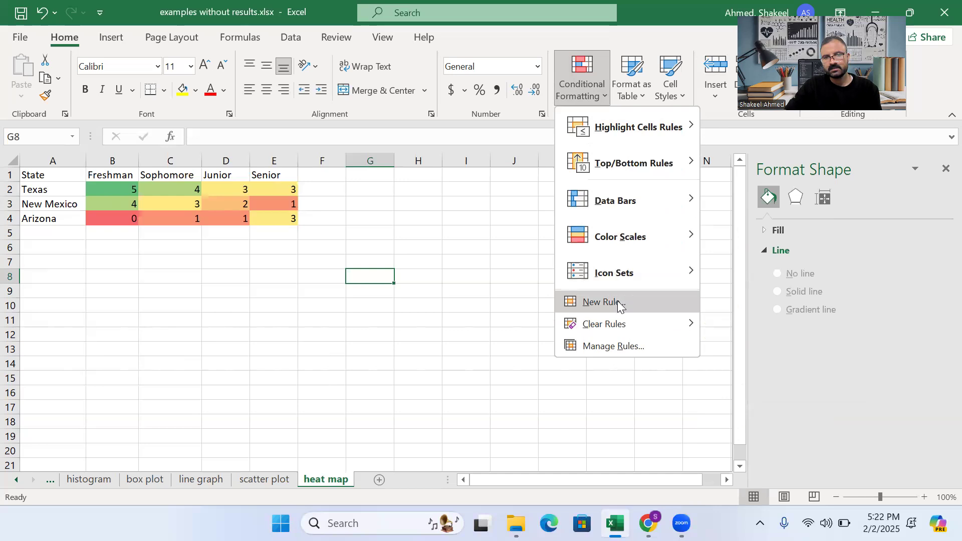
click(618, 303)
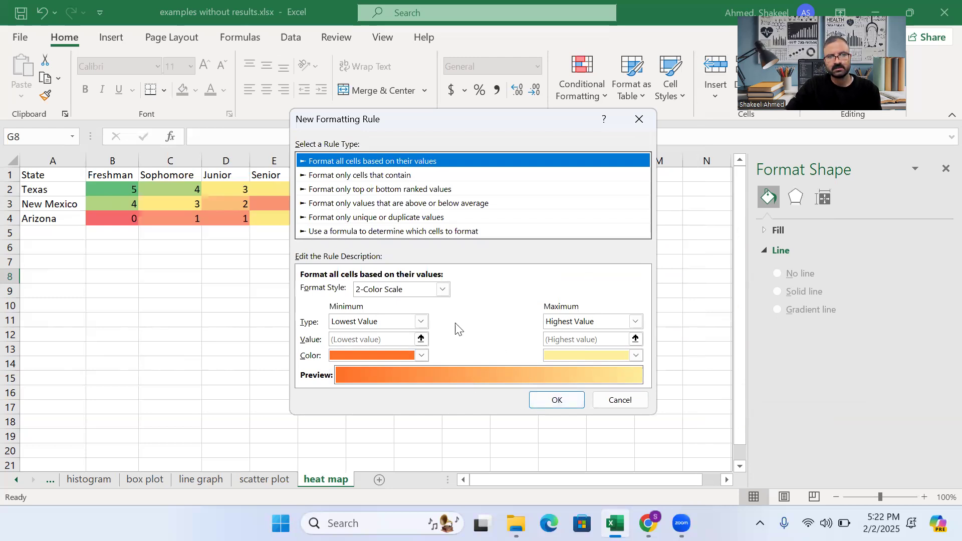
click(541, 399)
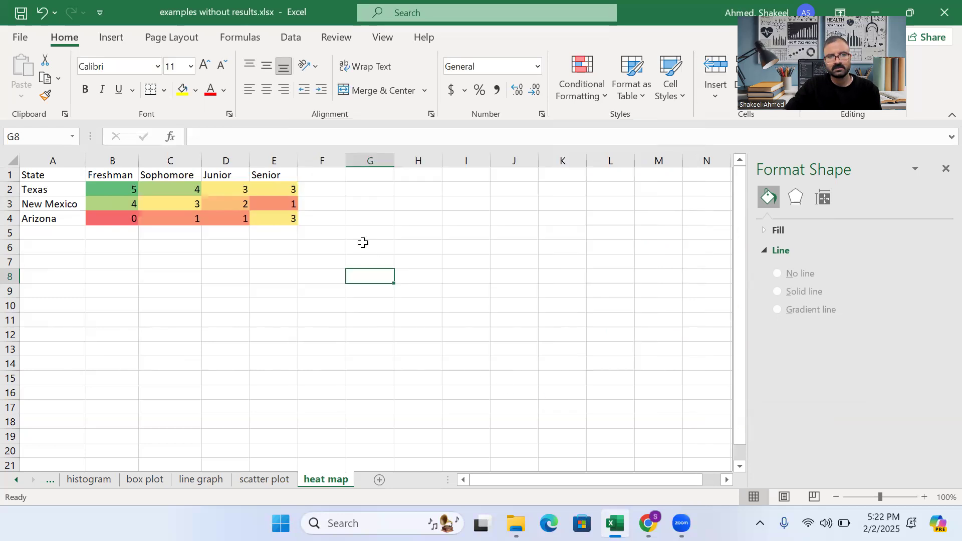
click(313, 220)
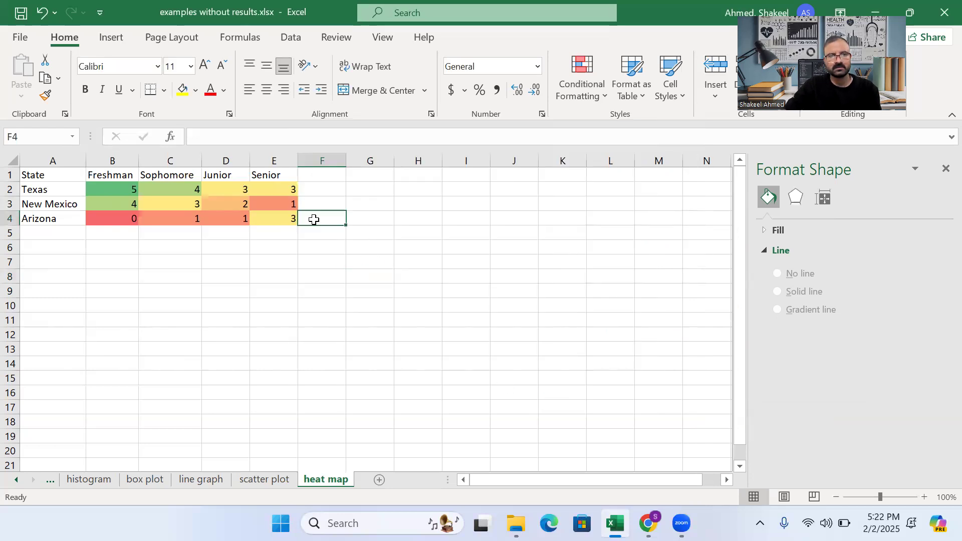
Create a 2-Color Scale formatting rule for the class counts in B2:E4, with minimum type Number at 0 and maximum type Highest Value
drag(95, 187, 266, 224)
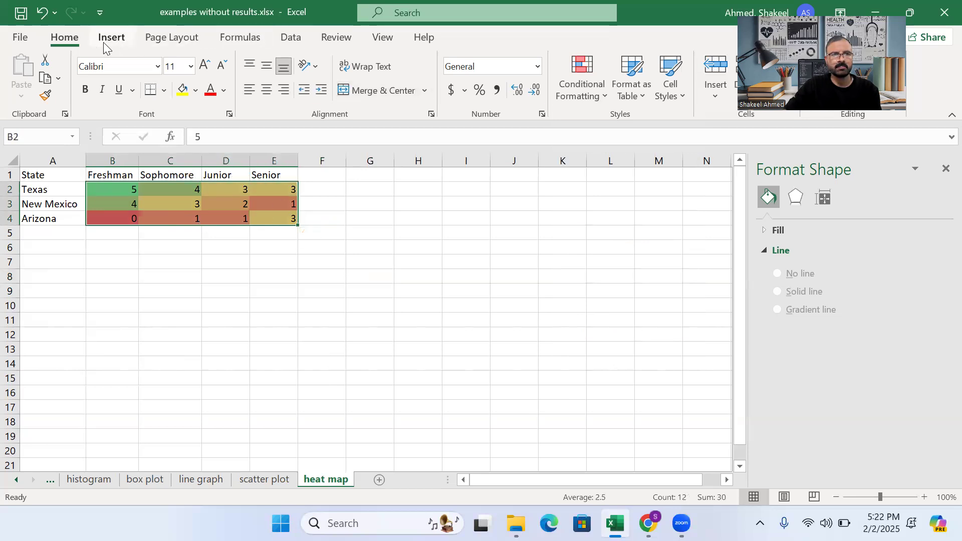
click(579, 70)
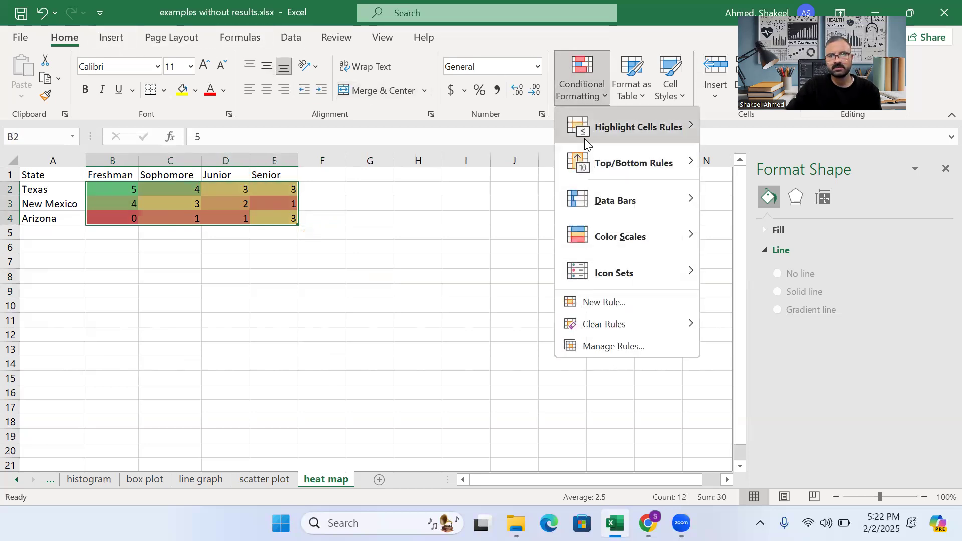
mouse_move(593, 246)
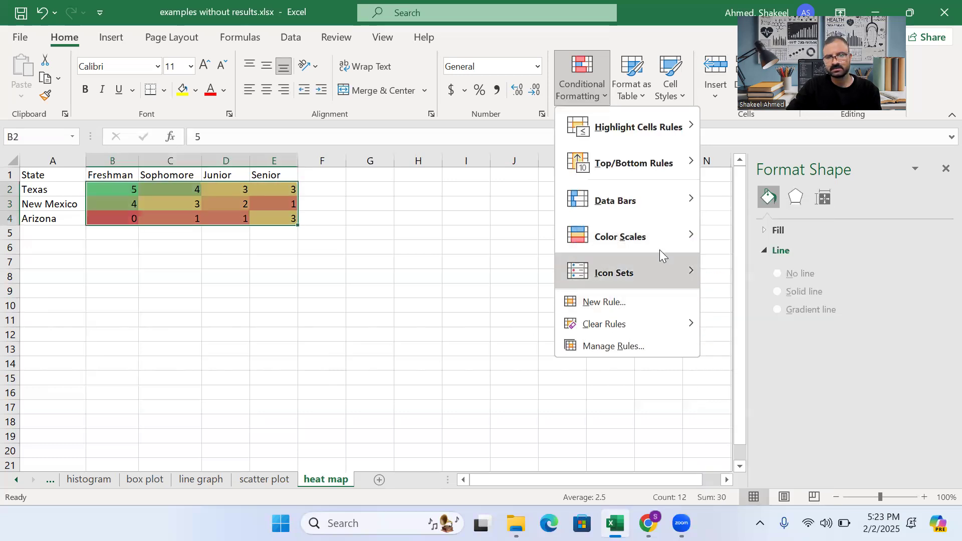
click(671, 305)
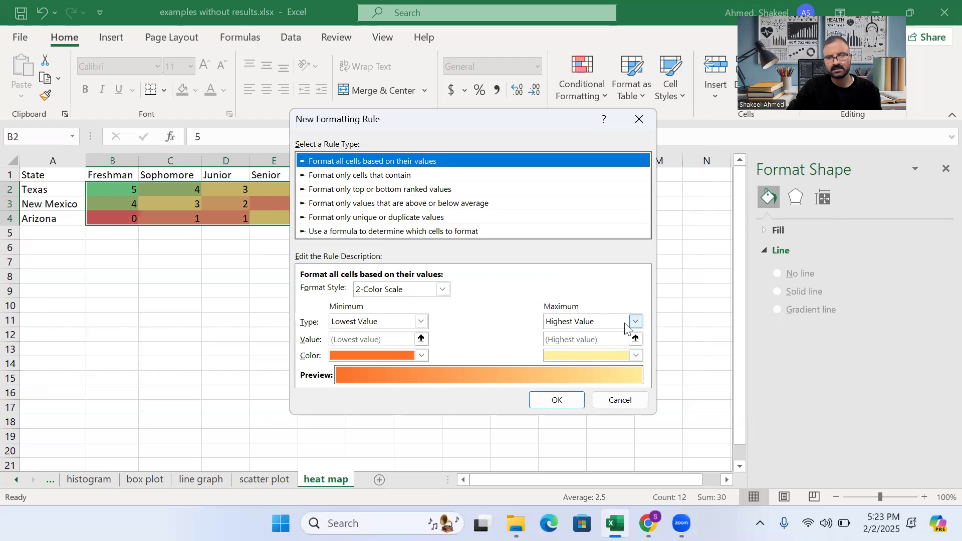
click(422, 322)
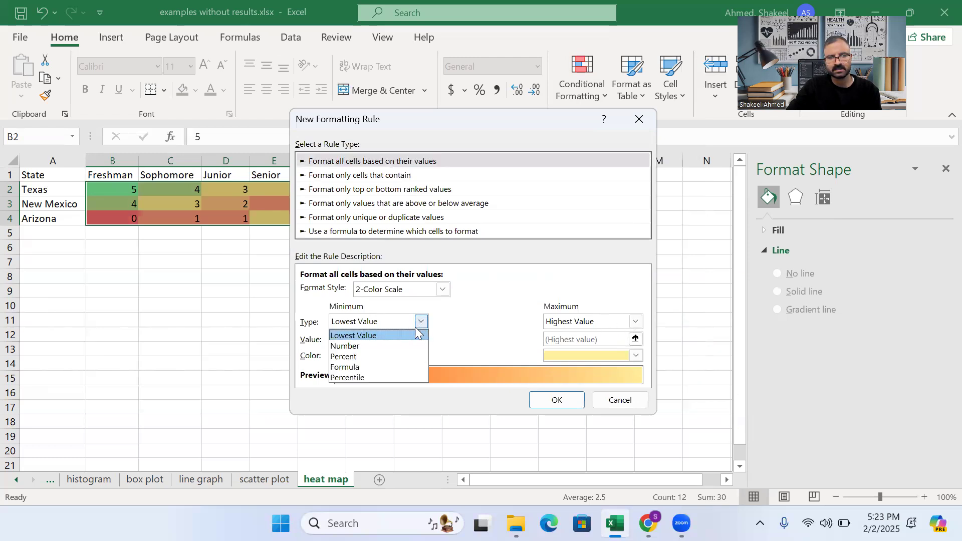
click(408, 345)
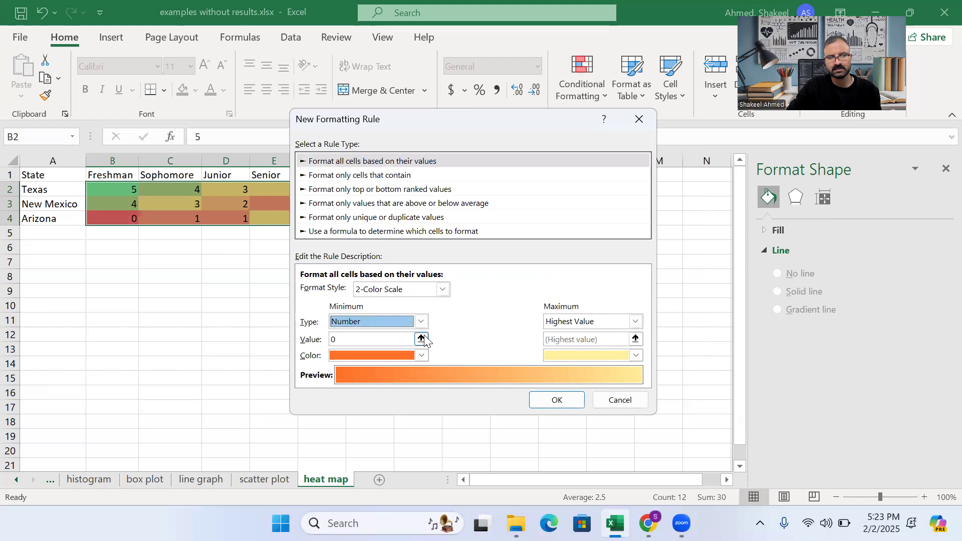
click(635, 322)
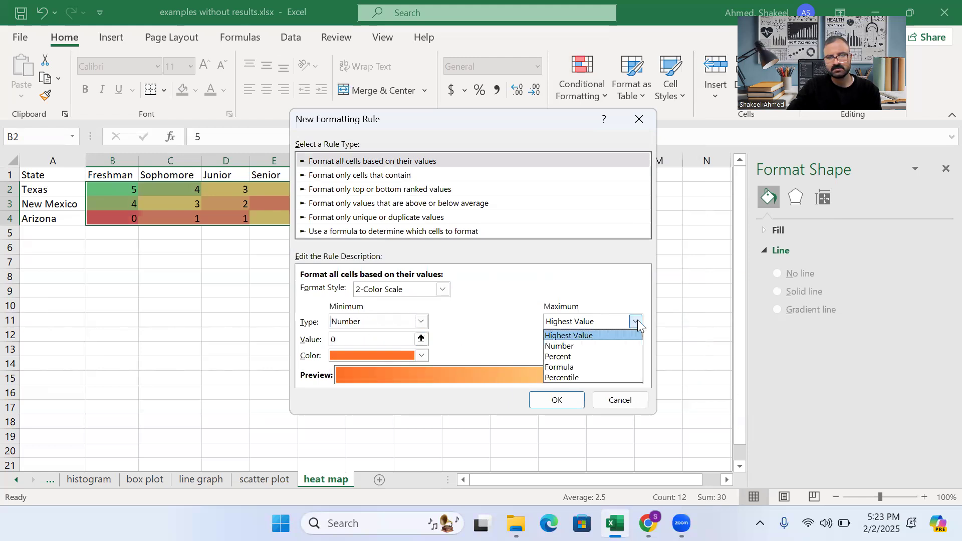
click(617, 335)
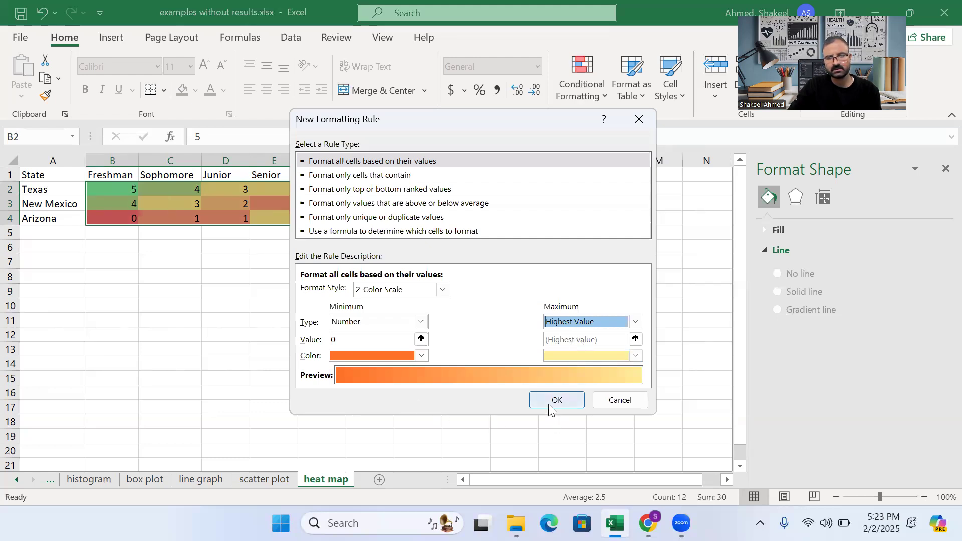
Set the rule's minimum color to the lightest orange tint and its maximum color to standard red, and apply it to the heat map
click(421, 355)
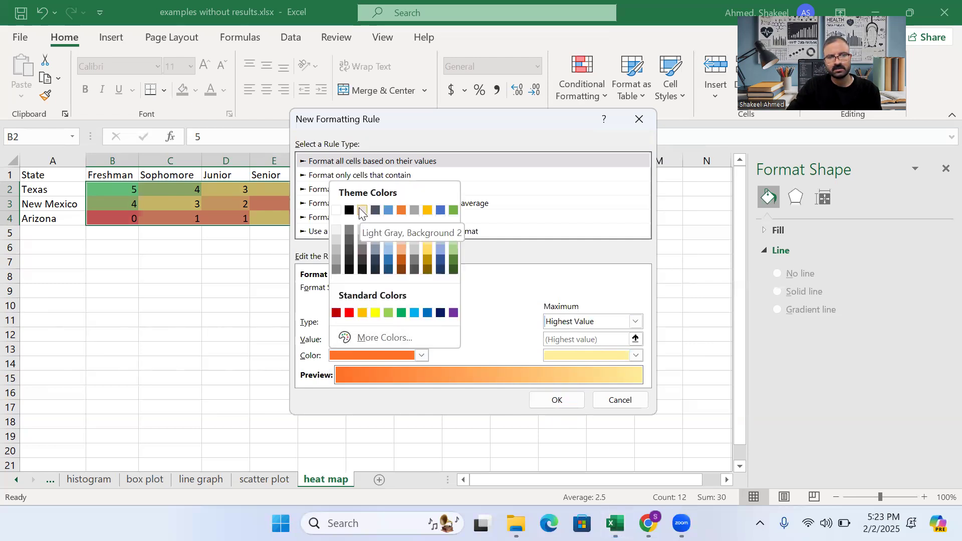
click(404, 229)
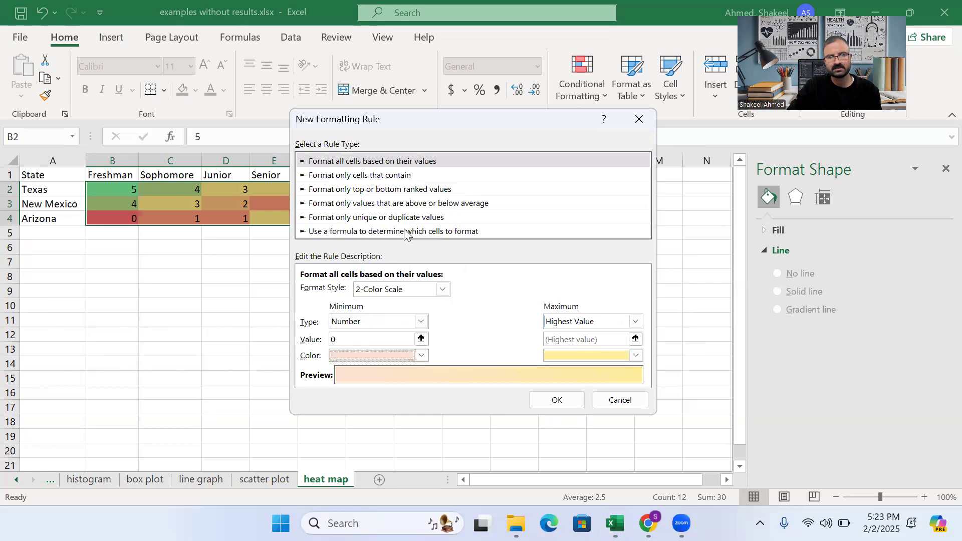
click(637, 355)
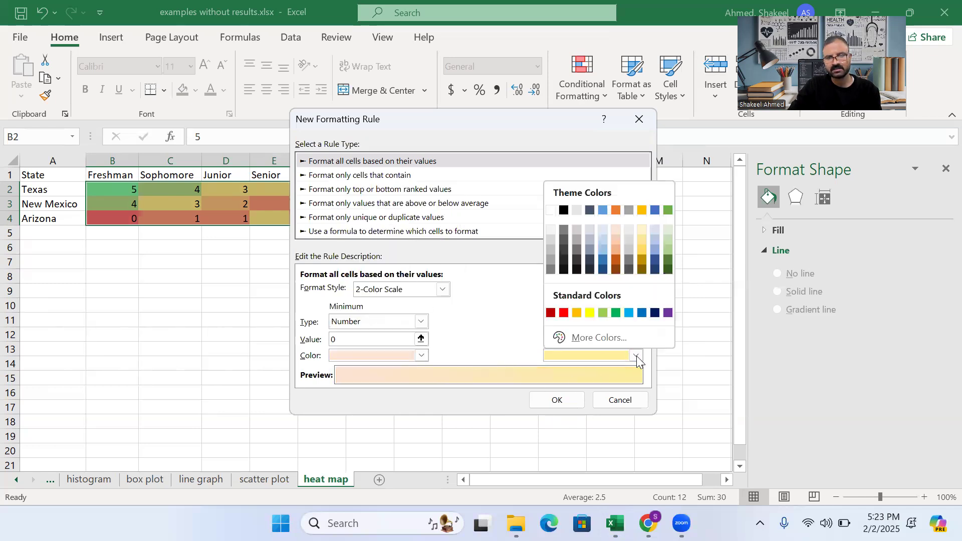
click(564, 313)
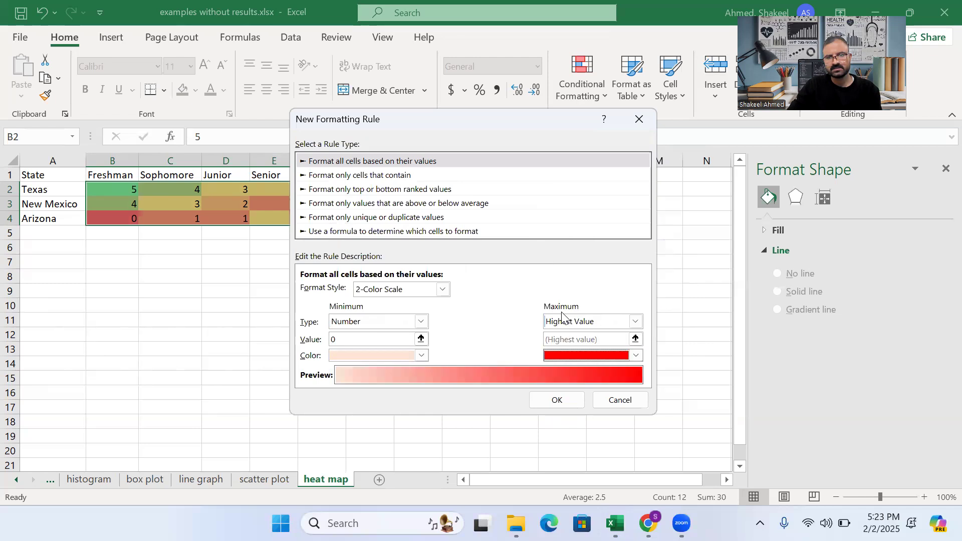
click(557, 400)
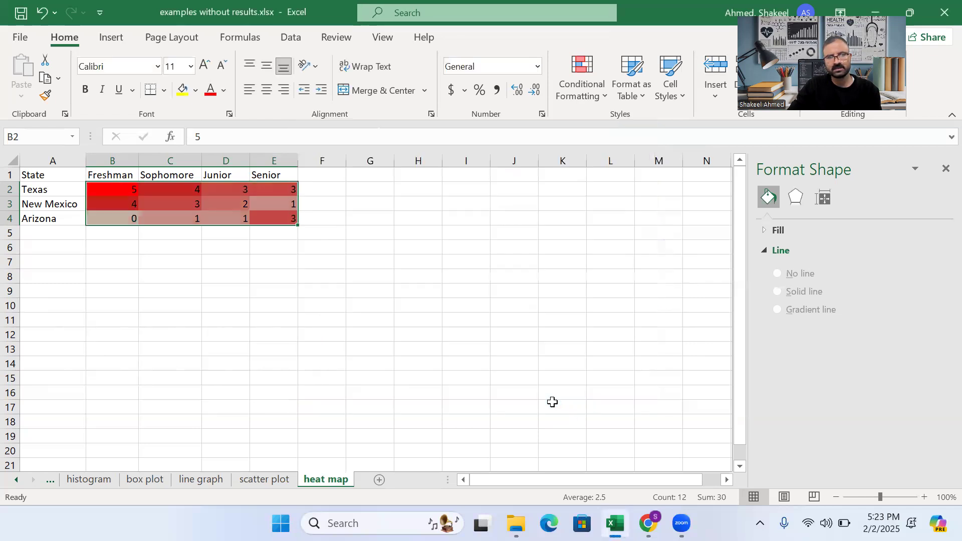
click(460, 301)
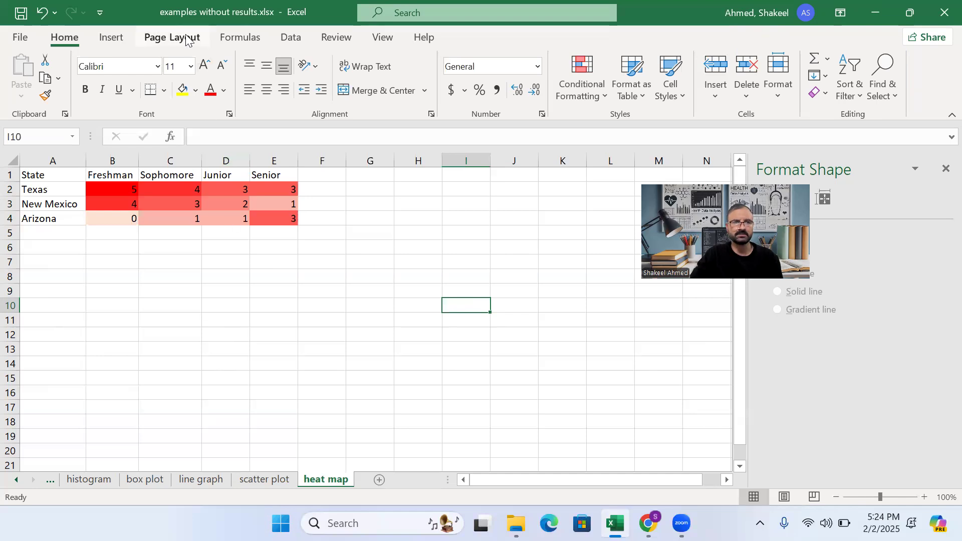
click(797, 60)
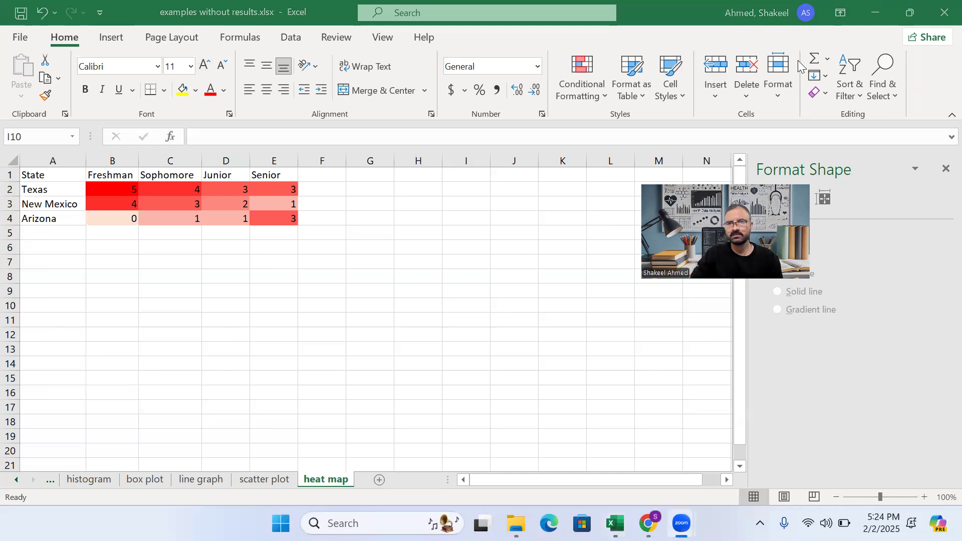